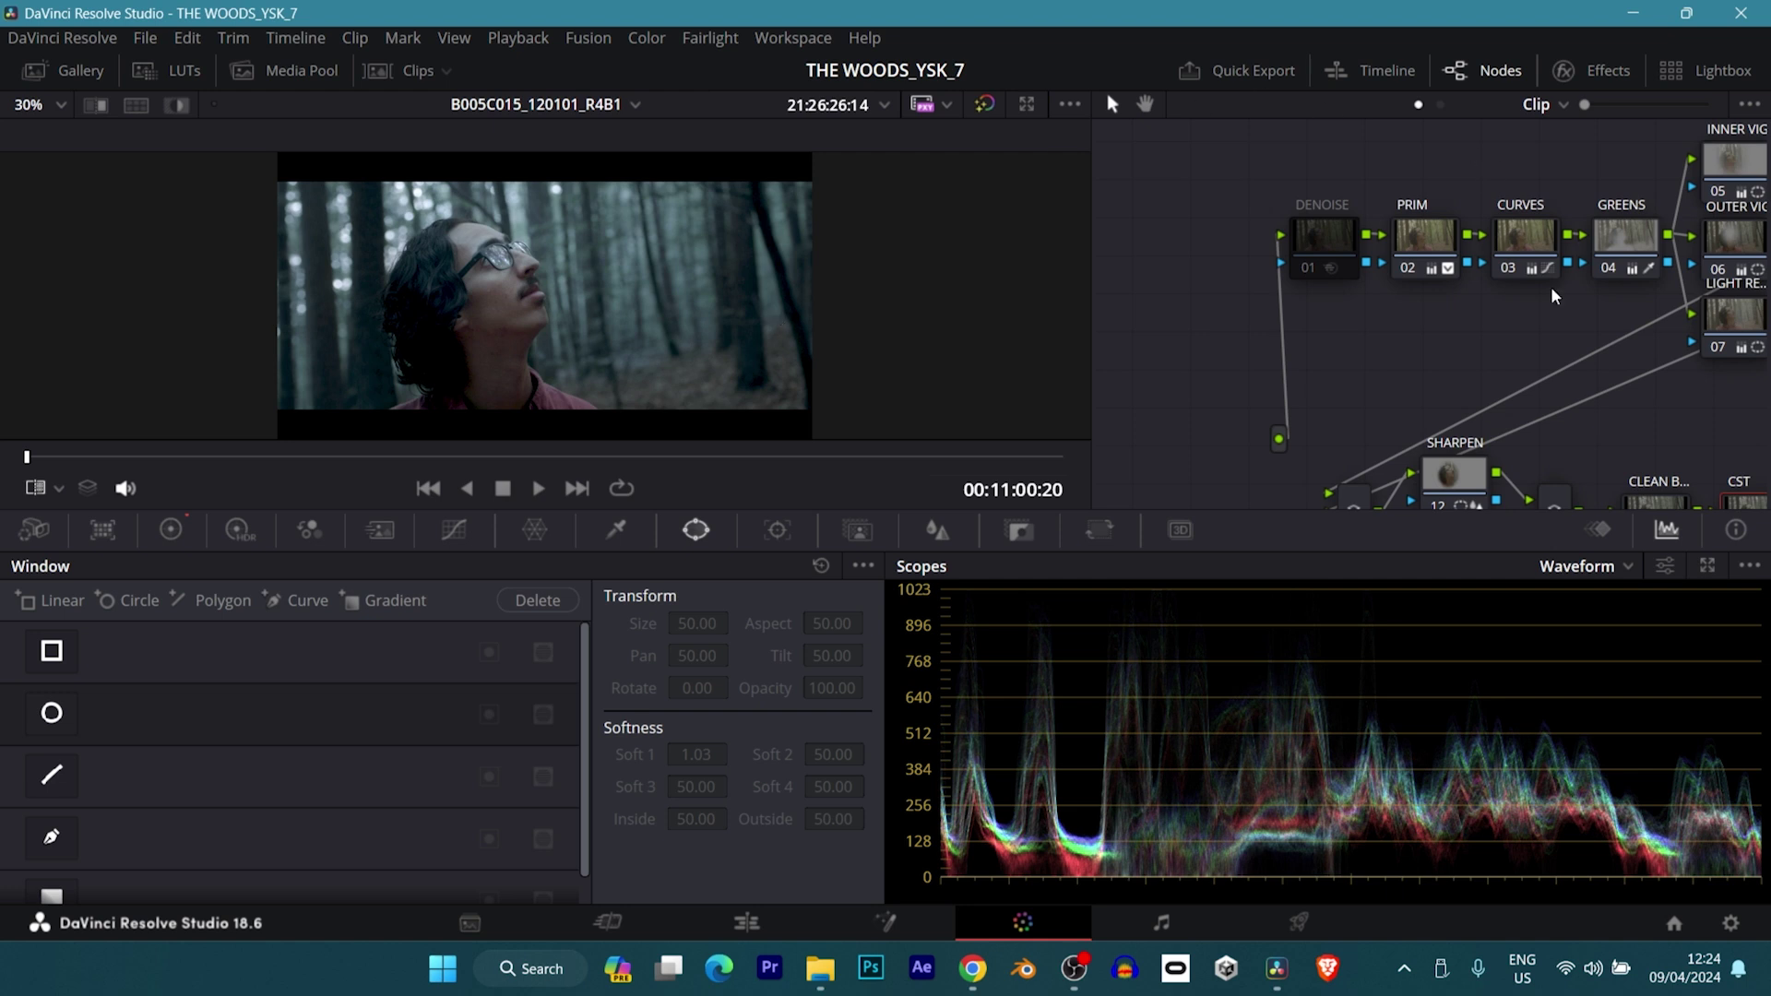
- Bypass all grades with Shift+D to see the flat, ungraded forest close-up
scroll(1551, 288, "right", 3)
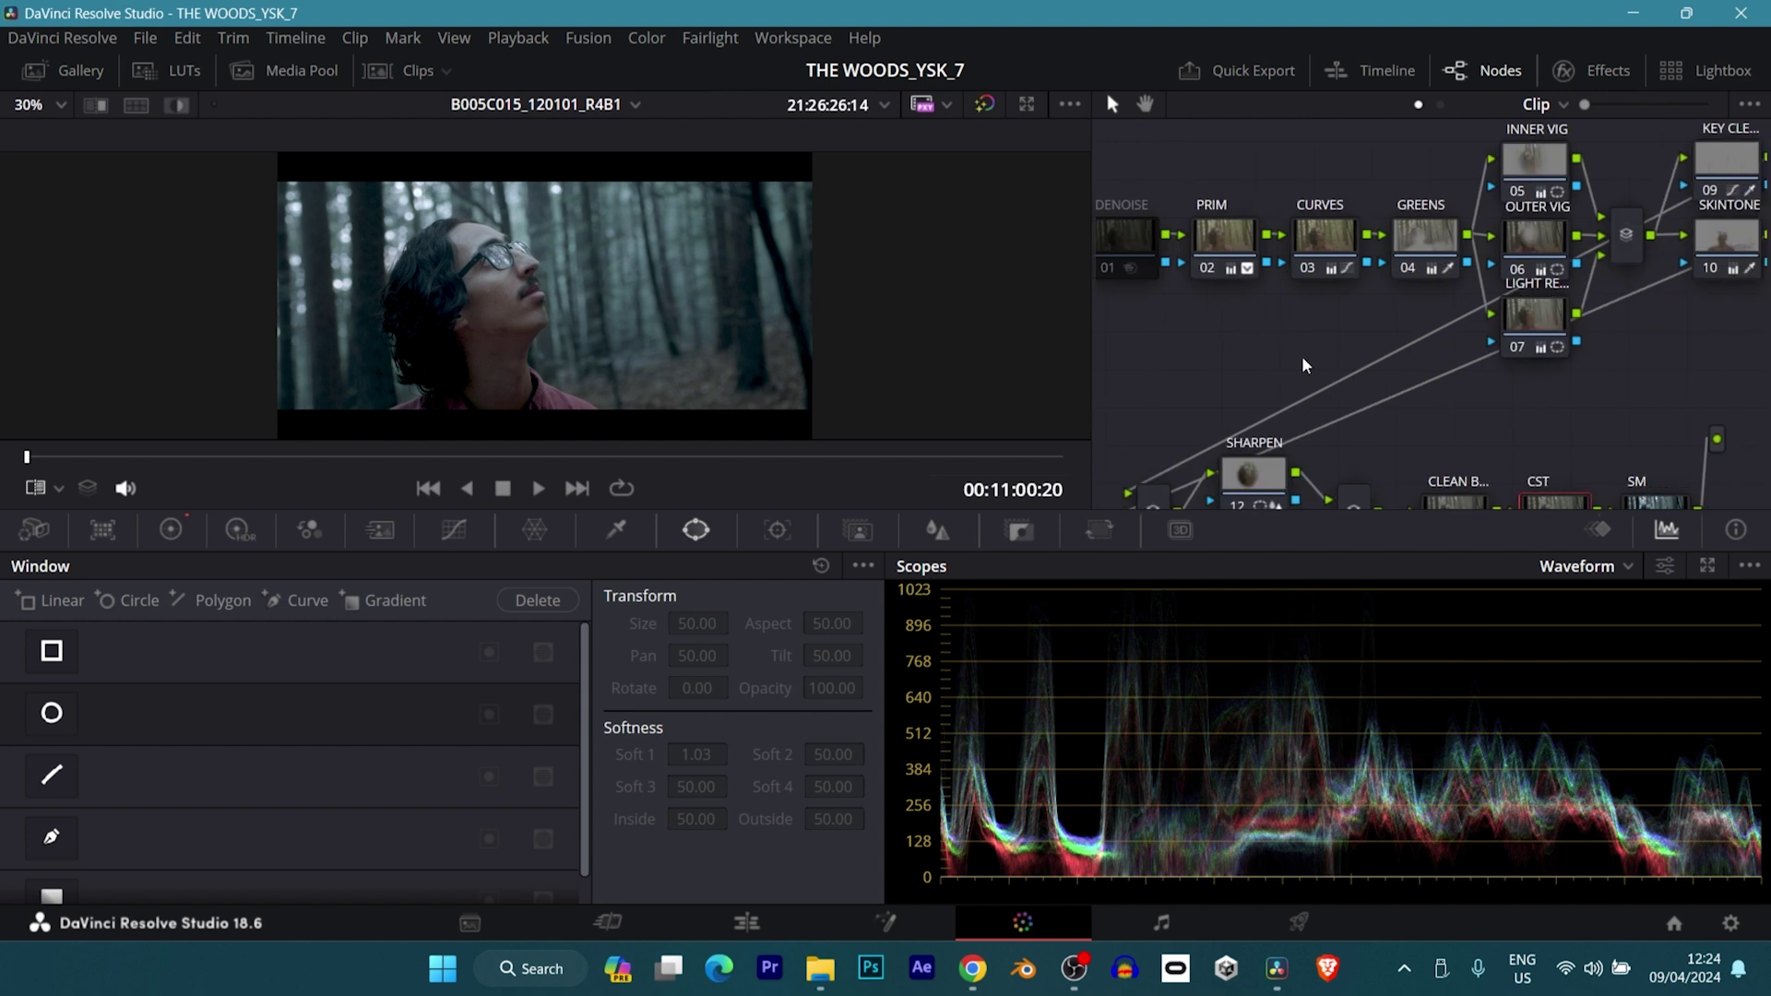
key("shift+d")
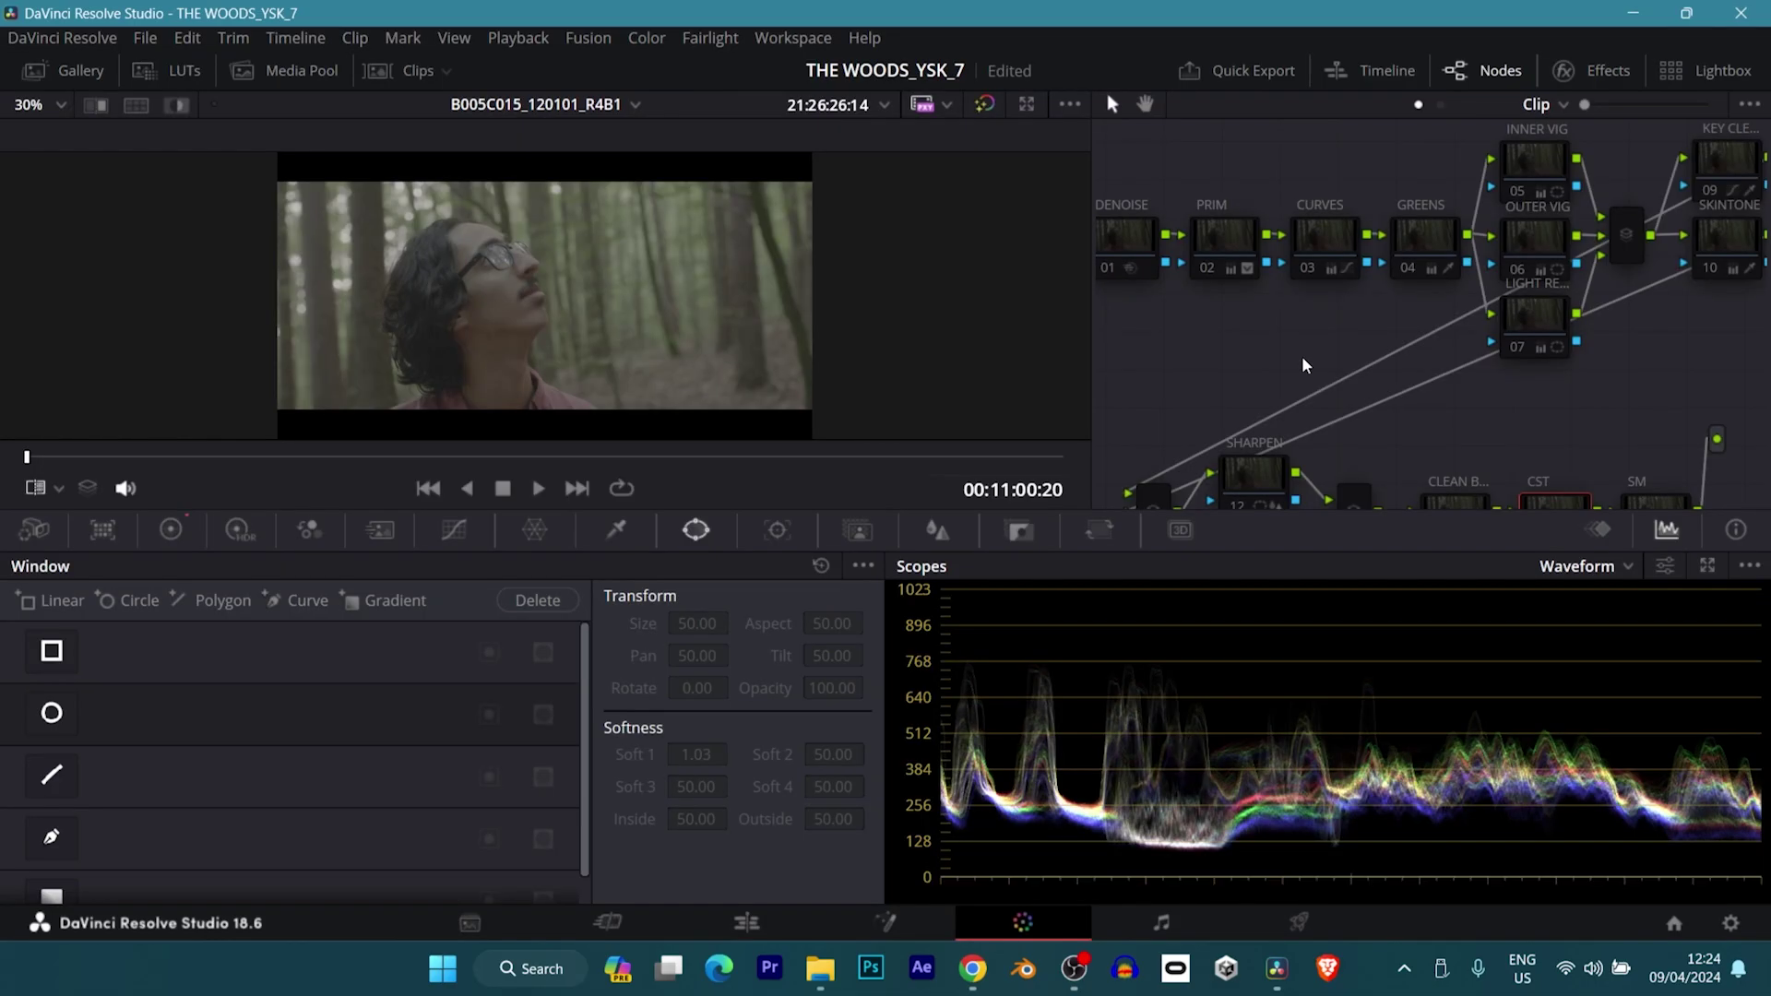
scroll(1305, 366, "down", 4)
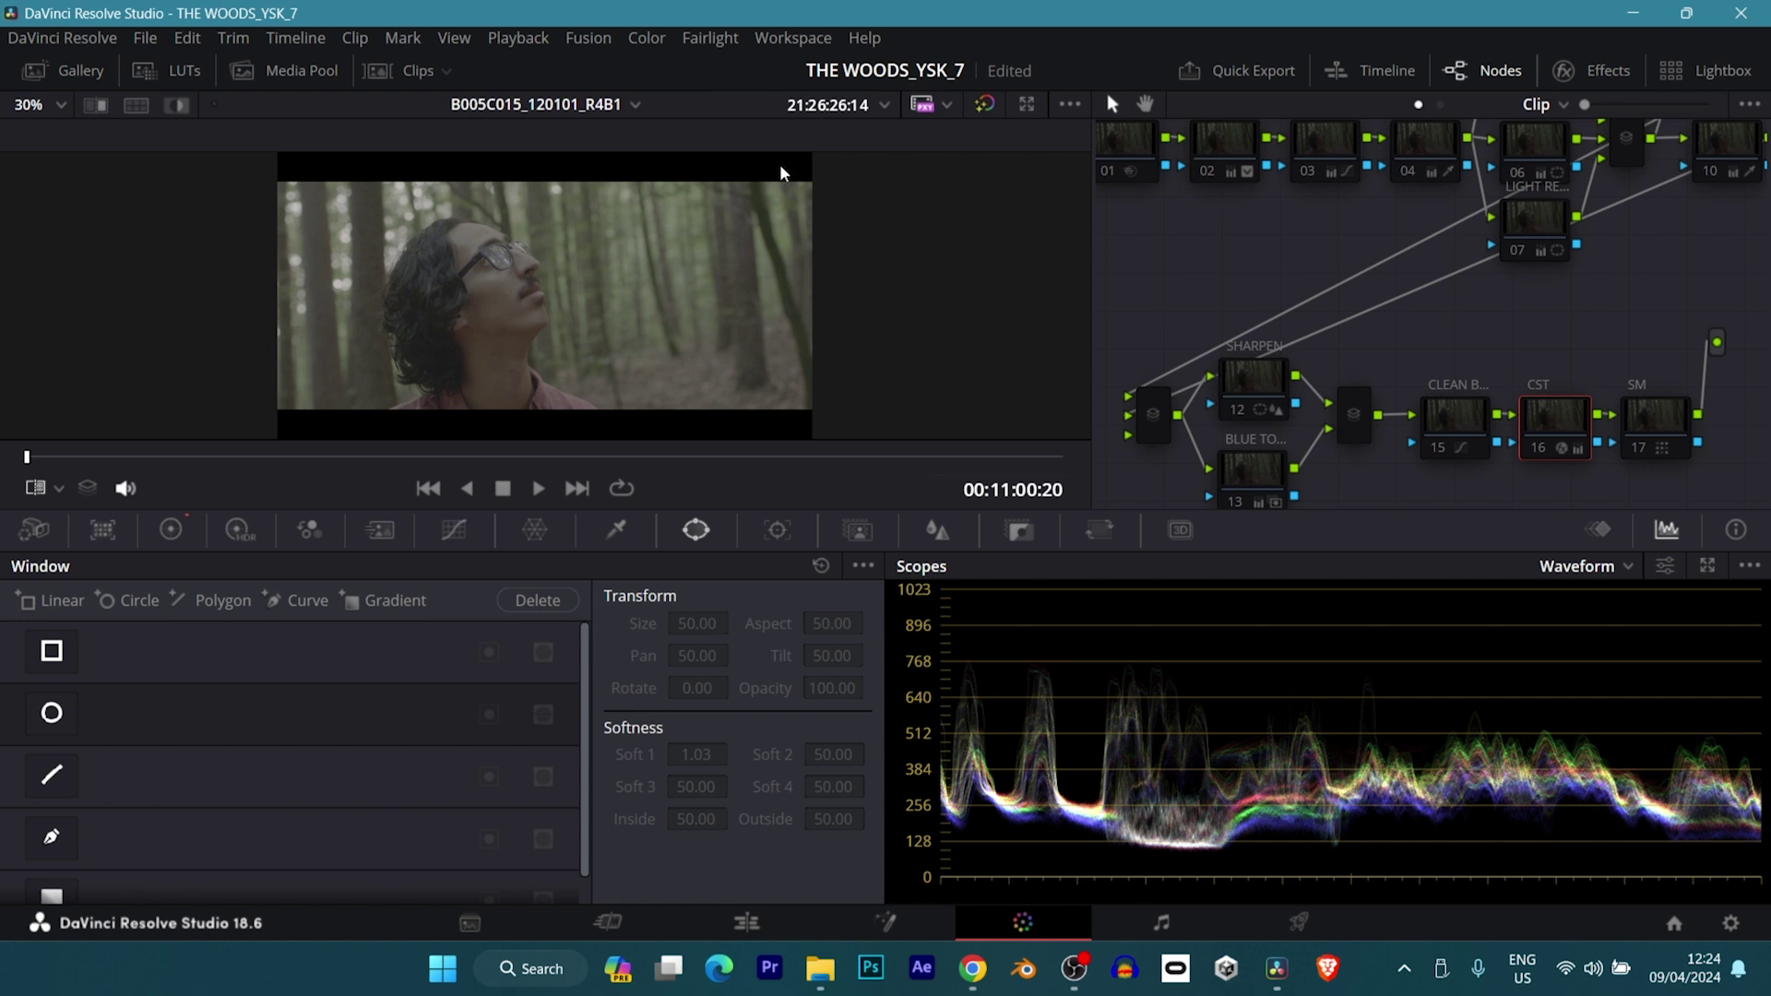
- Show the stills gallery with The Witch reference frame, then switch to the Edit page
left_click(96, 79)
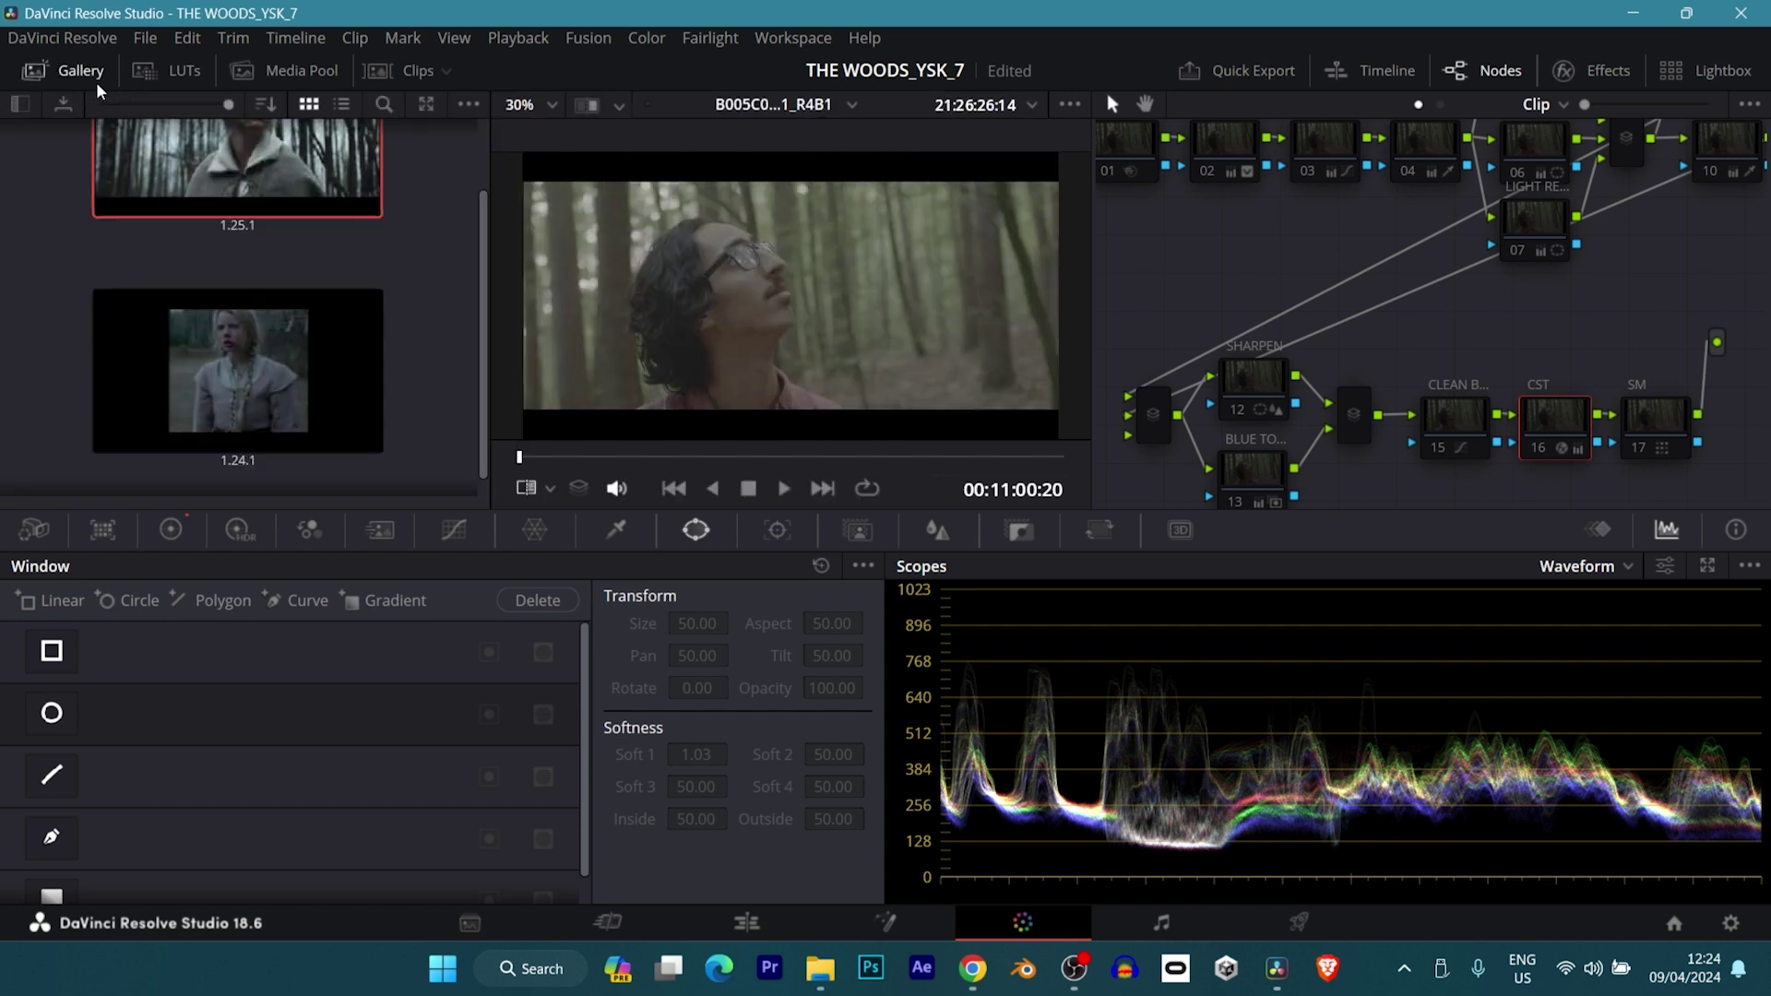
scroll(398, 384, "up", 2)
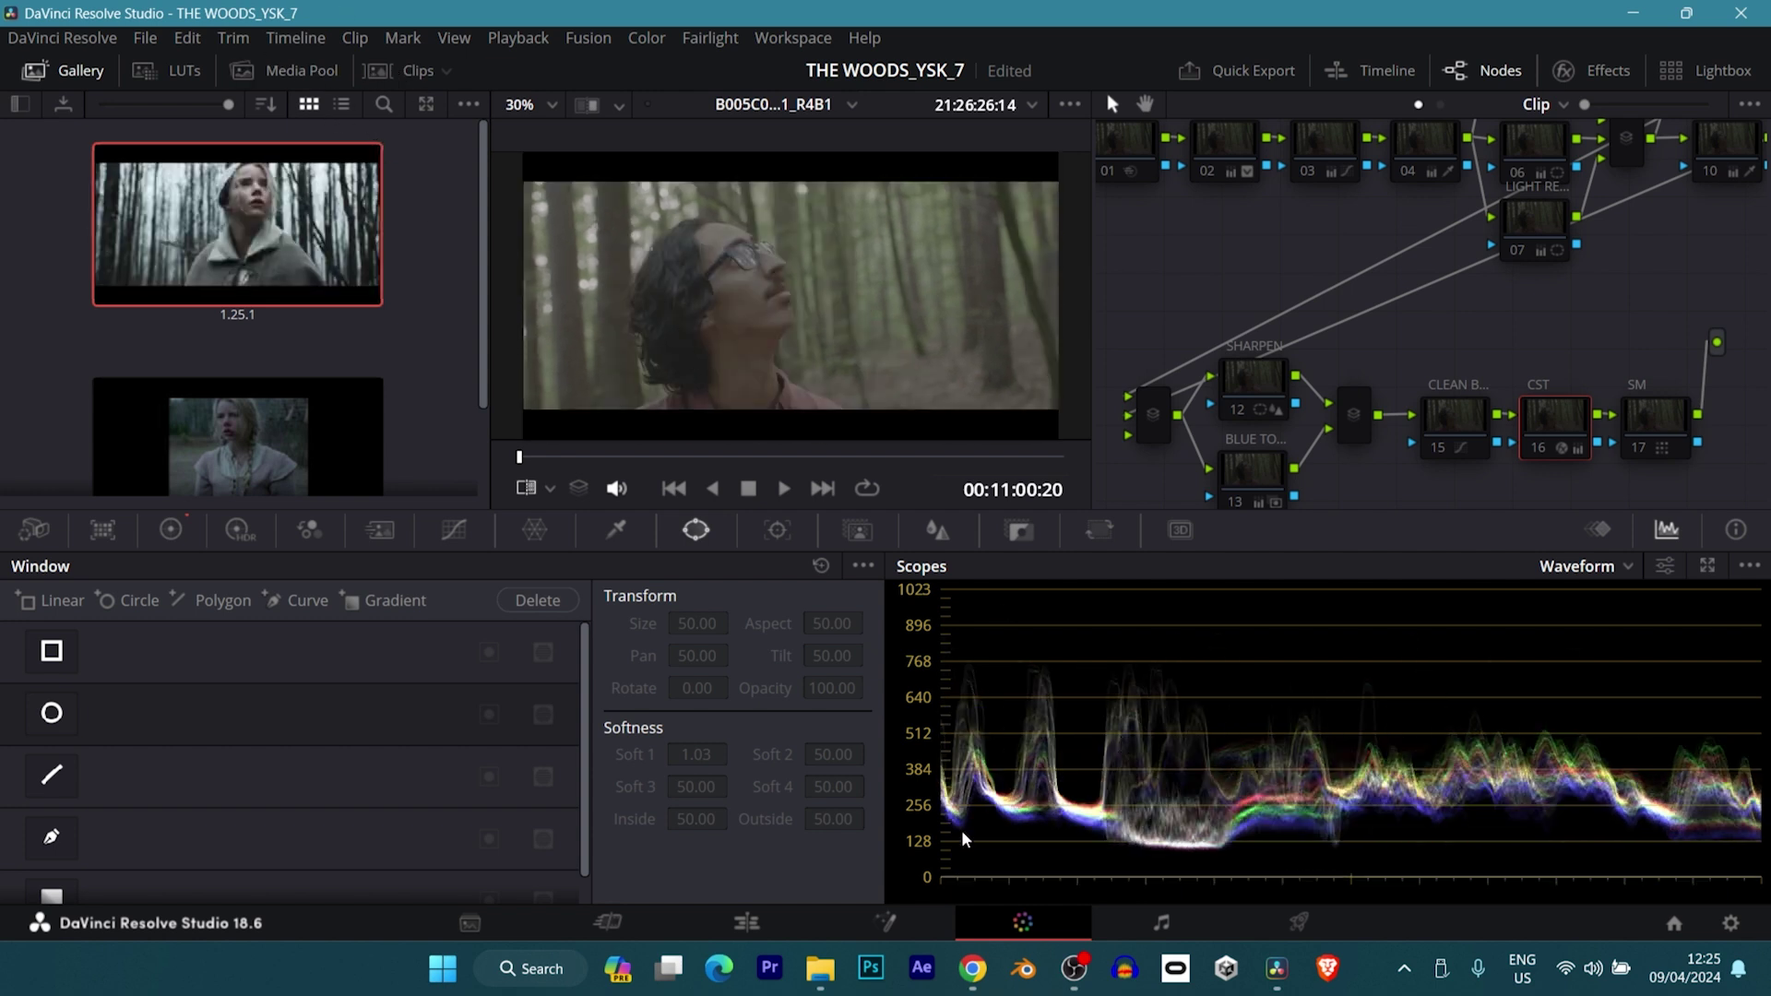
key("shift+4")
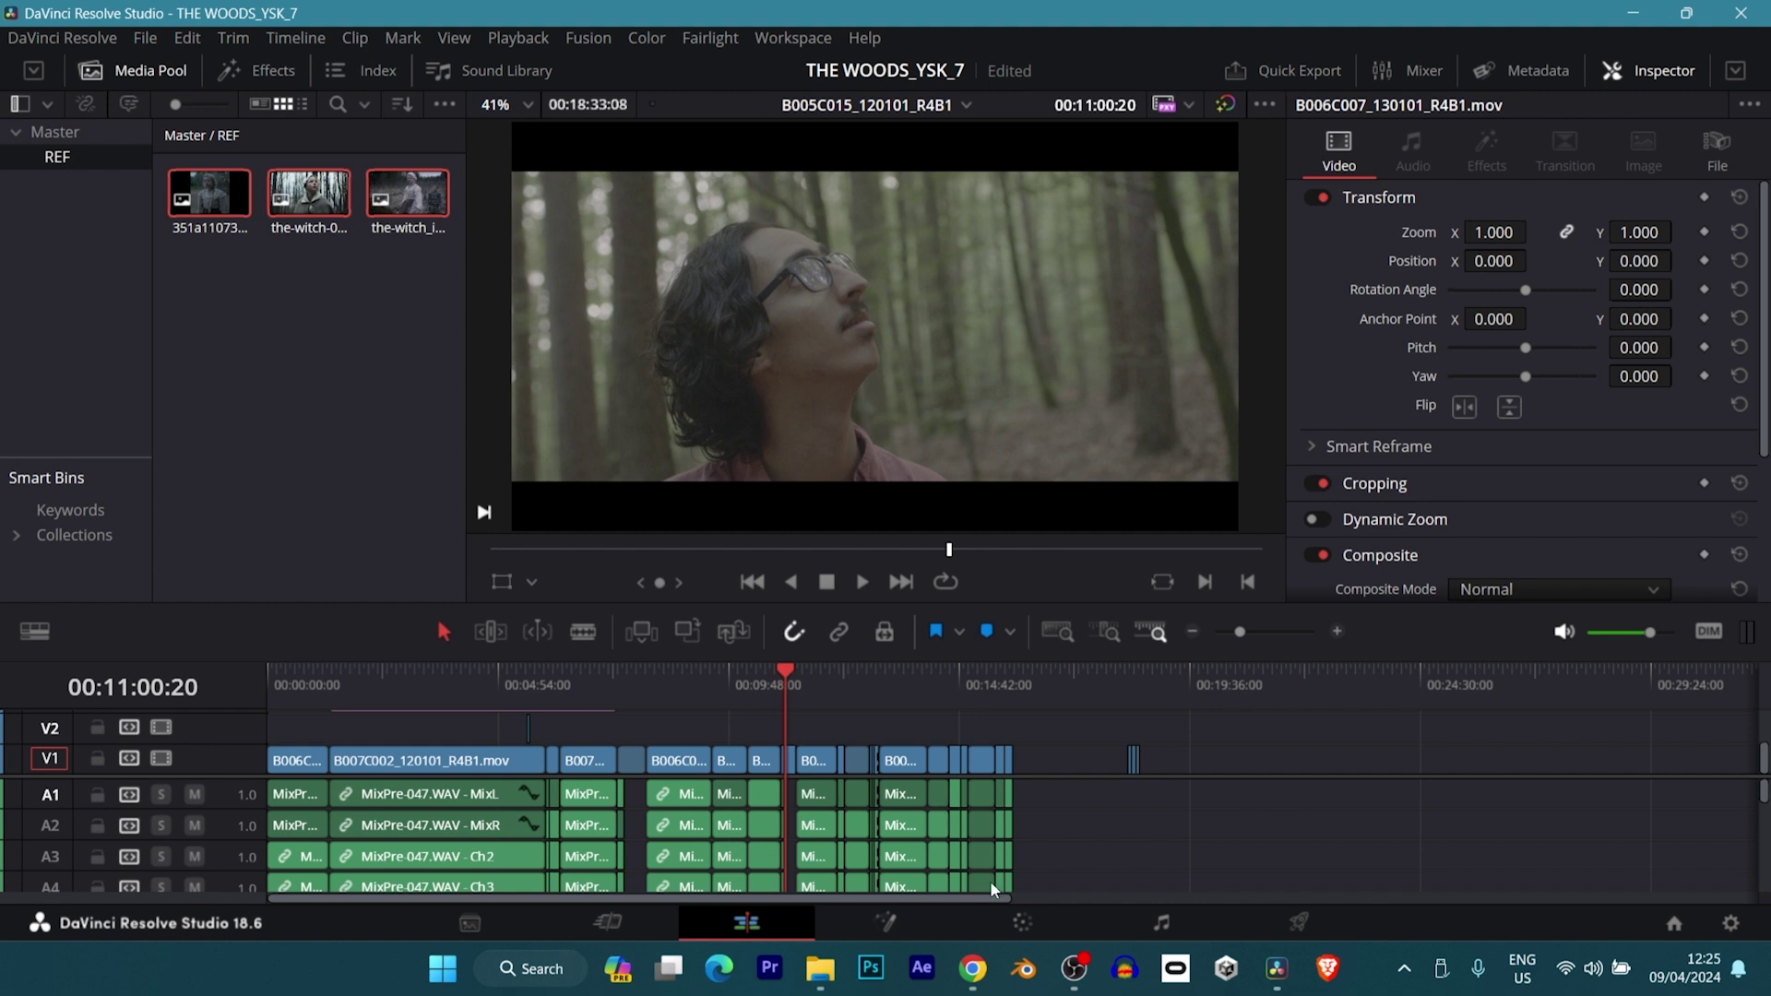
- Return to the Color page and show the strip of timeline clips
left_click(1022, 923)
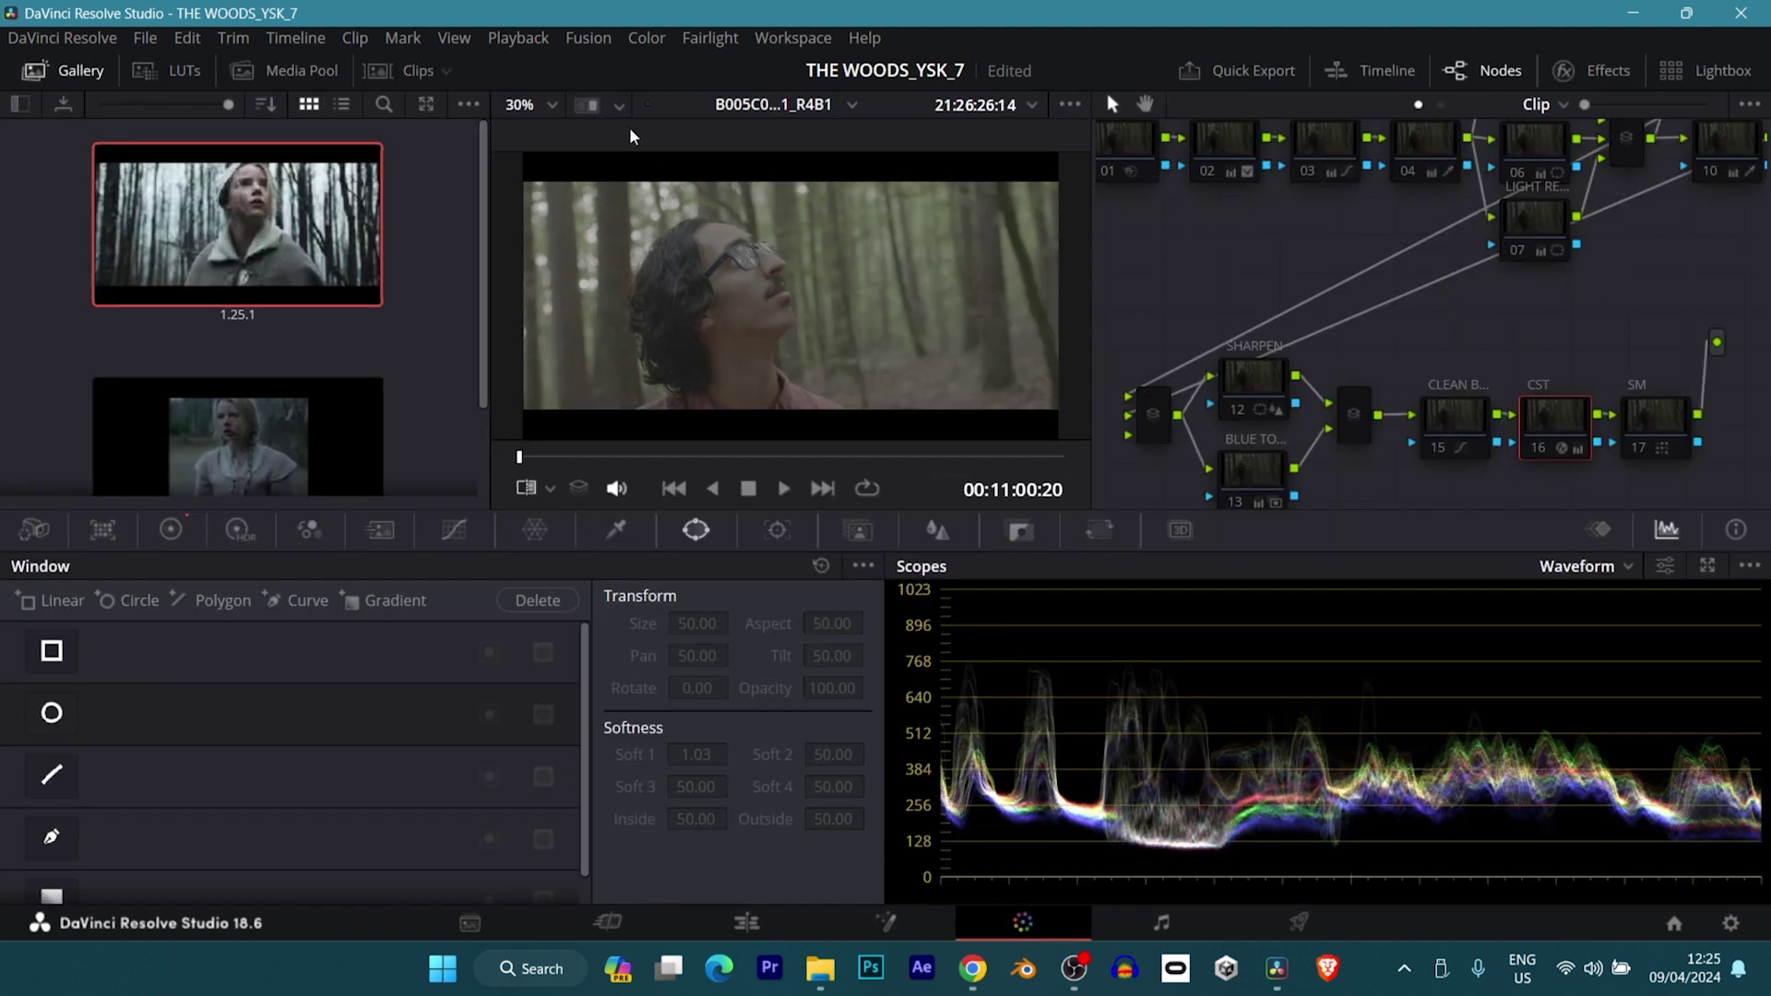
left_click(389, 68)
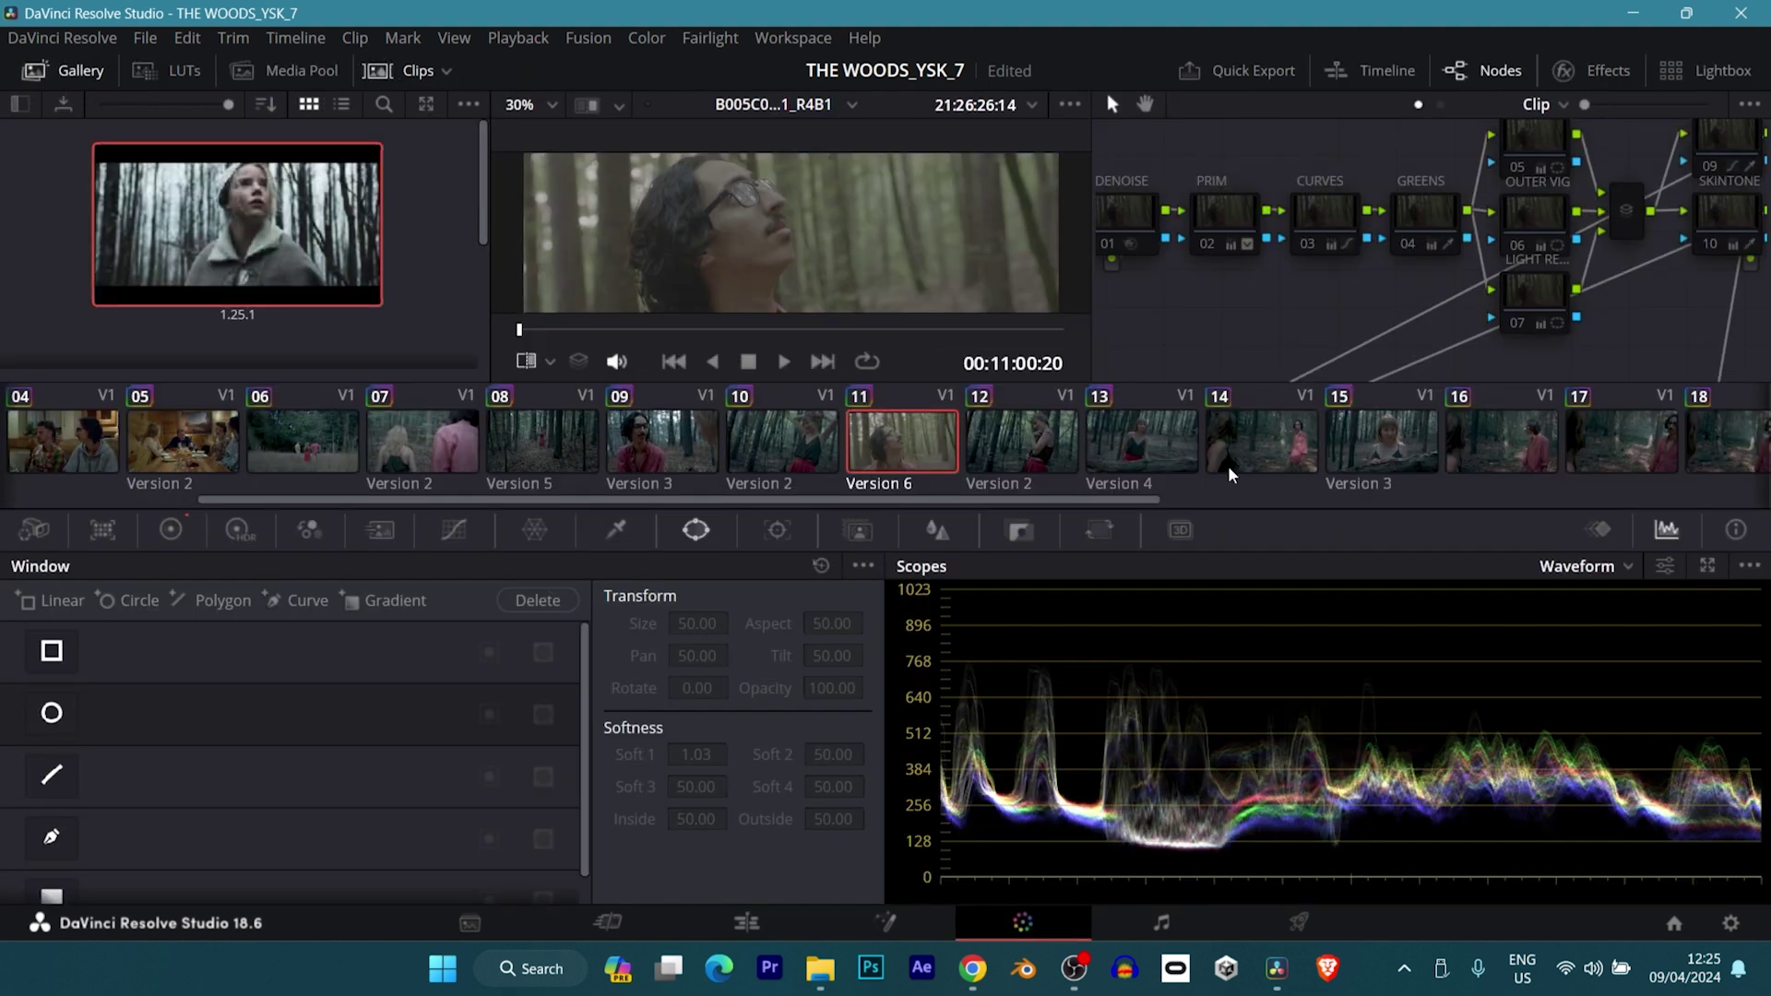
scroll(1260, 418, "right", 5)
- Browse the clips, viewing clip 26 and checking its context menu
key("Left")
key("Left")
key("Left")
key("Left")
key("Left")
key("Left")
key("Left")
key("Left")
key("Left")
key("Left")
key("Left")
key("Left")
key("Left")
key("Left")
key("Left")
key("Left")
key("Left")
key("Left")
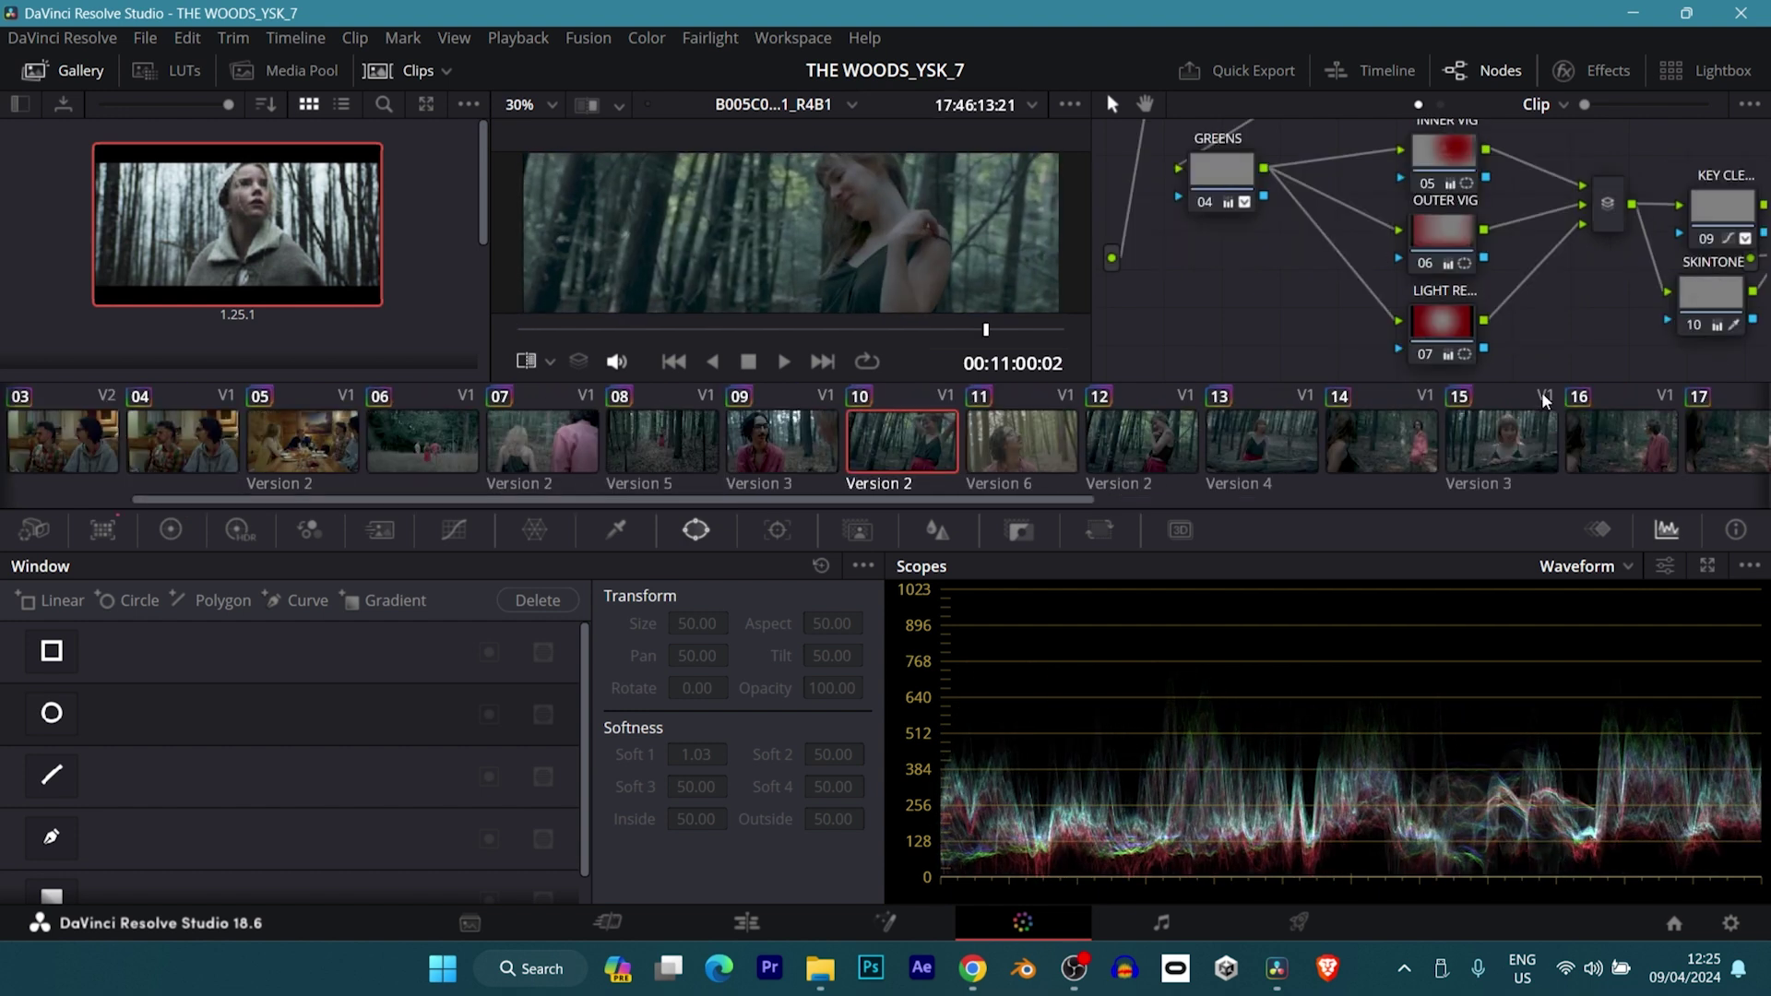
scroll(1573, 452, "right", 5)
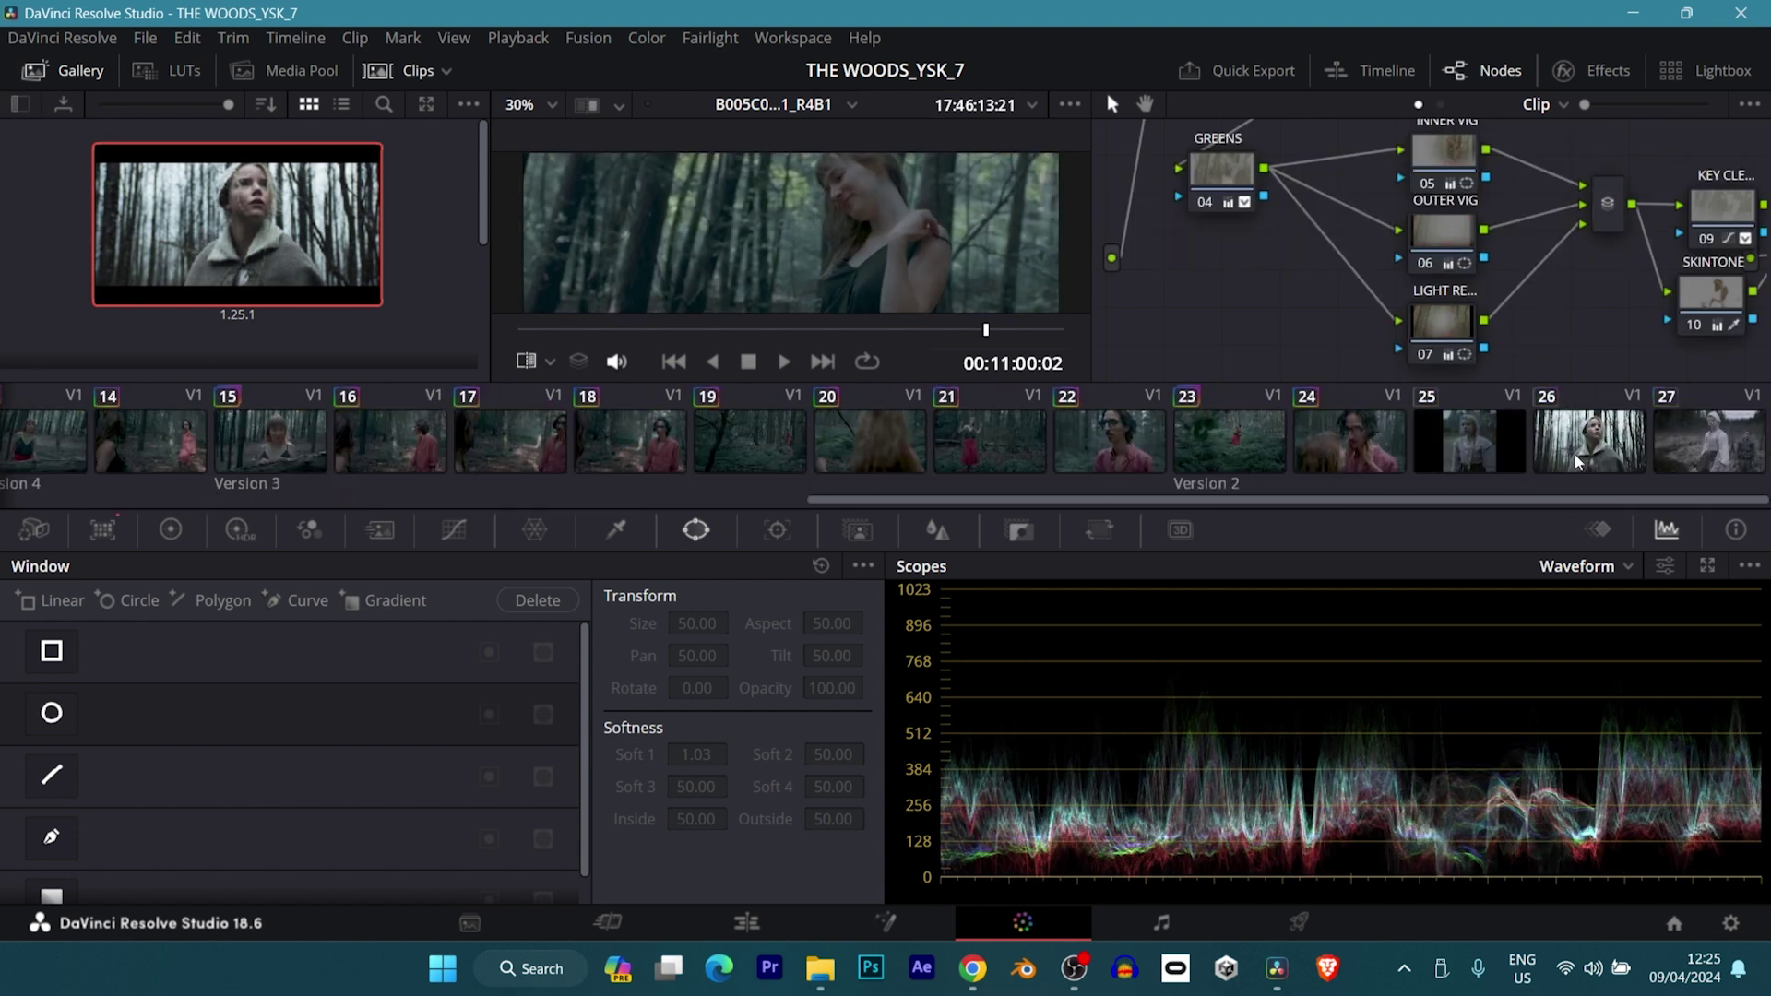
left_click(1570, 441)
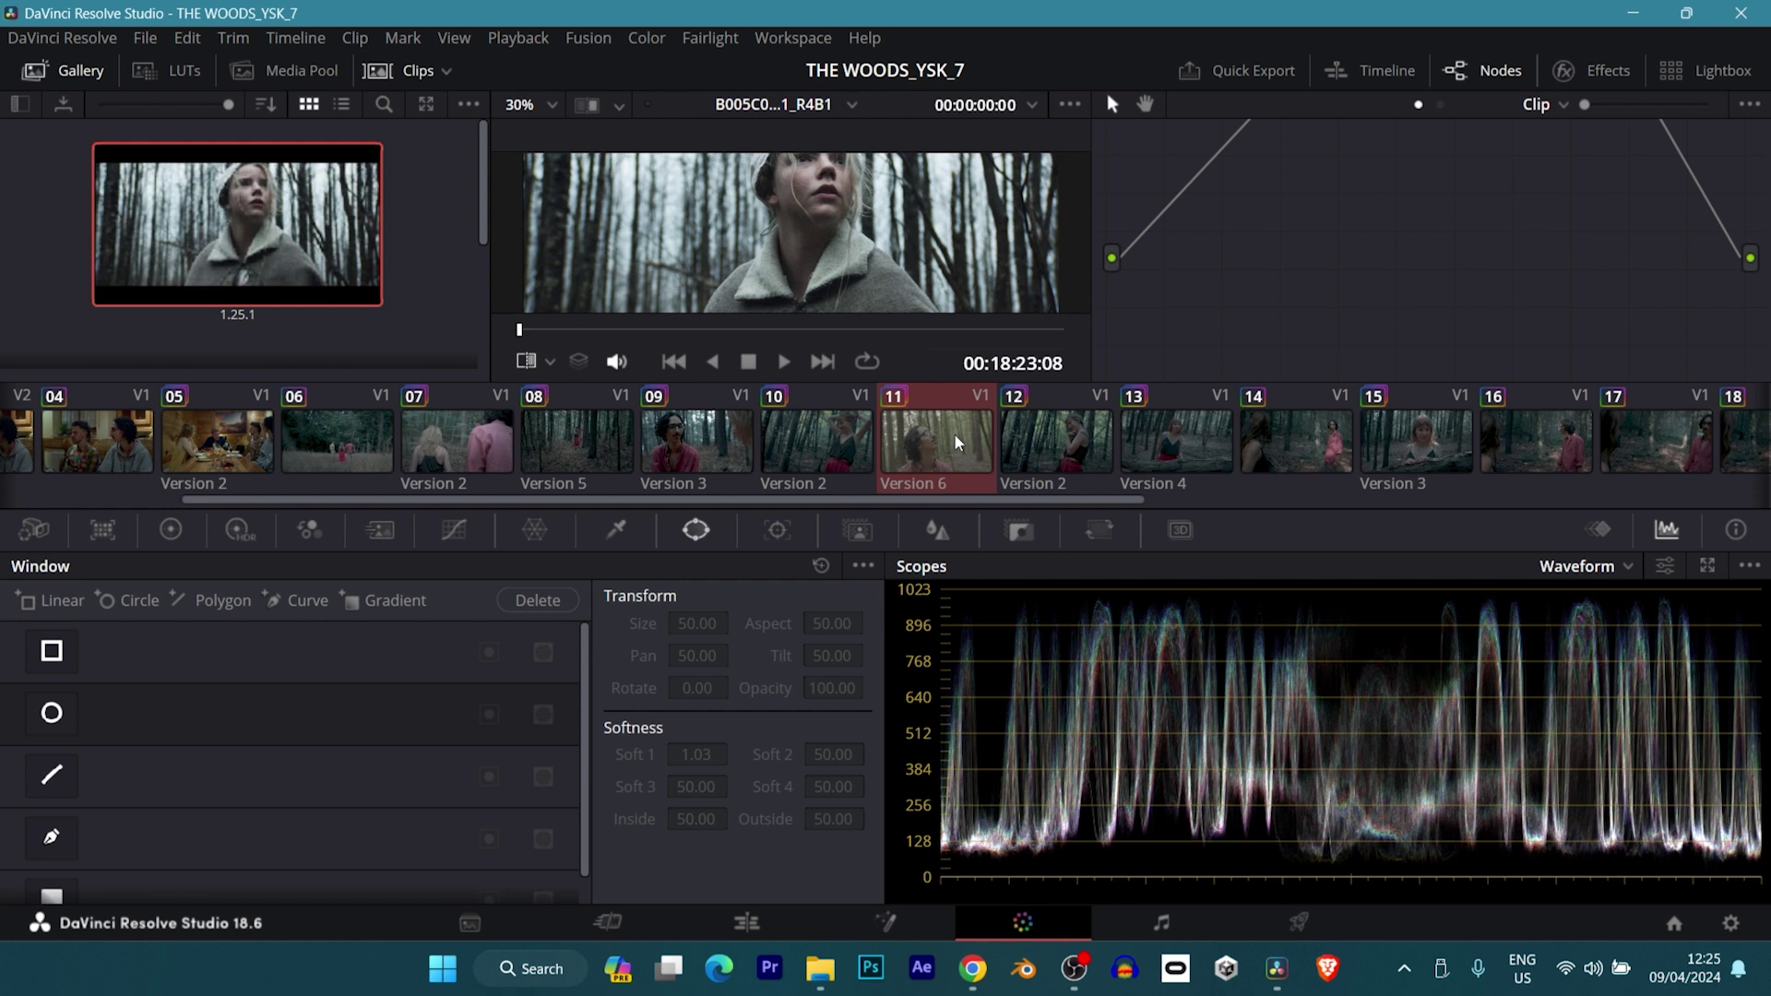
right_click(953, 433)
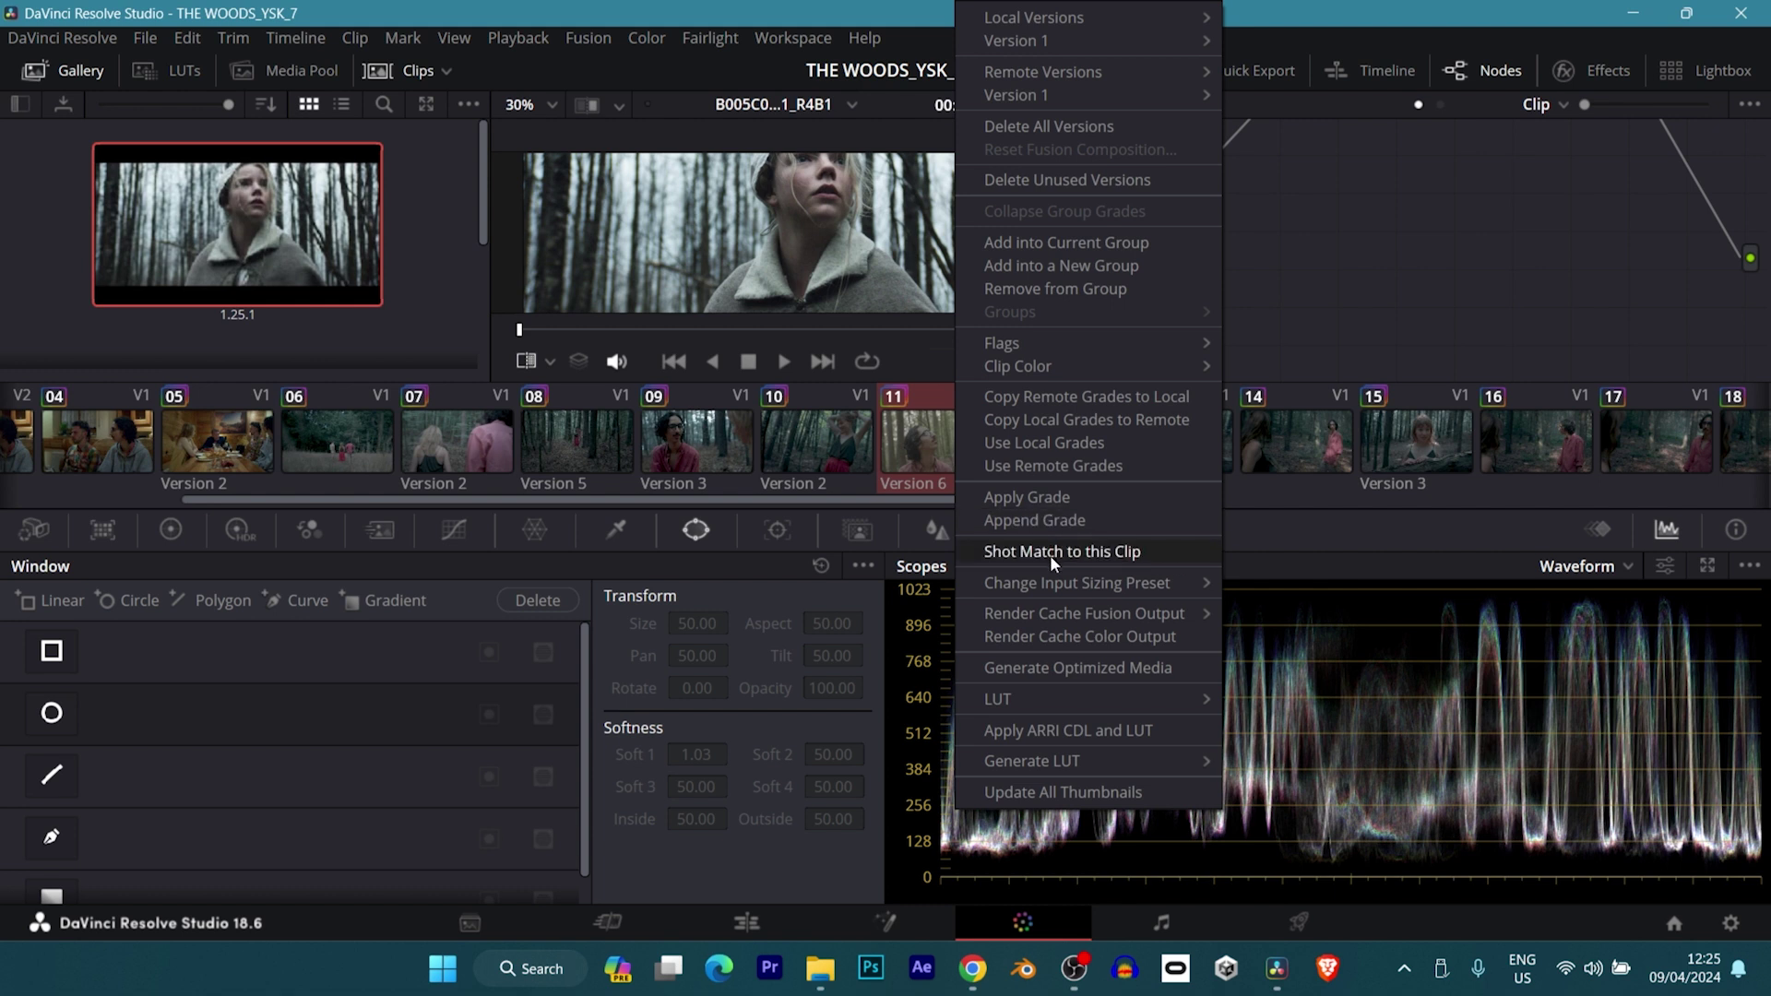
left_click(1321, 225)
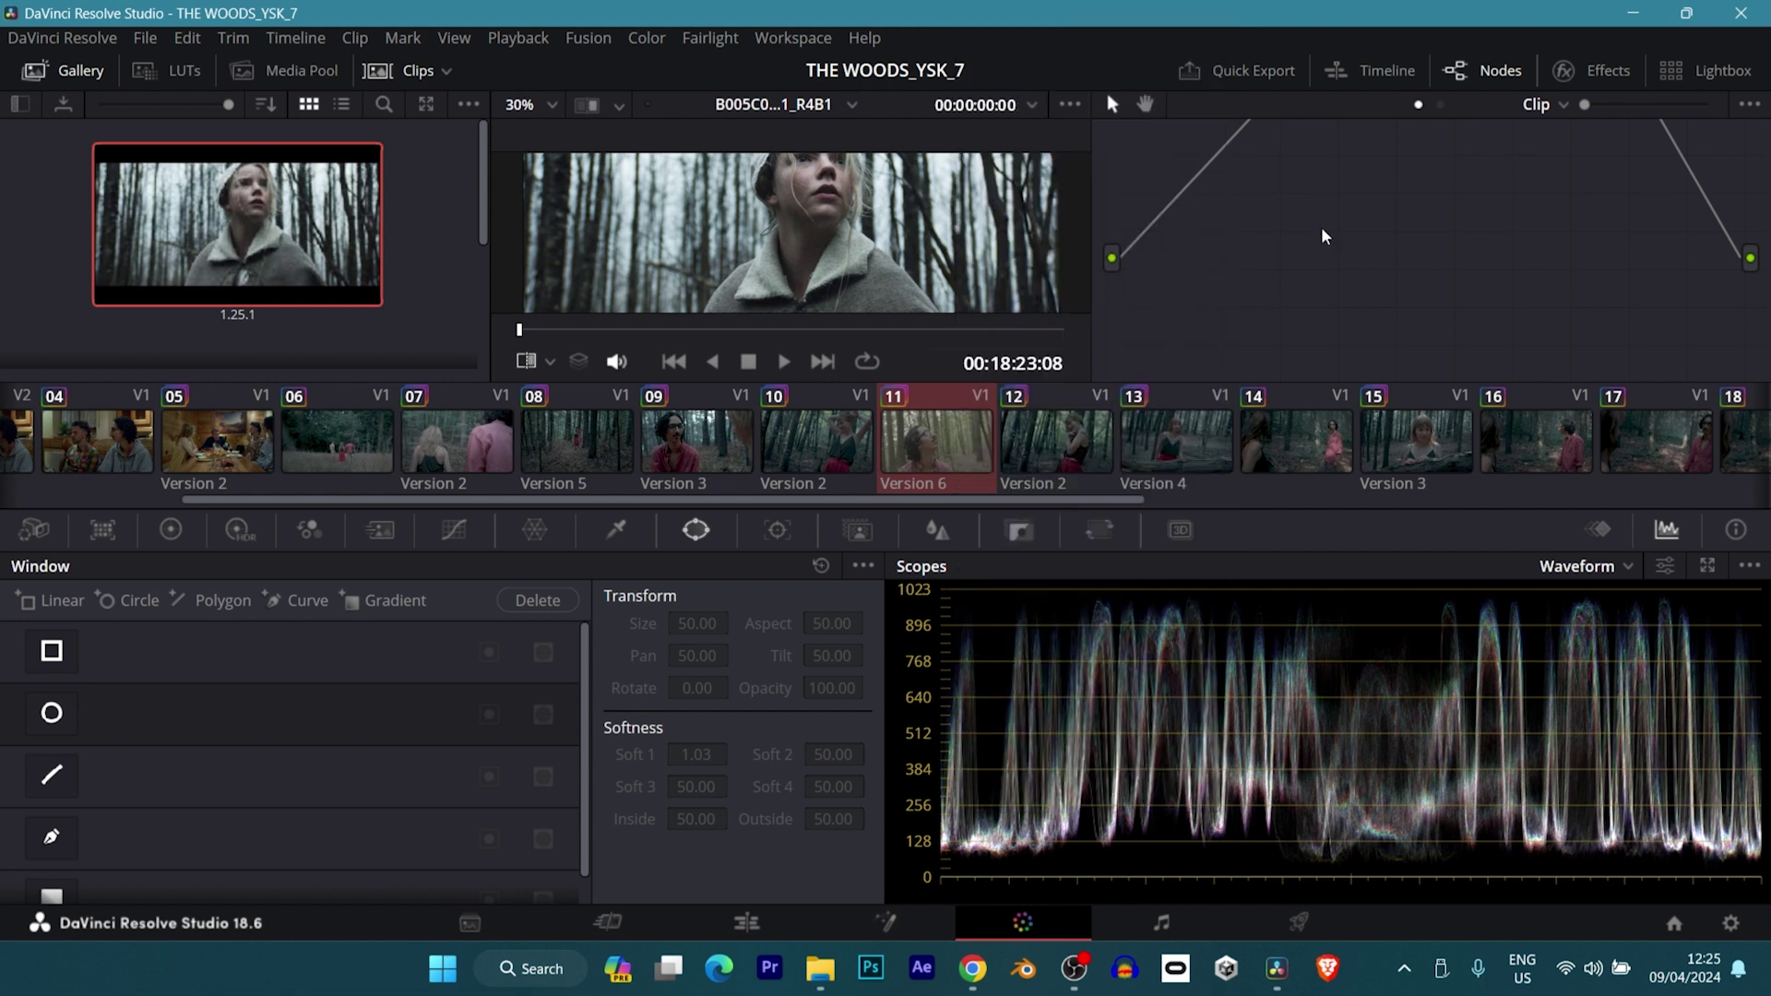
- Go back to clip 11, the man's forest close-up, and hide the clips strip
left_click(926, 462)
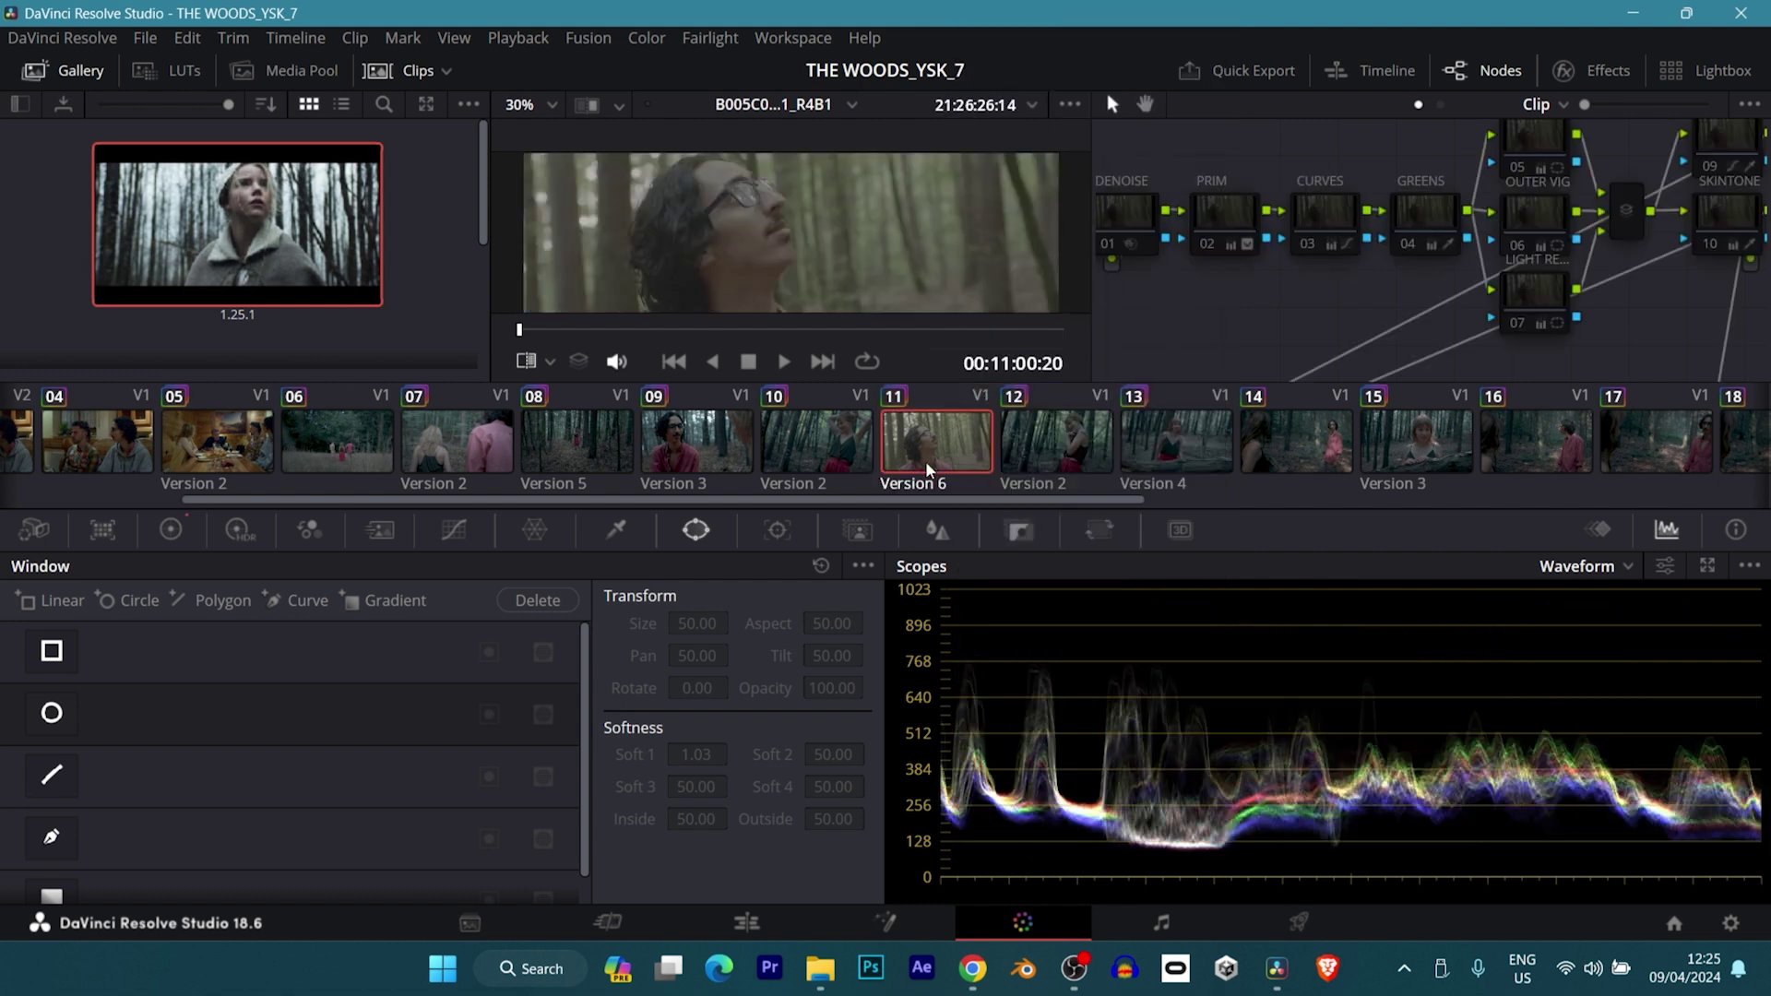
left_click(417, 77)
scroll(1251, 358, "down", 3)
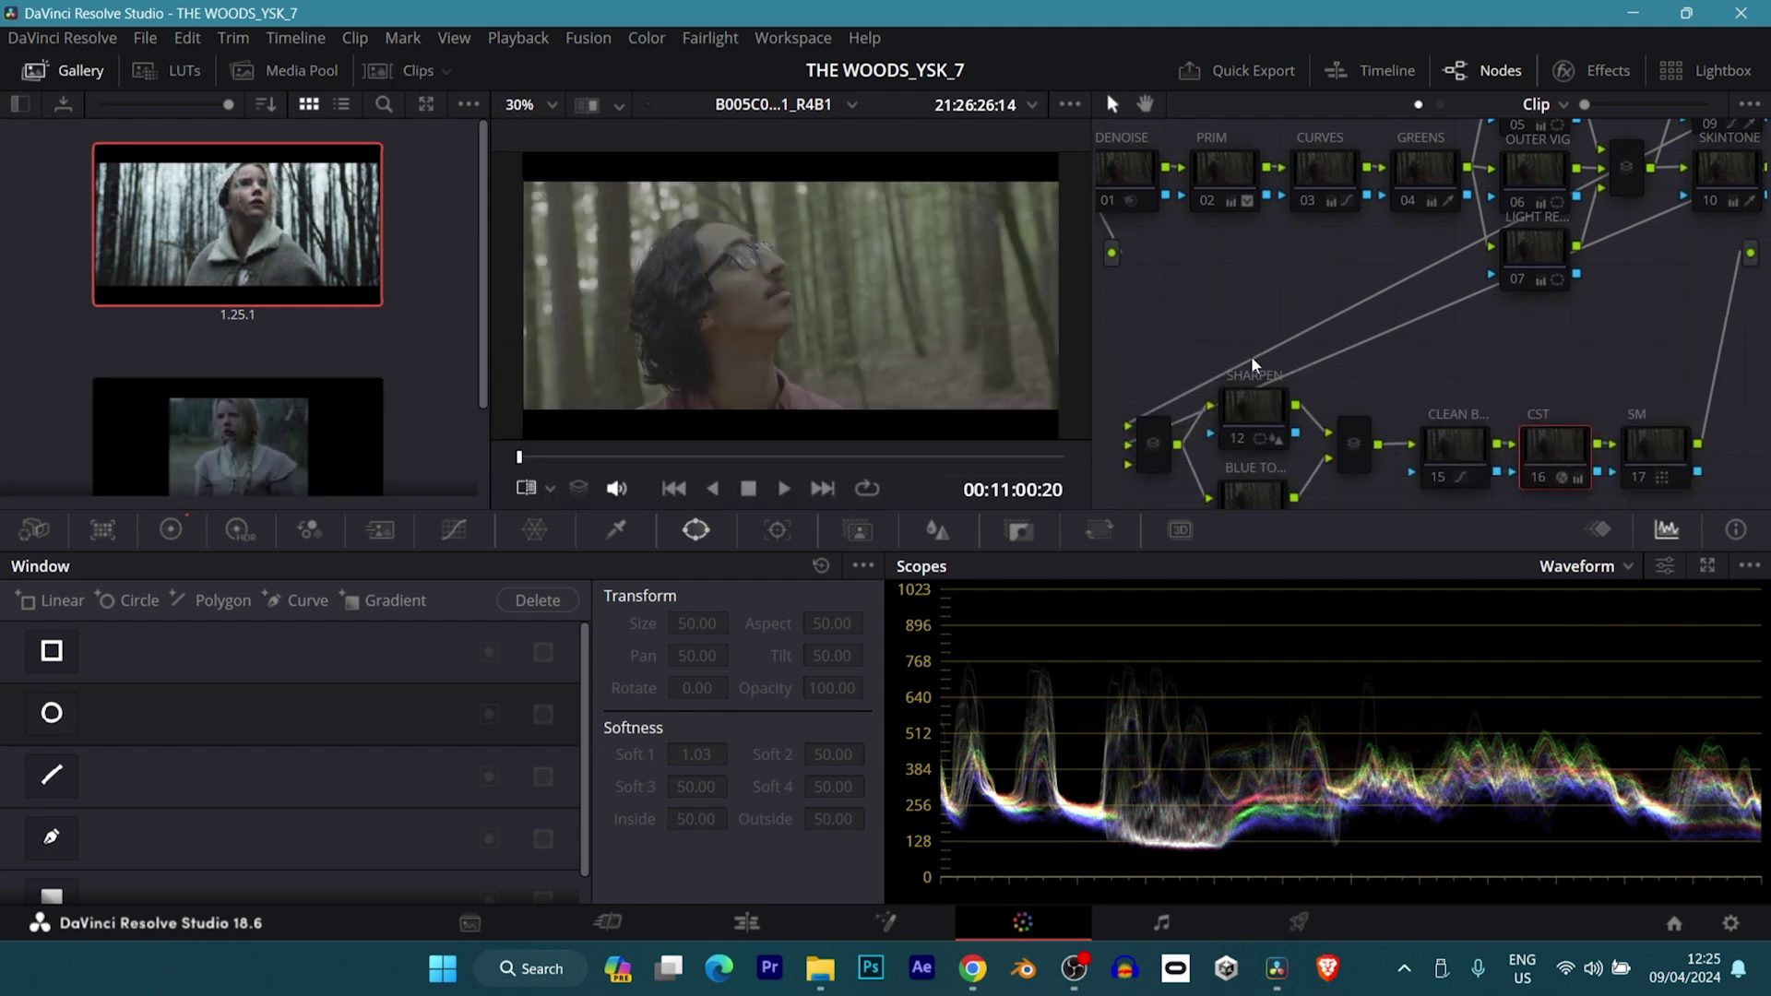
- On the SM node, enable the split-screen wipe against The Witch still and close the gallery
left_click(1663, 422)
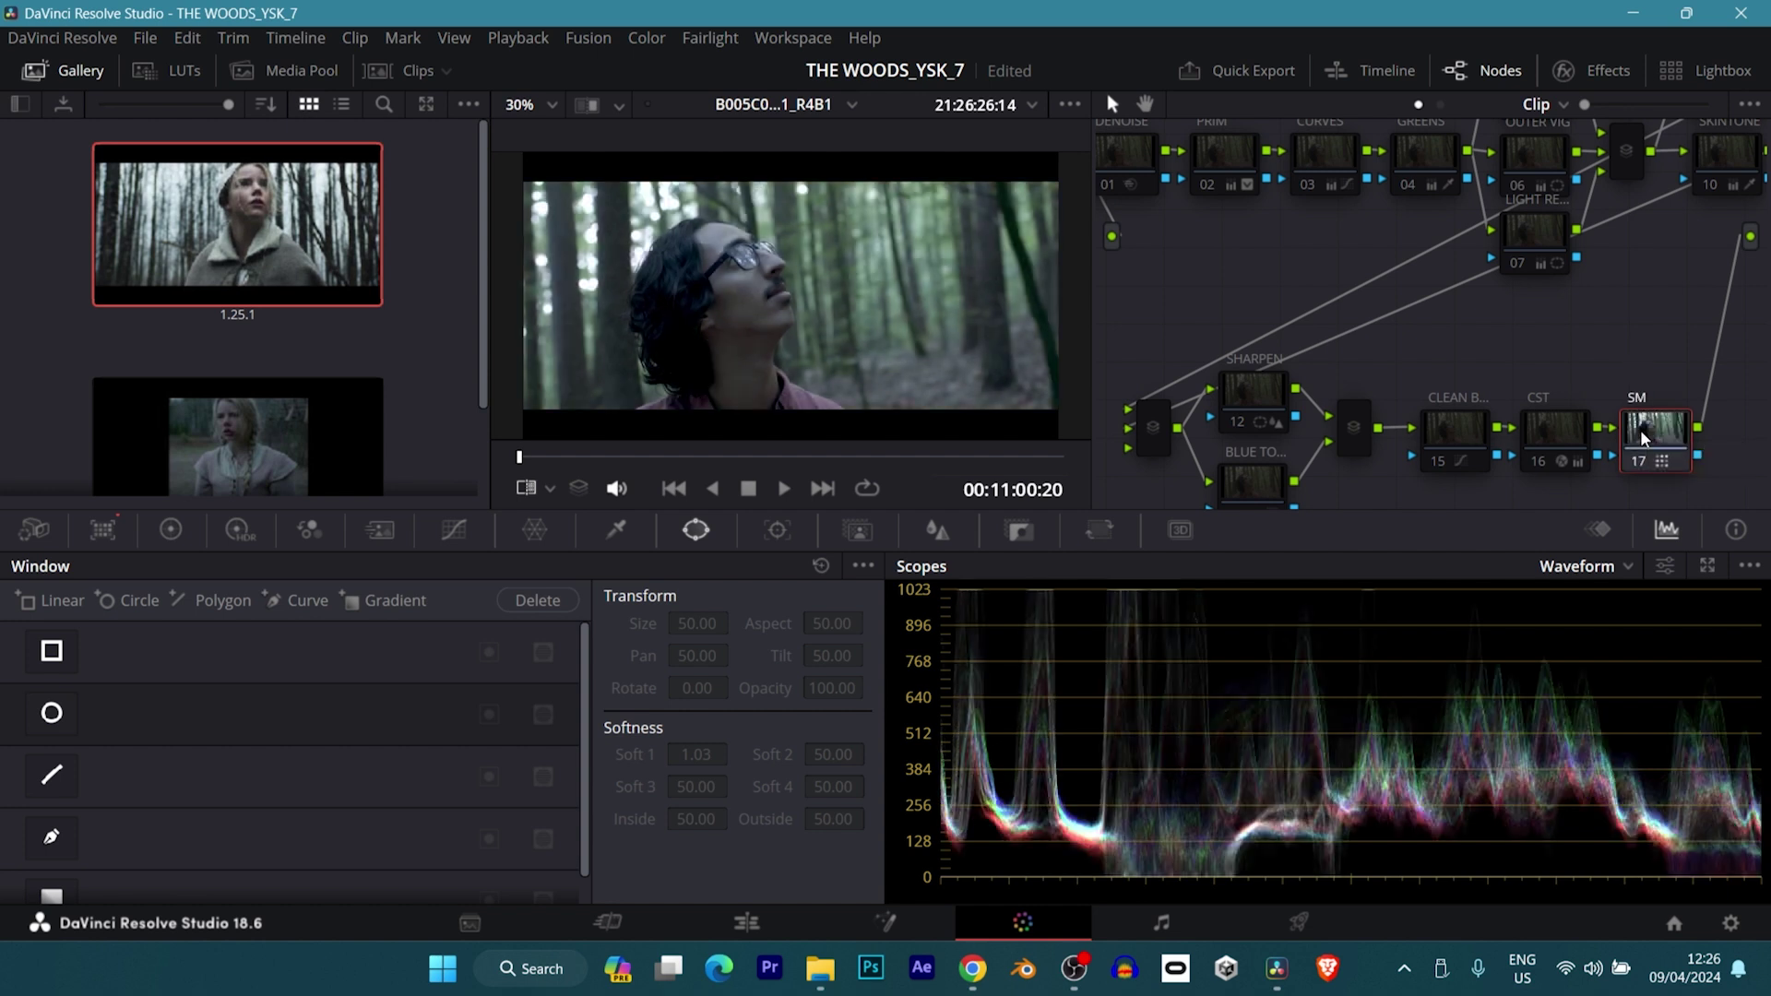
left_click(584, 105)
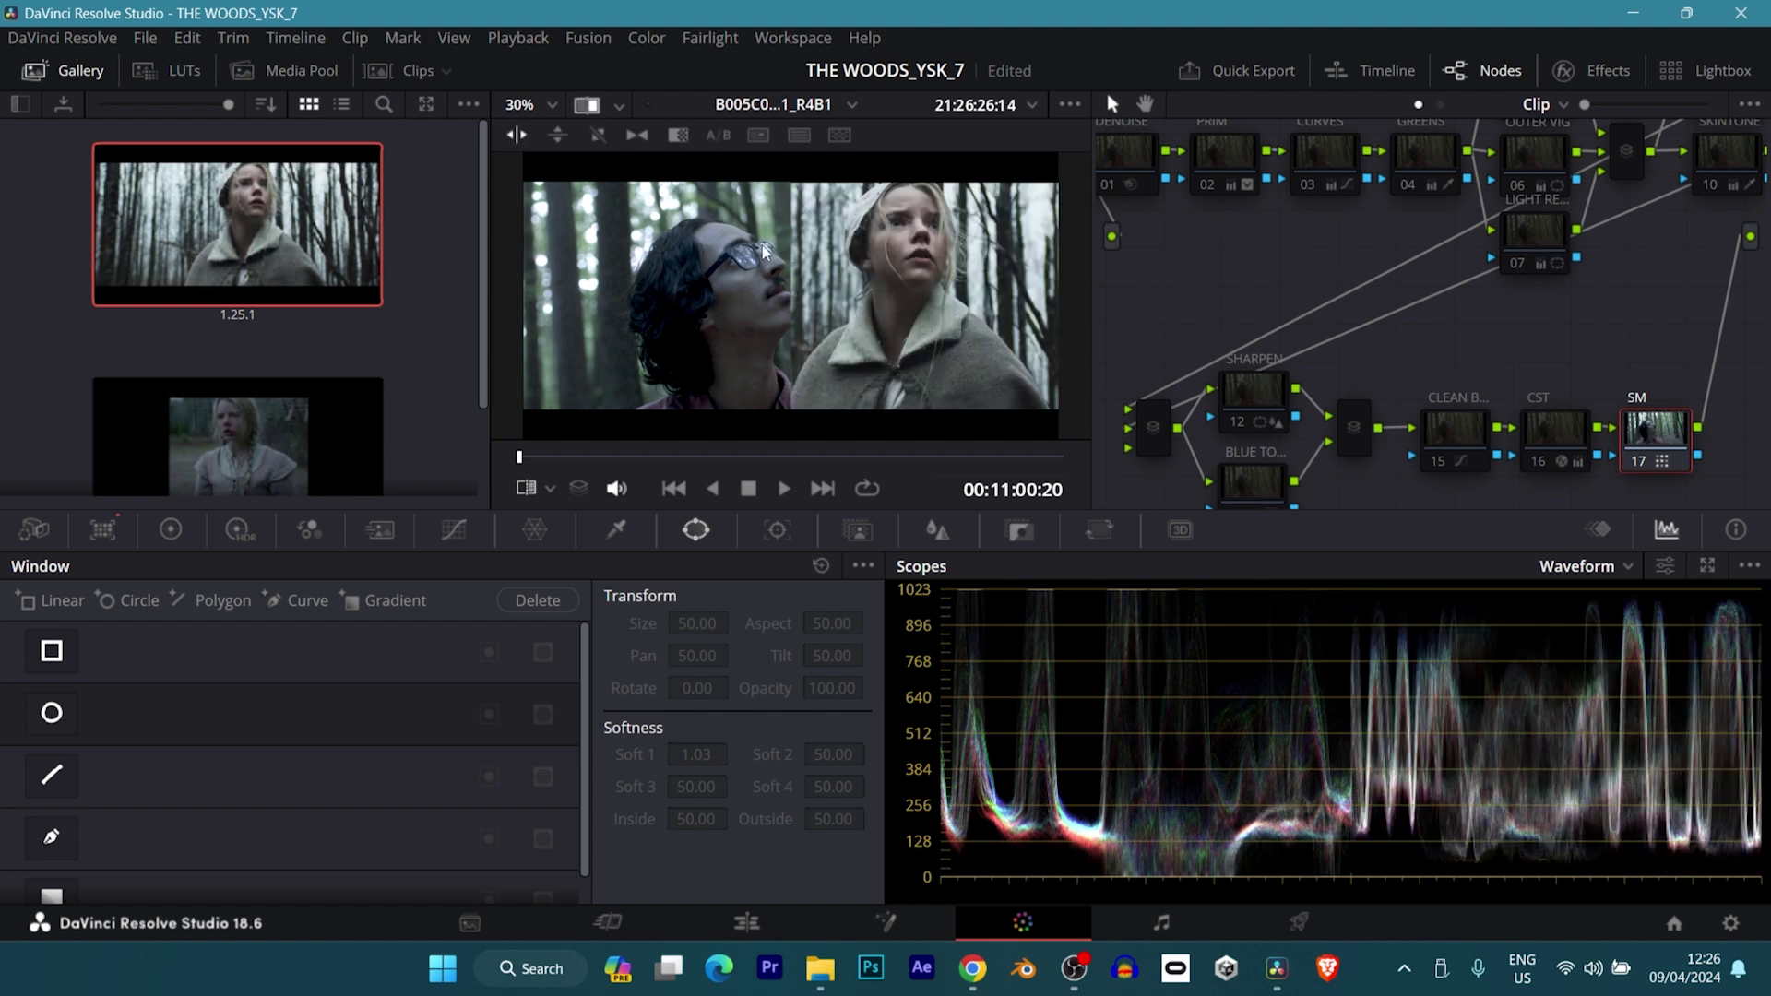
left_click(64, 59)
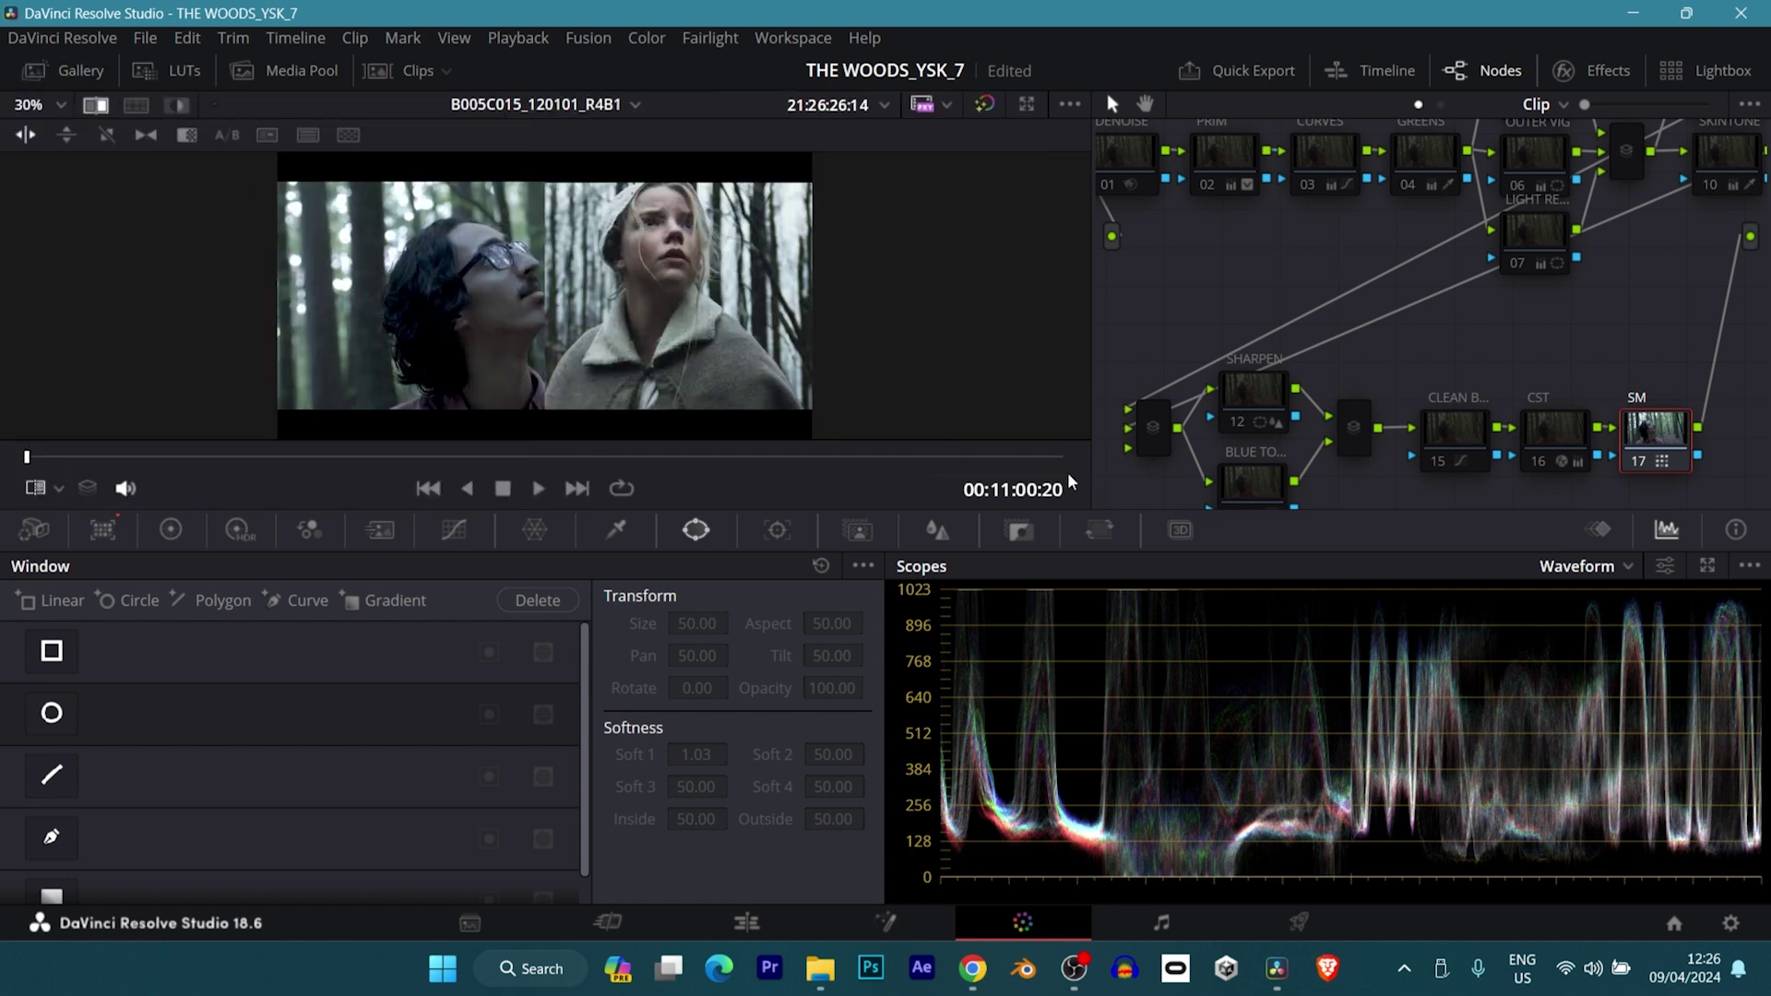
- Select the CST and SM nodes, then switch off the split-screen reference wipe
left_click(1555, 427)
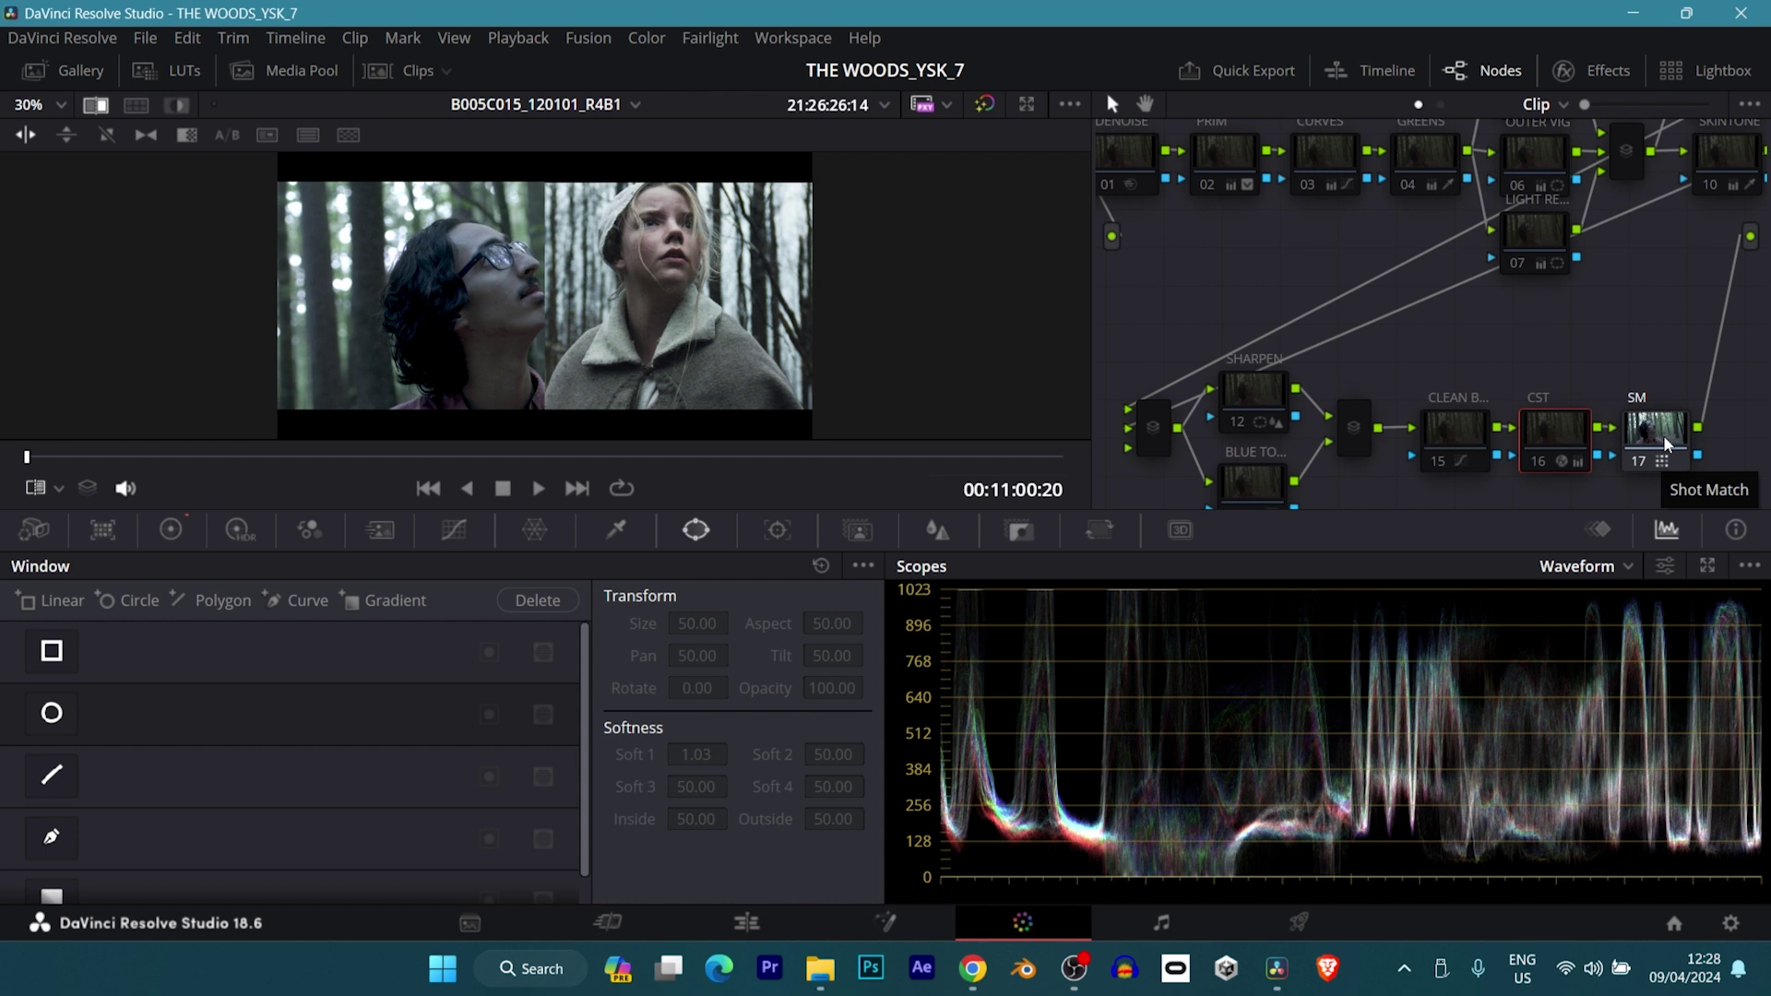
left_click(1658, 432)
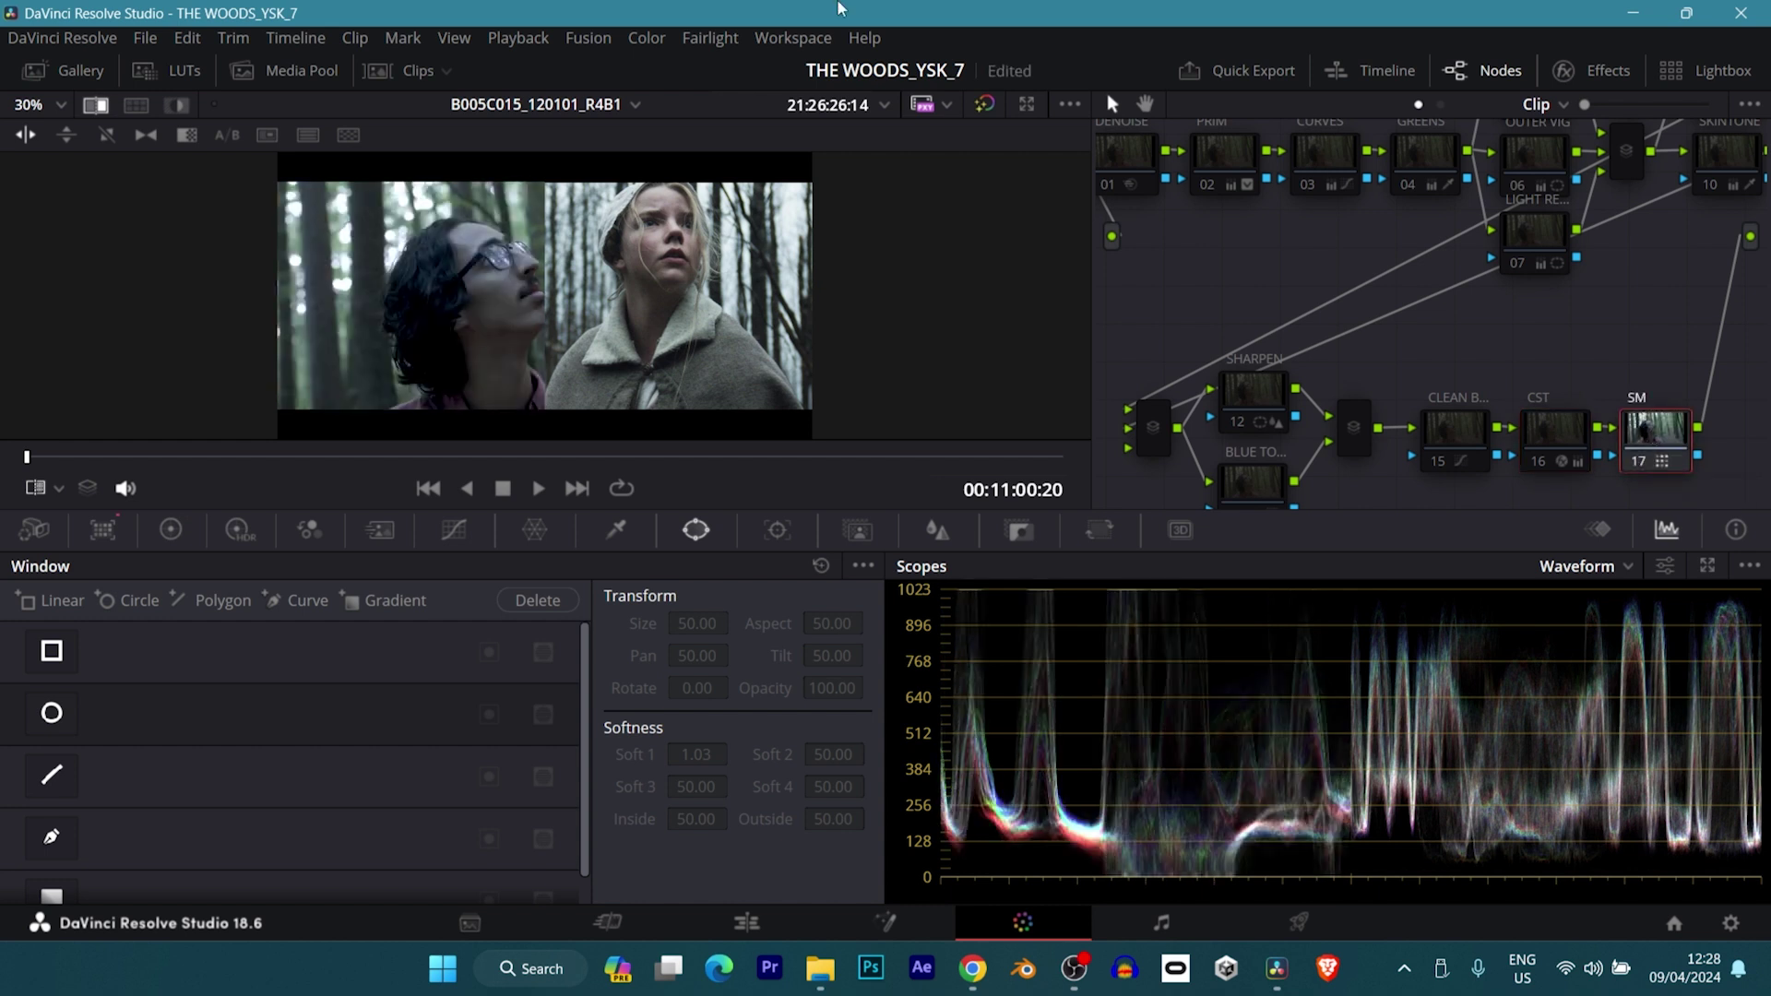
left_click(106, 104)
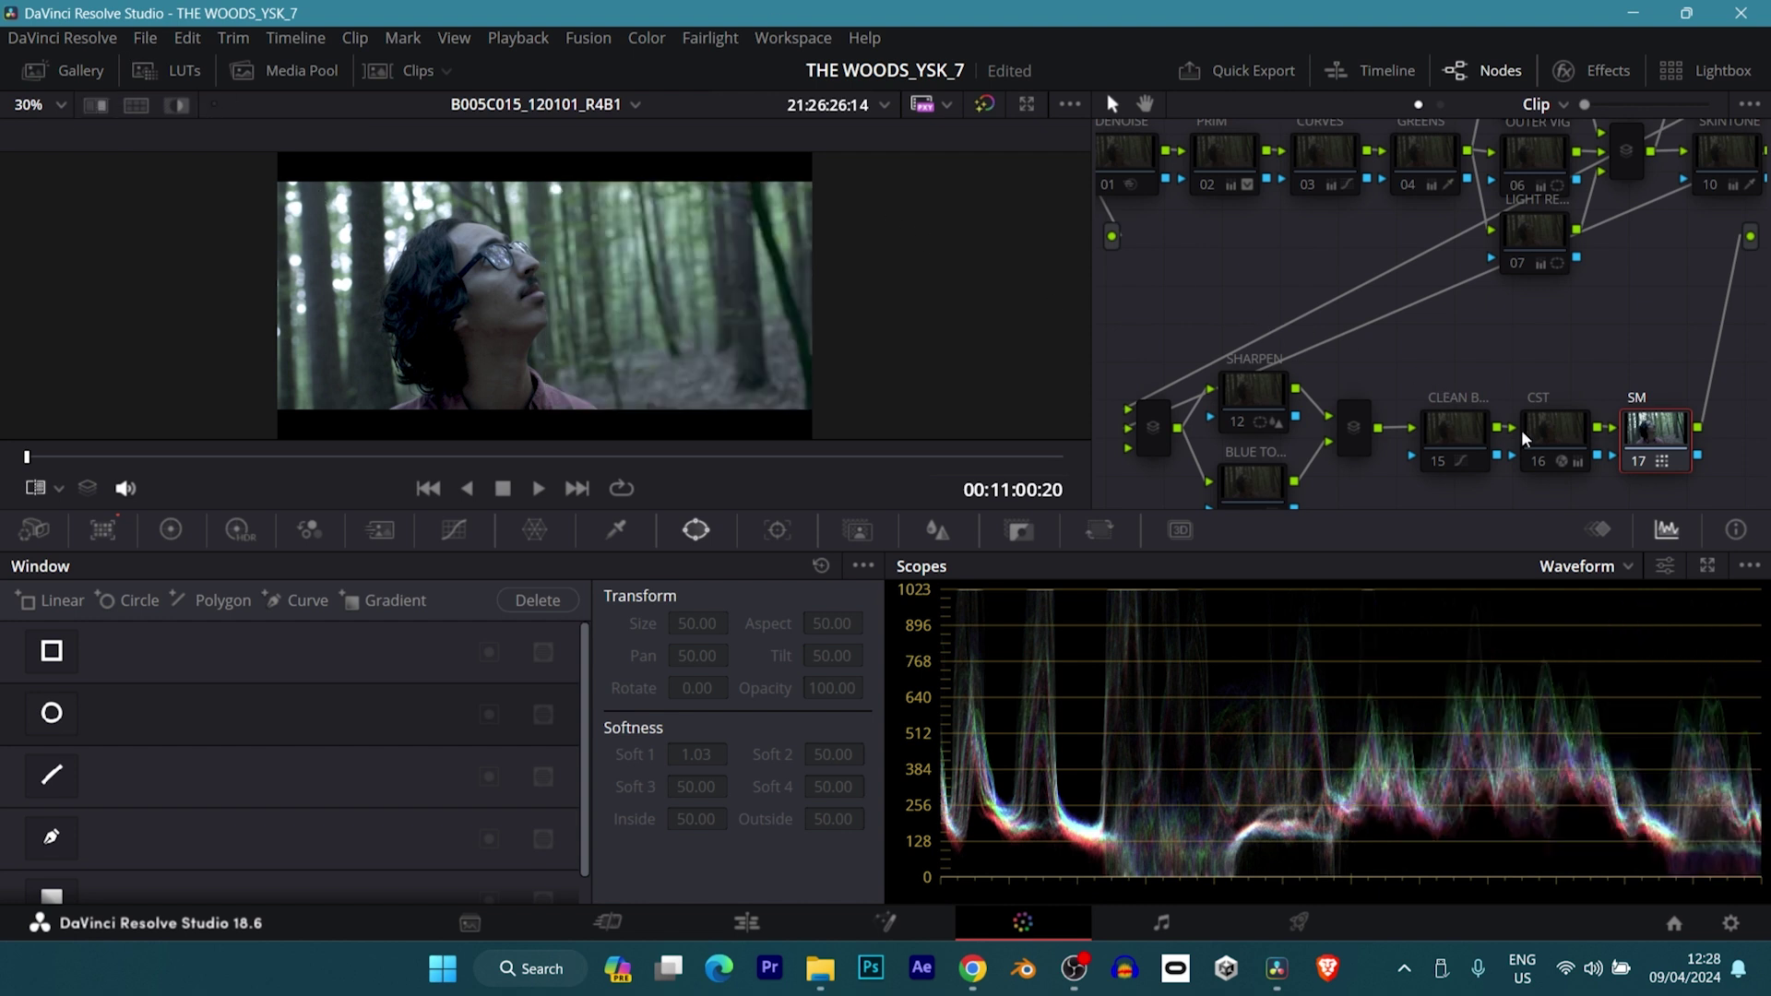
- Open the CST node's Color Space Transform settings, showing ARRI Wide Gamut 4 input
left_click(1566, 444)
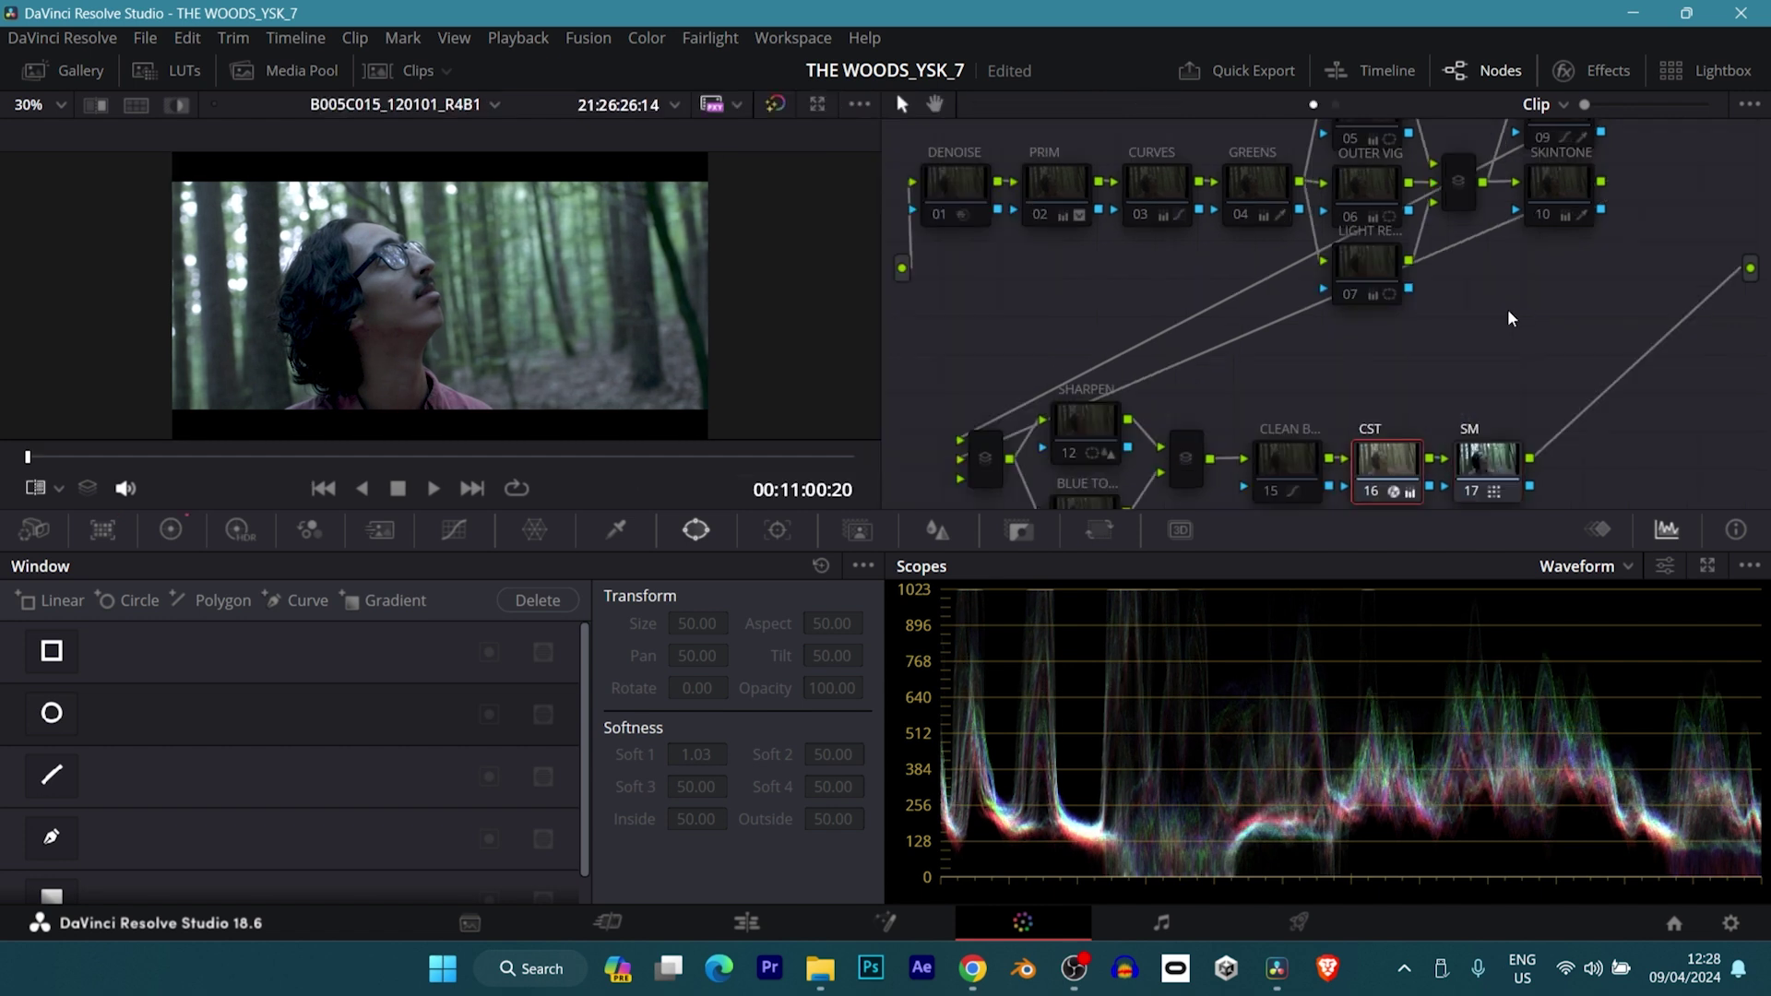
left_click(1613, 69)
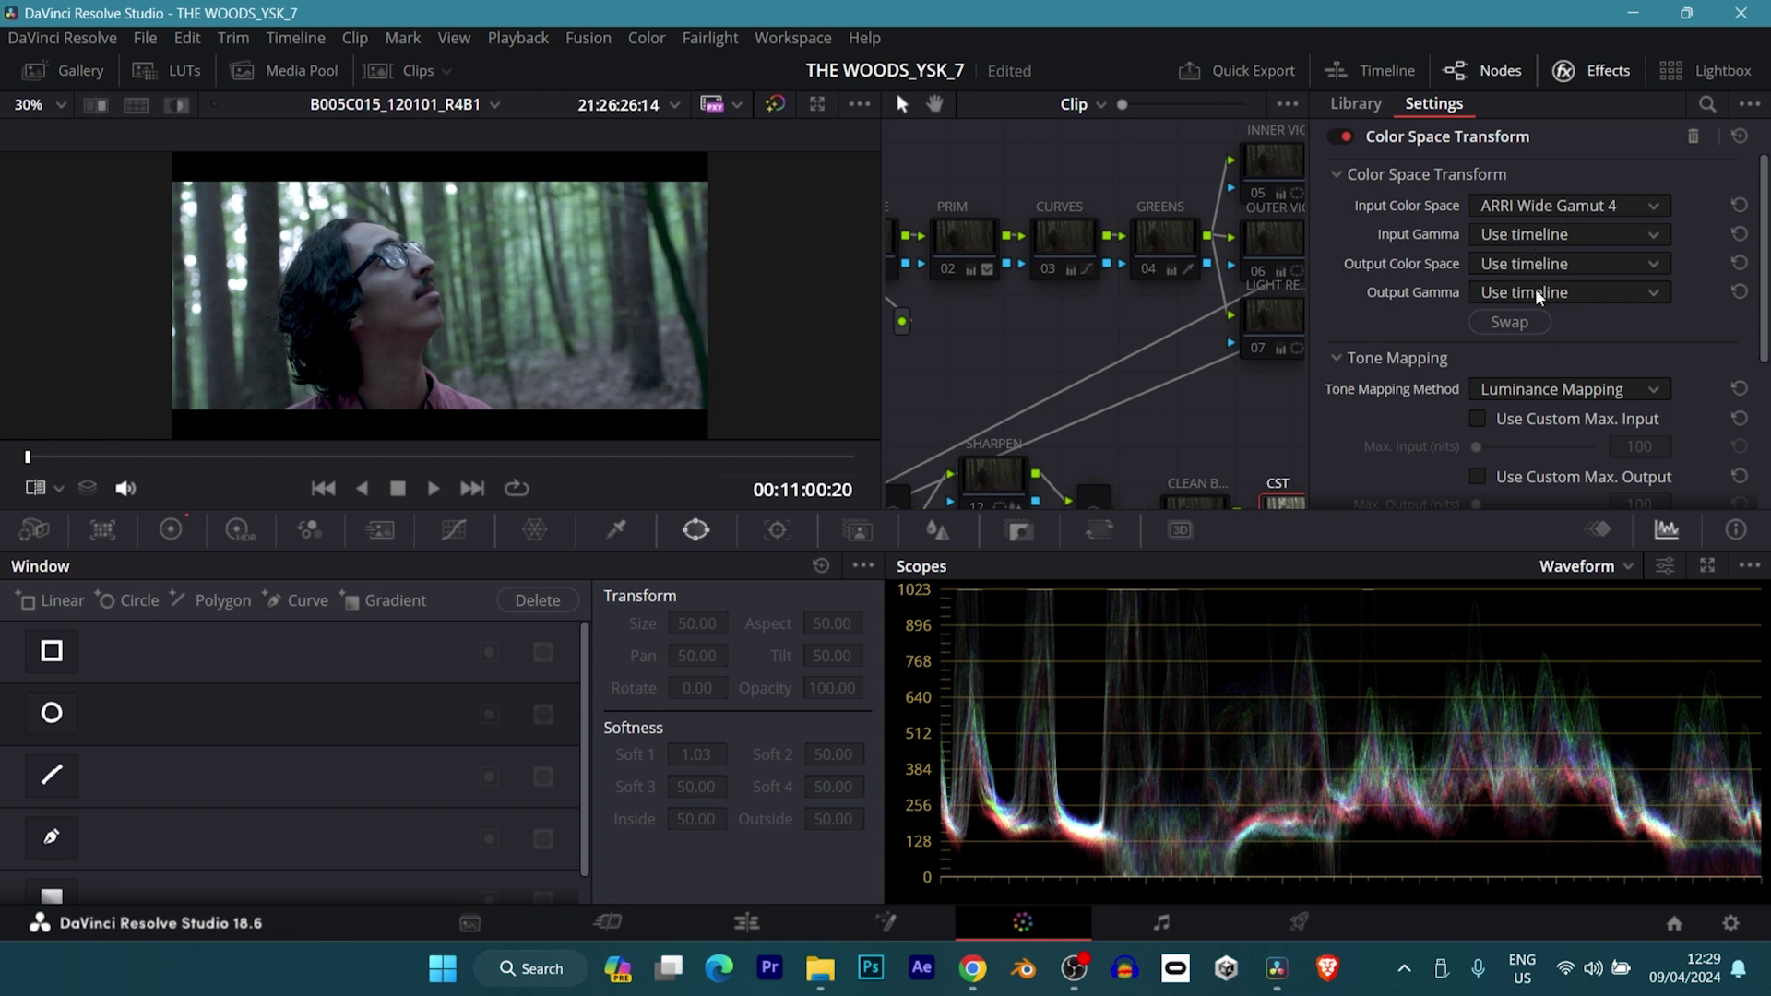
- Check Rec.709 Gamma 2.4 colour management in Project Settings, cancel, and close the CST panel
left_click(1731, 922)
left_click(477, 249)
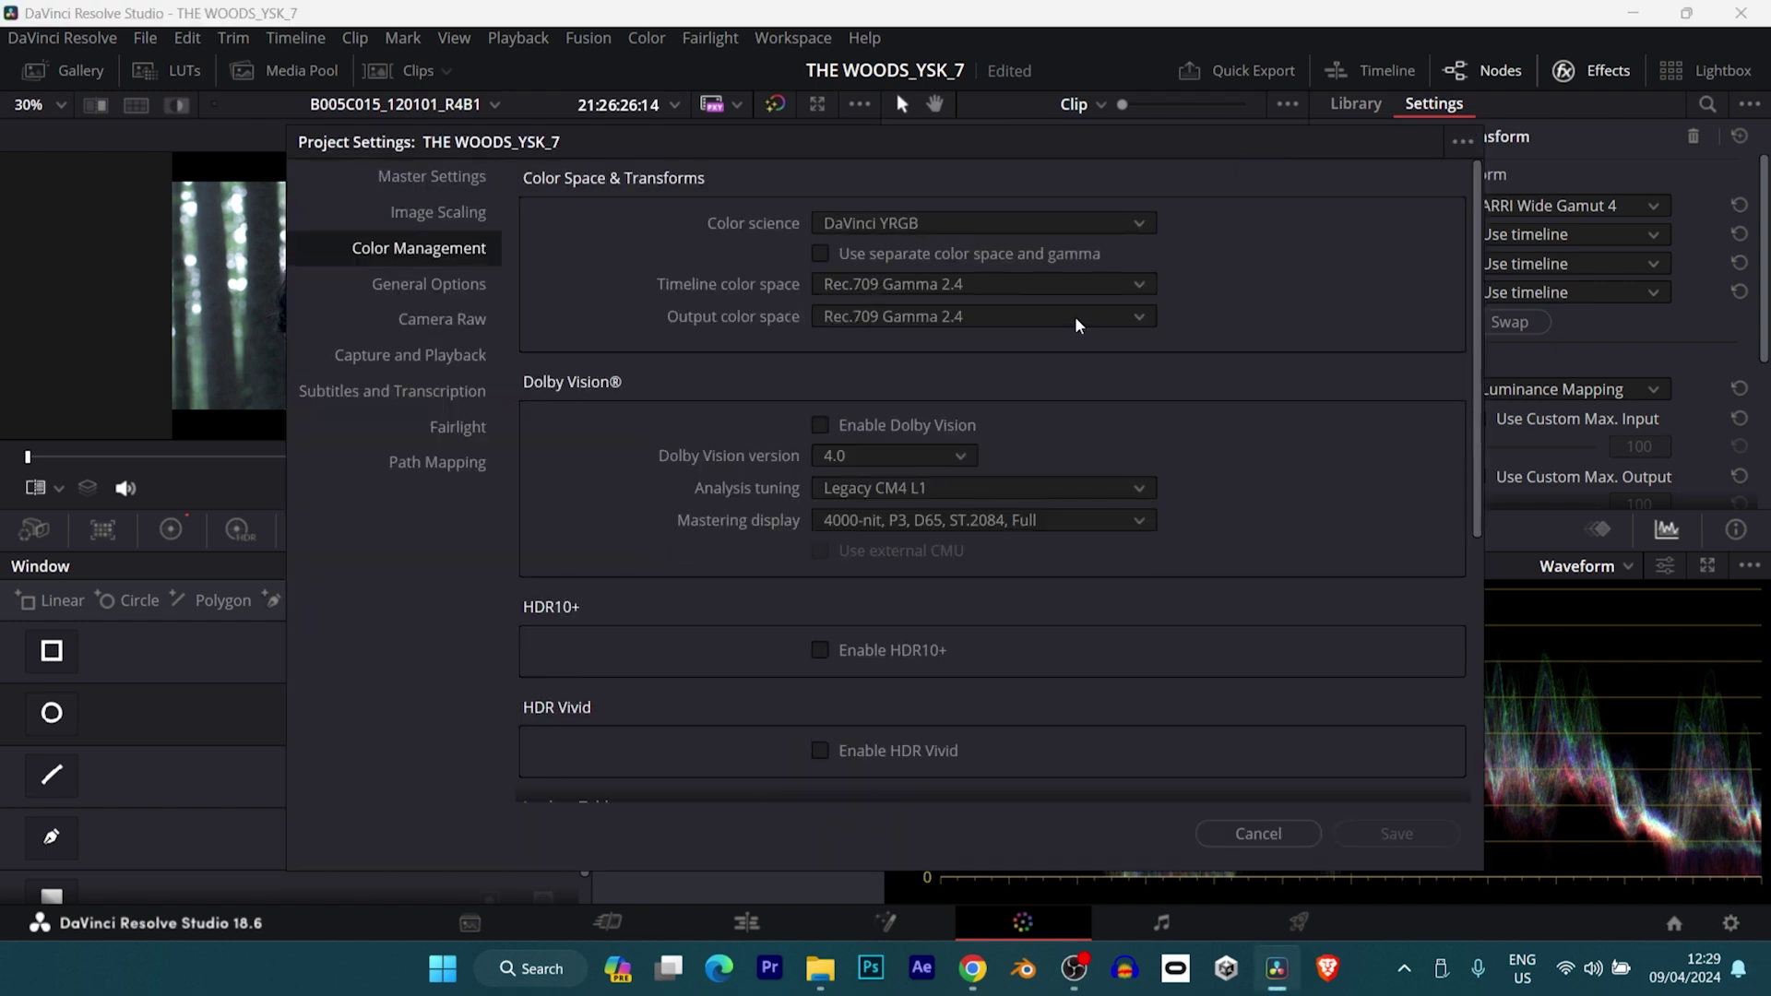
left_click(1250, 837)
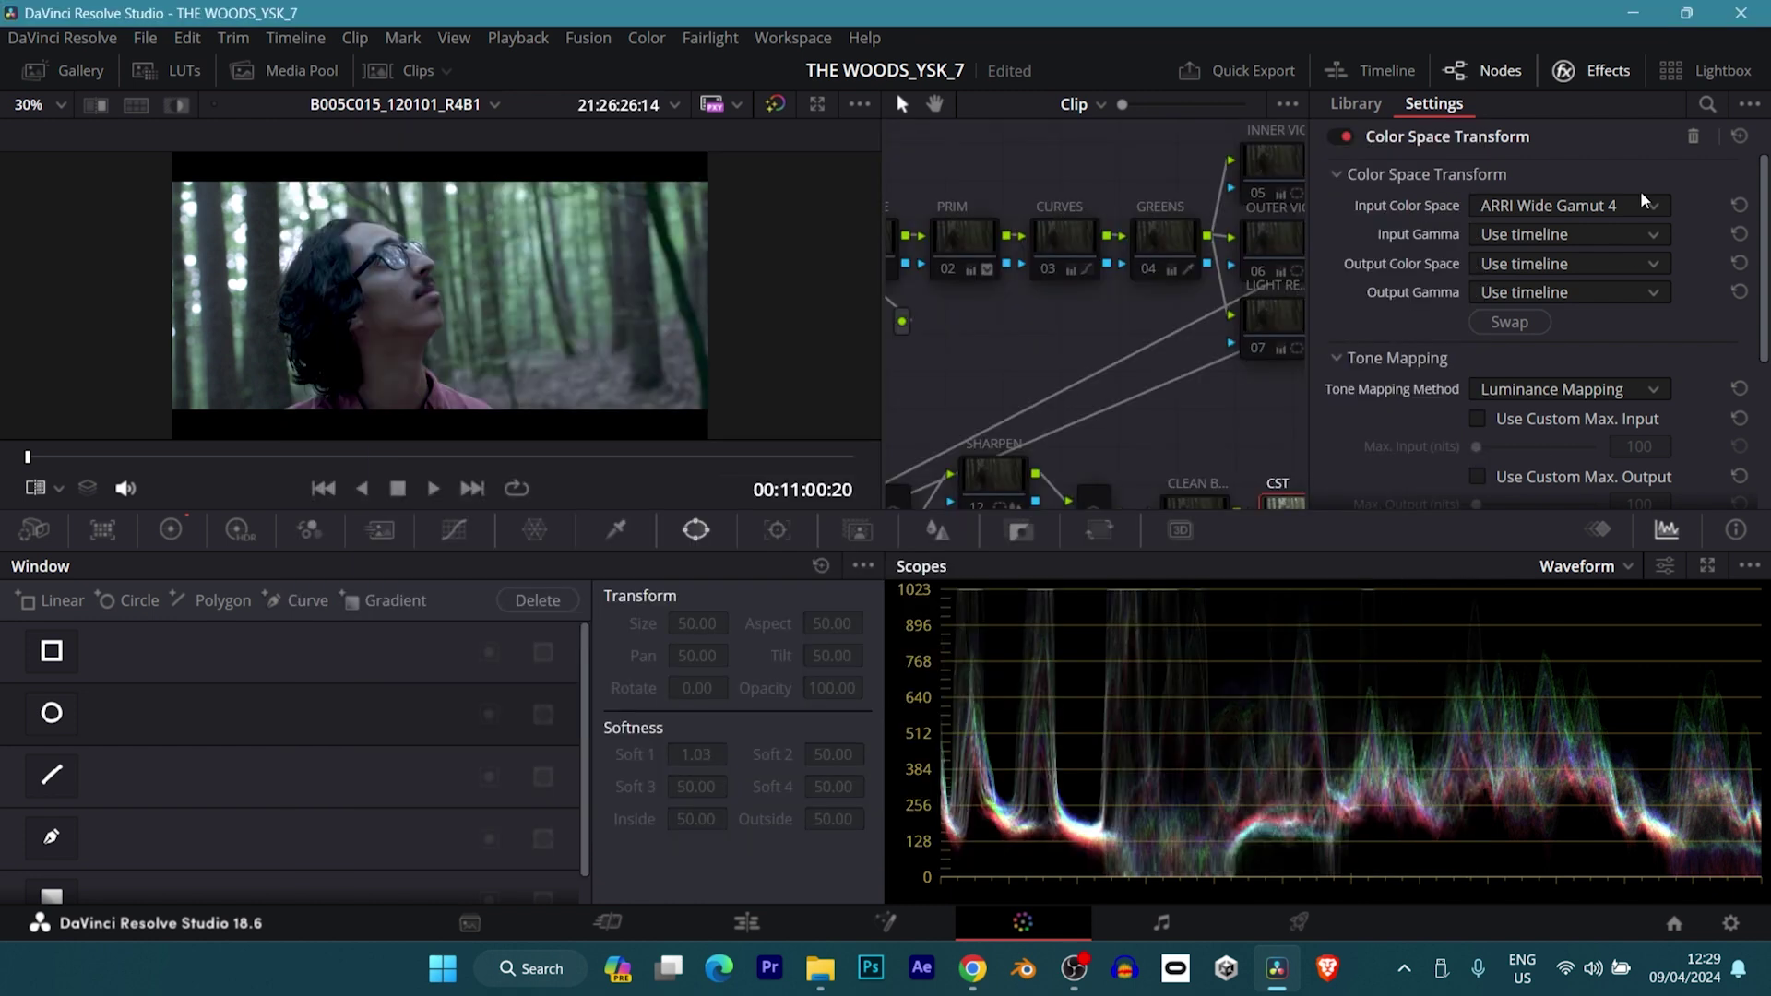
left_click(1598, 76)
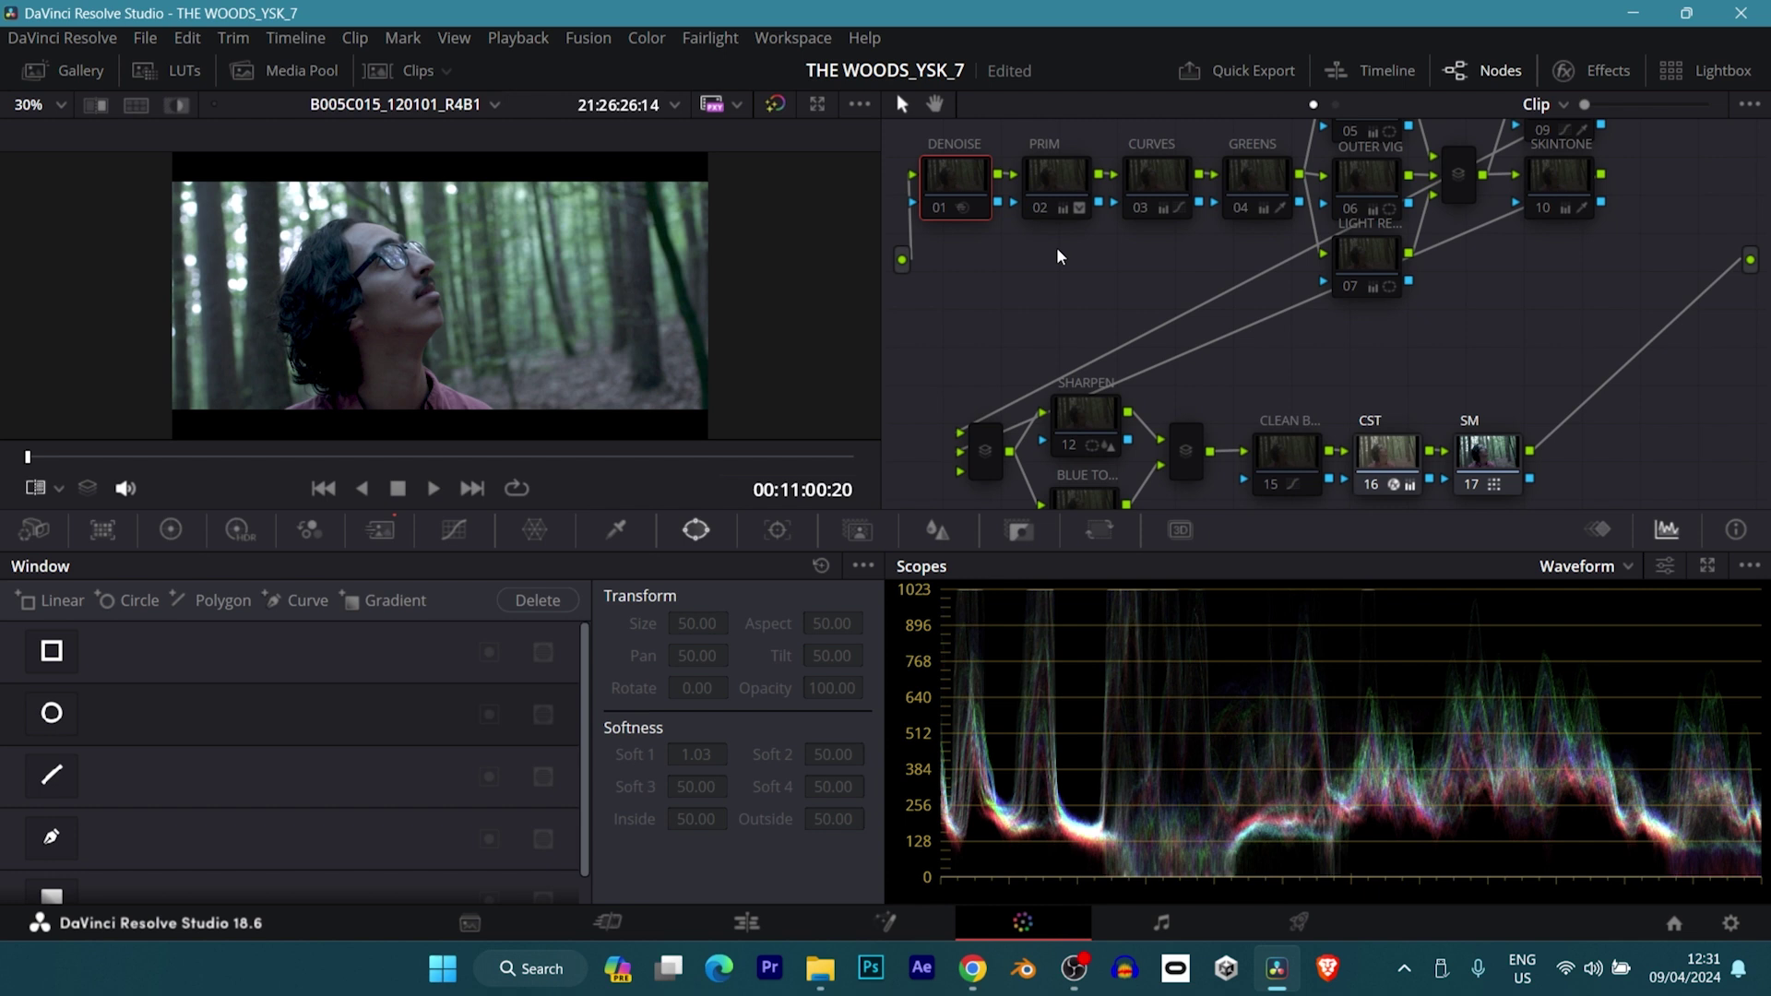
- Inspect the DENOISE node's noise reduction, then select the PRIM node (02)
scroll(1058, 255, "up", 3)
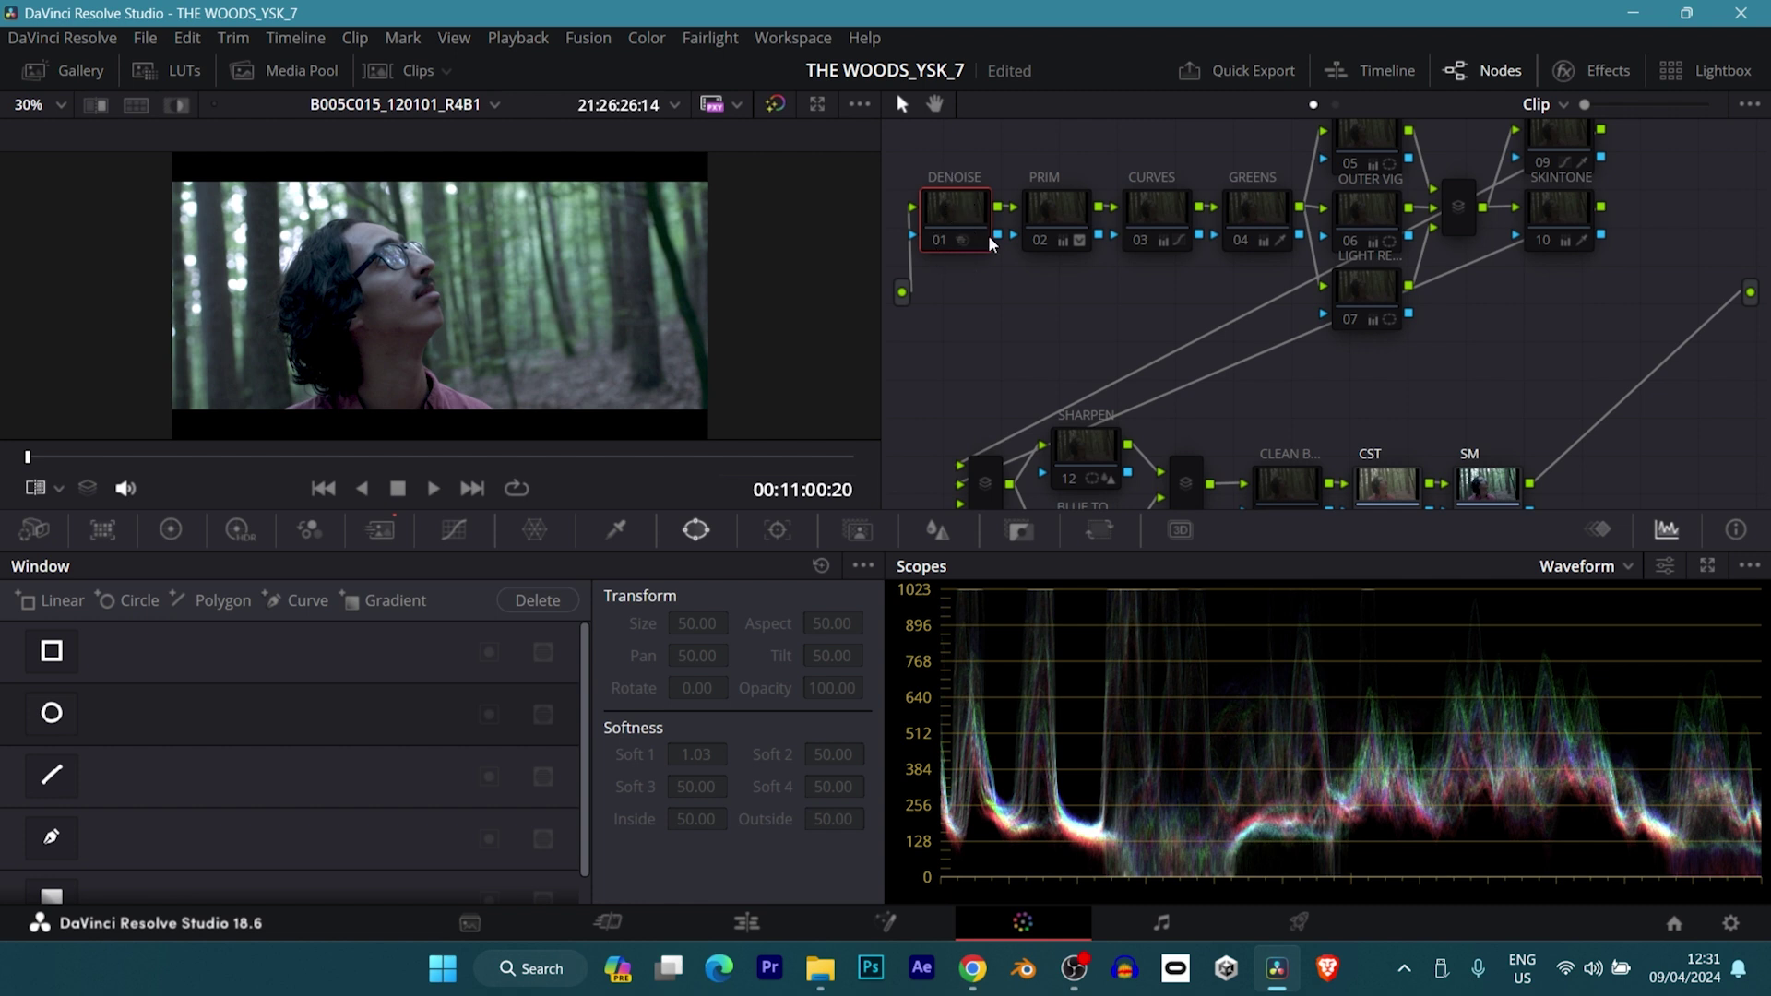
mouse_move(987, 235)
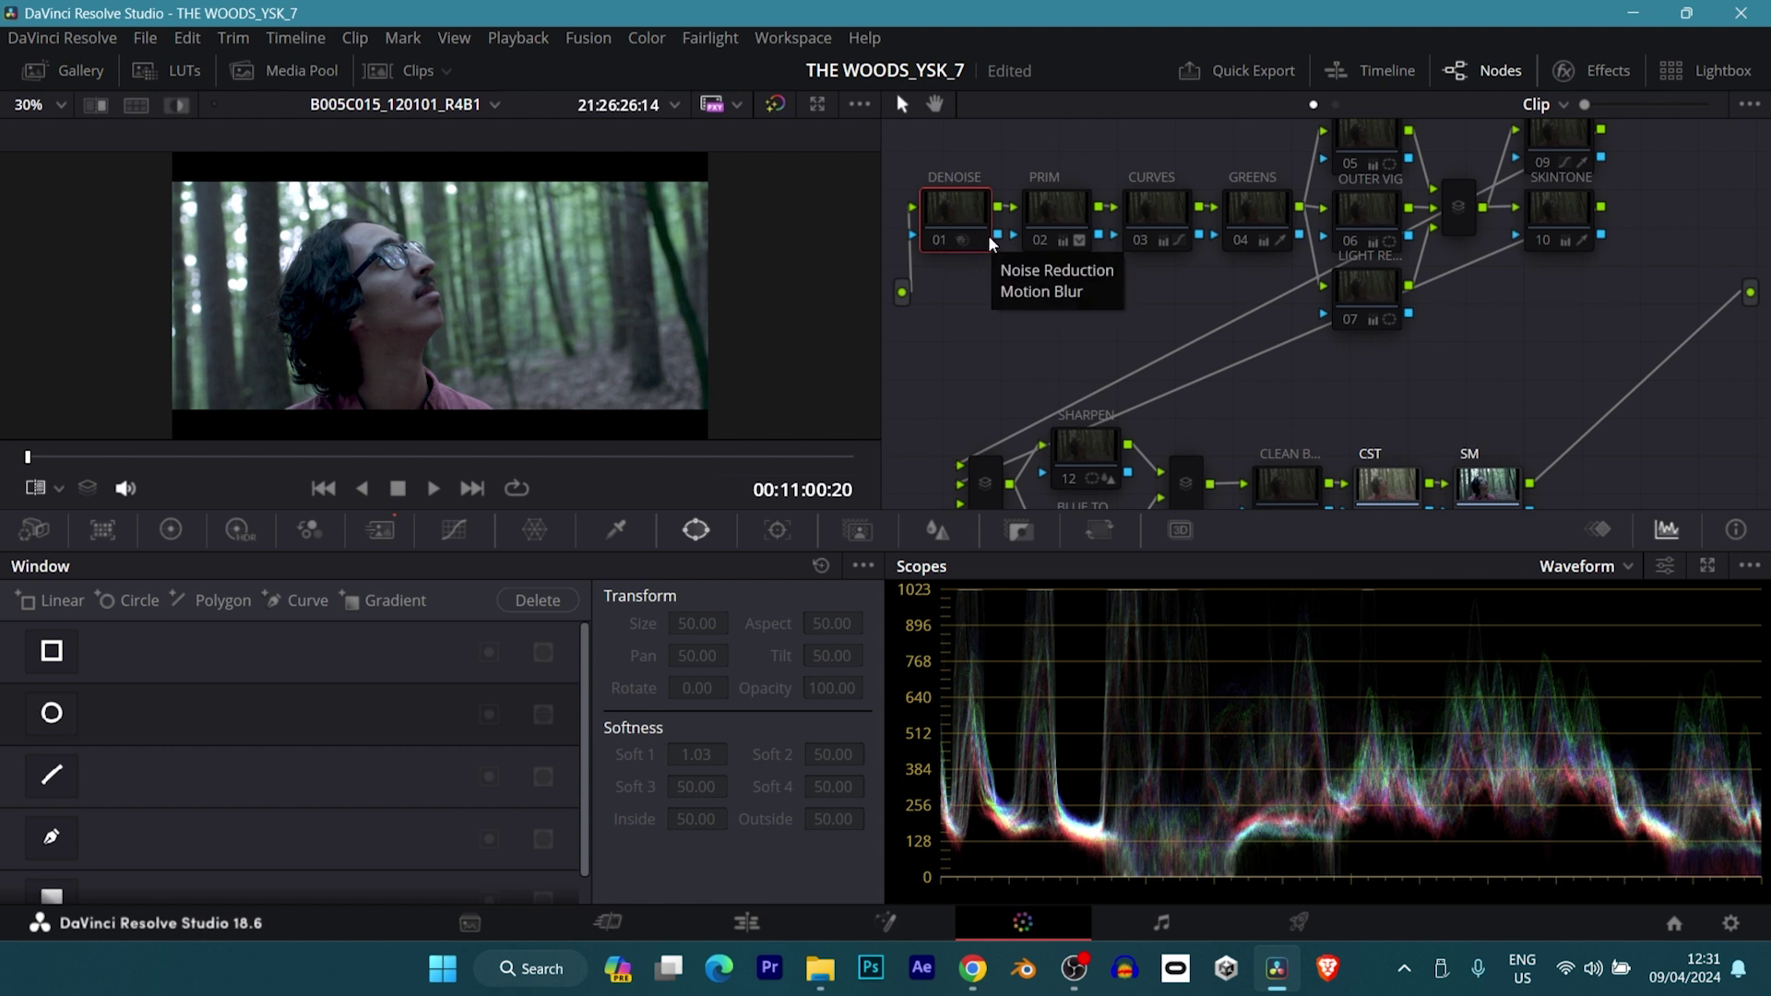
left_click(987, 236)
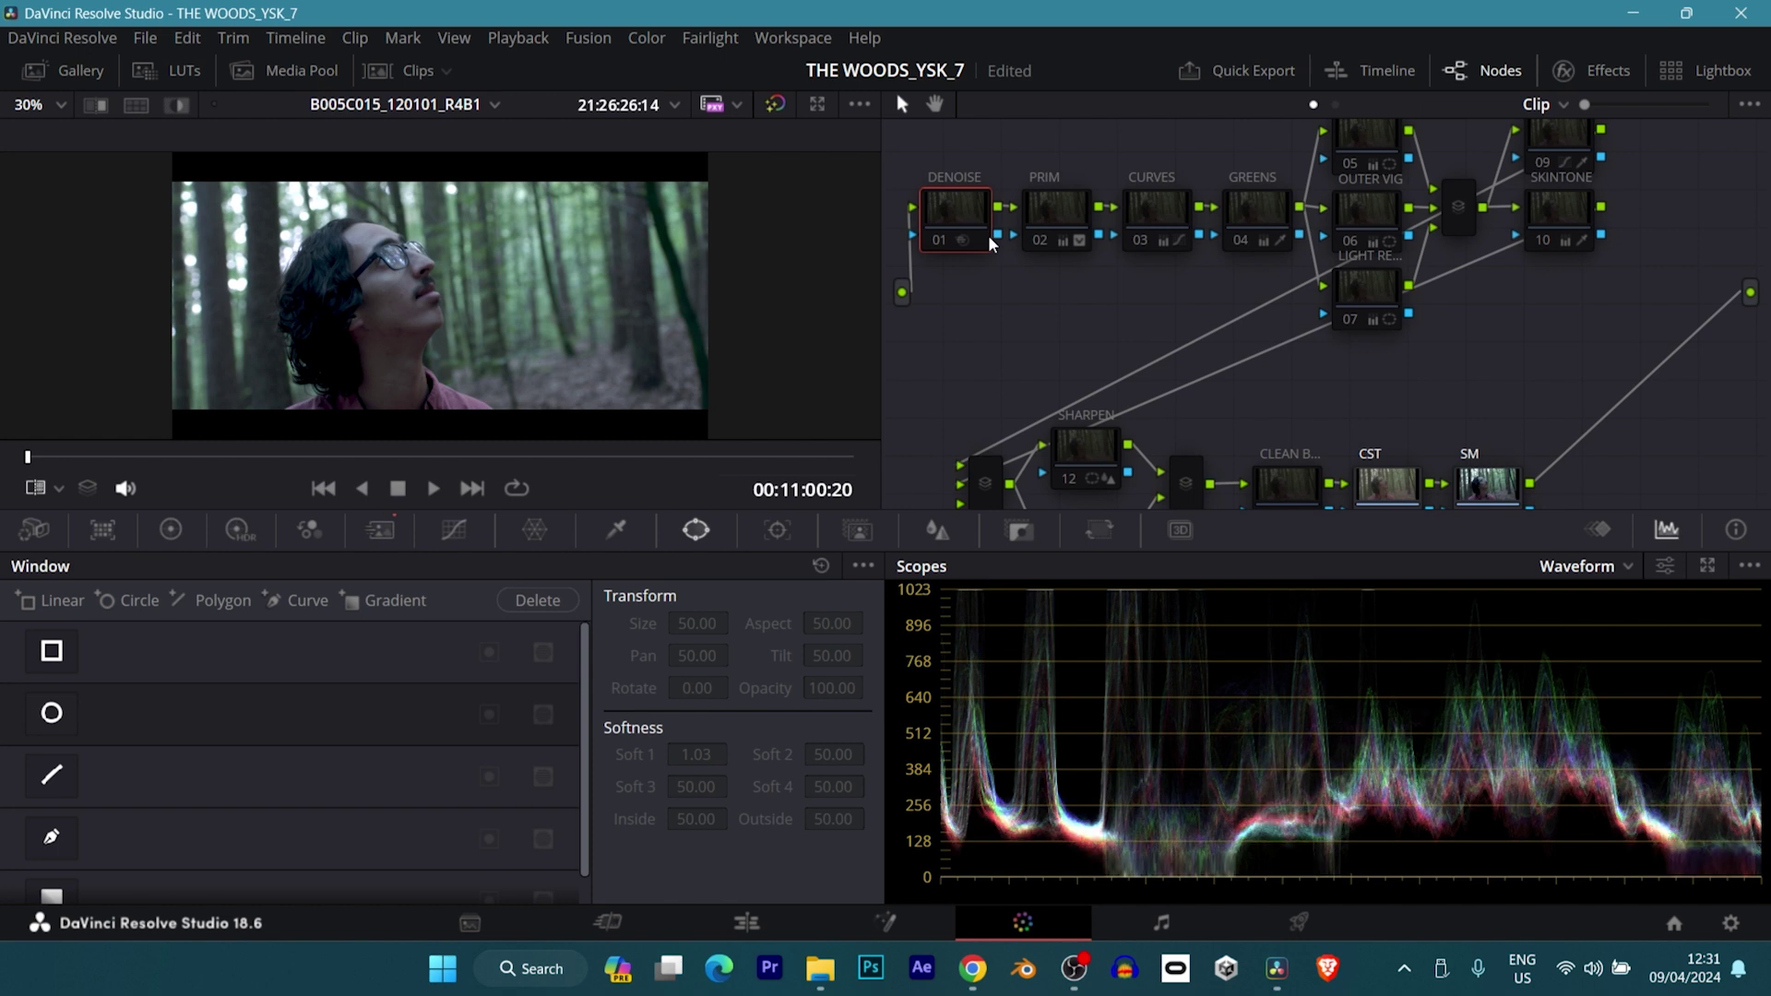
left_click(1064, 204)
- Re-enable the PRIM node, view its primary and HDR wheels, and briefly wipe against the reference
key("ctrl+d")
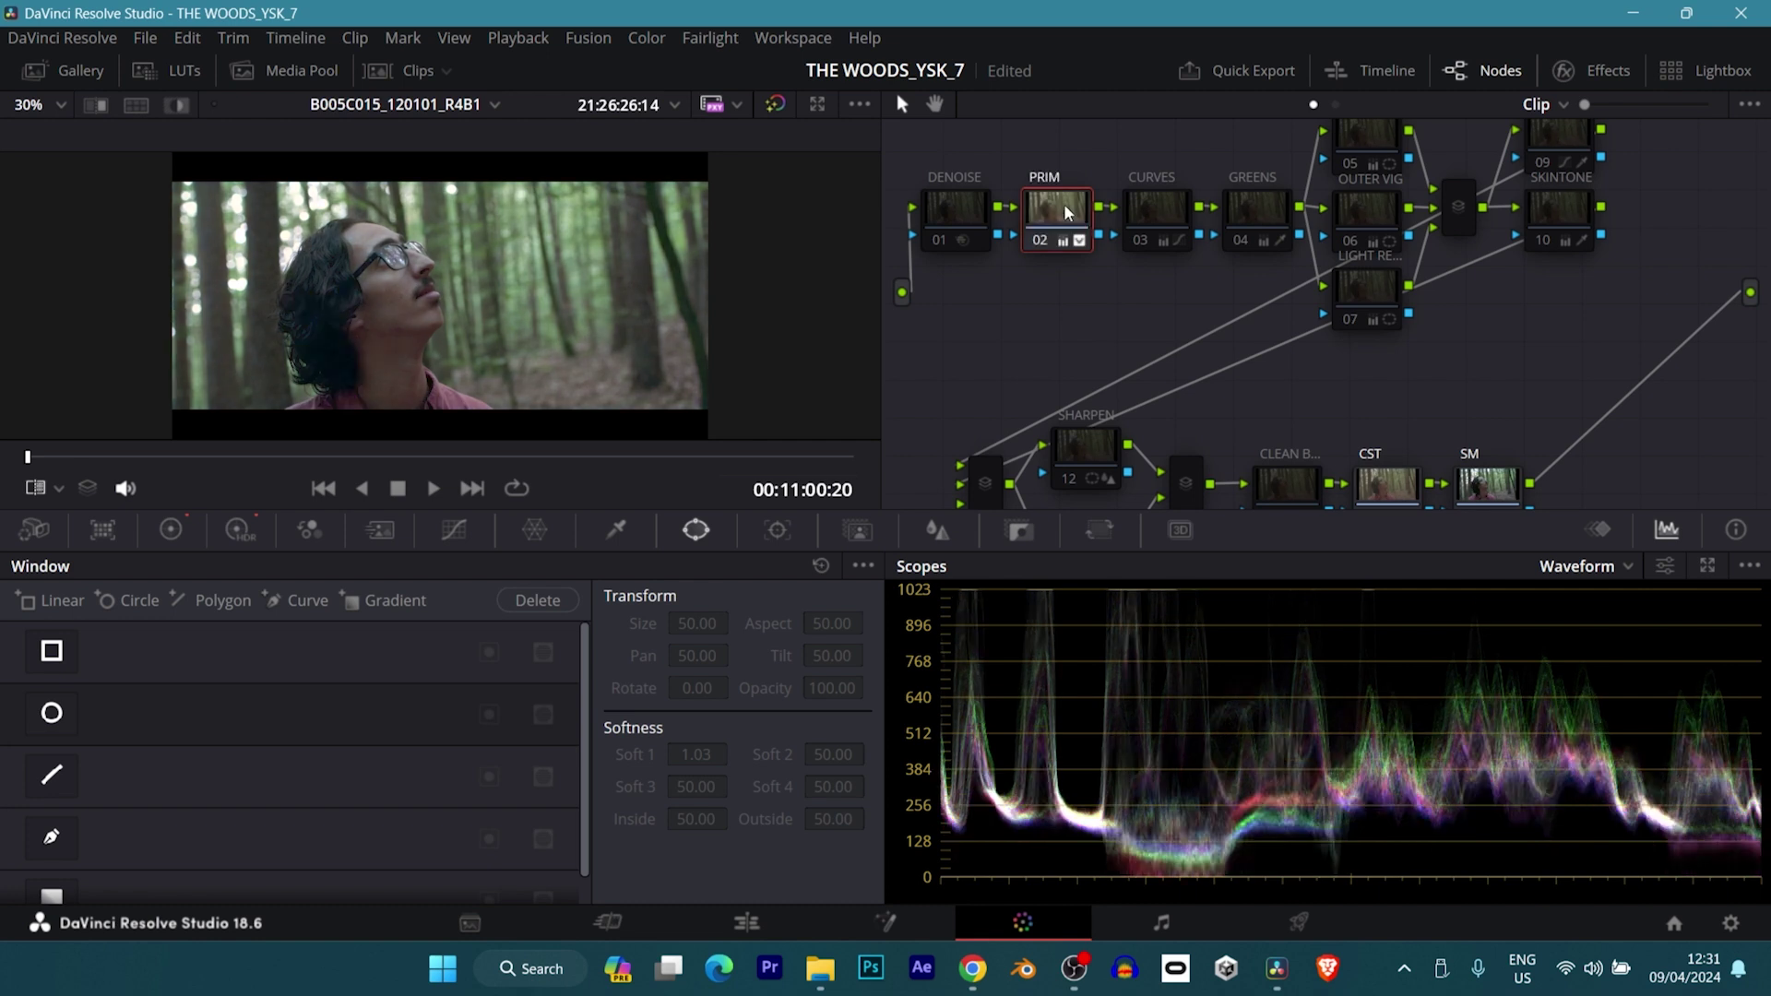
left_click(177, 518)
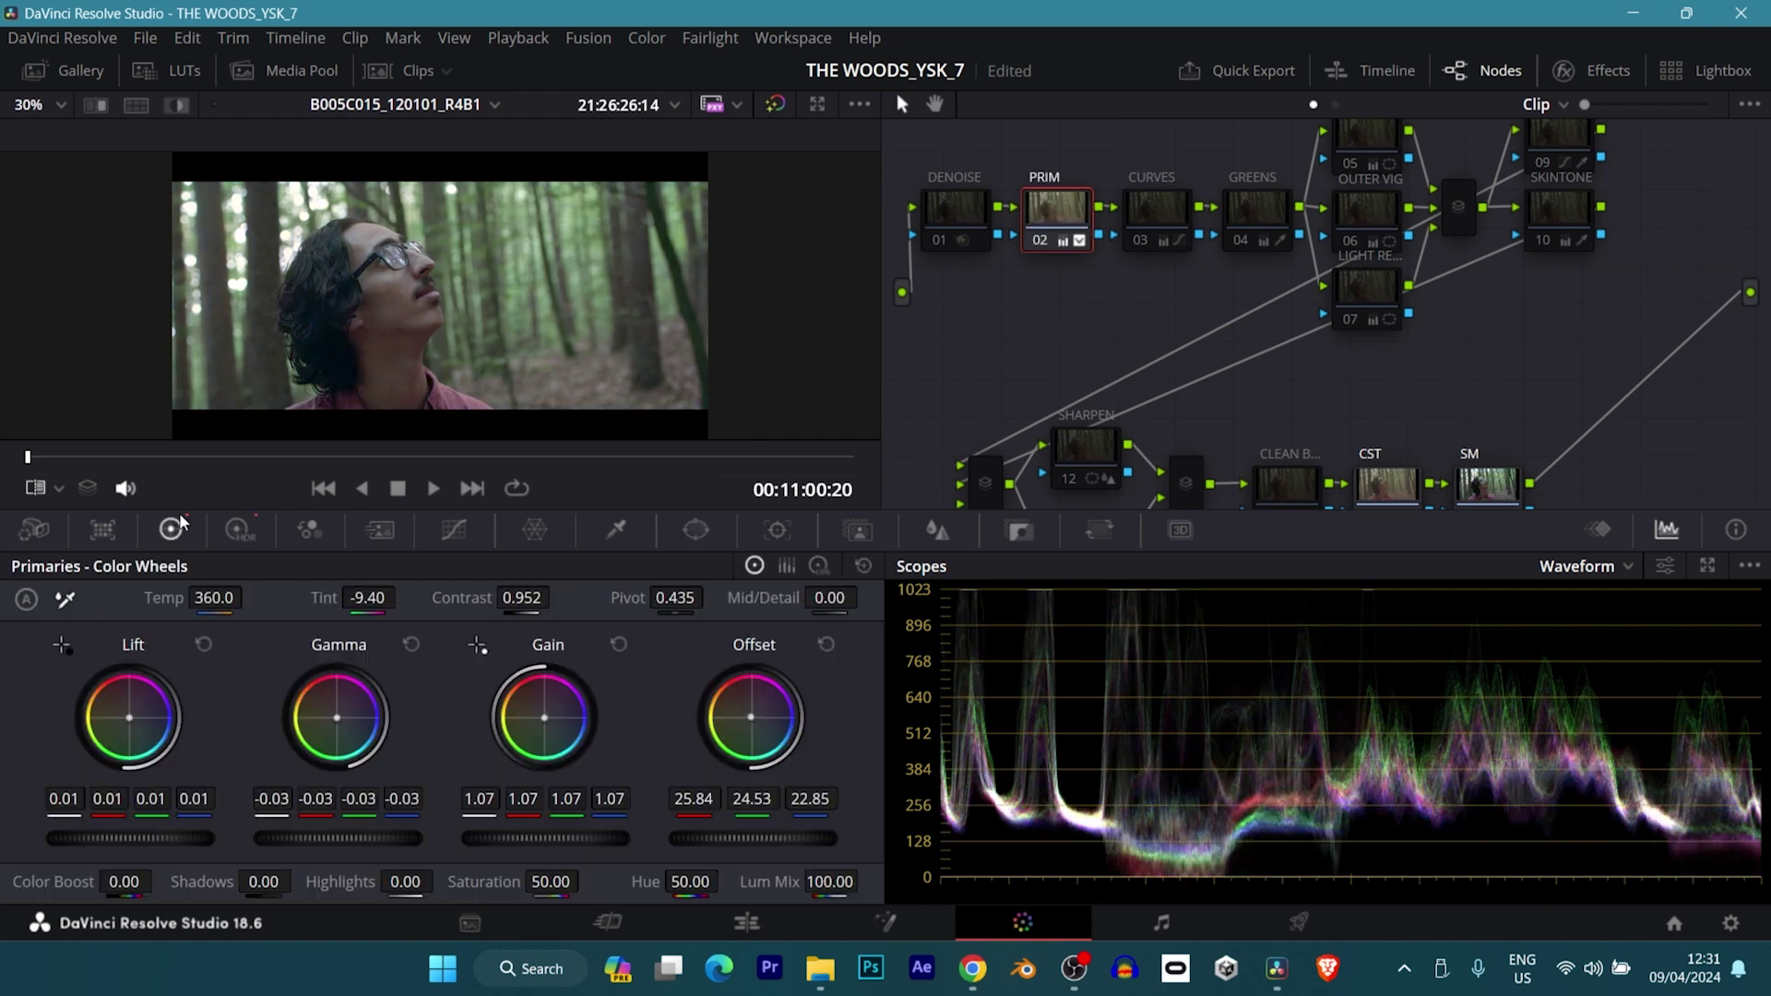
left_click(241, 541)
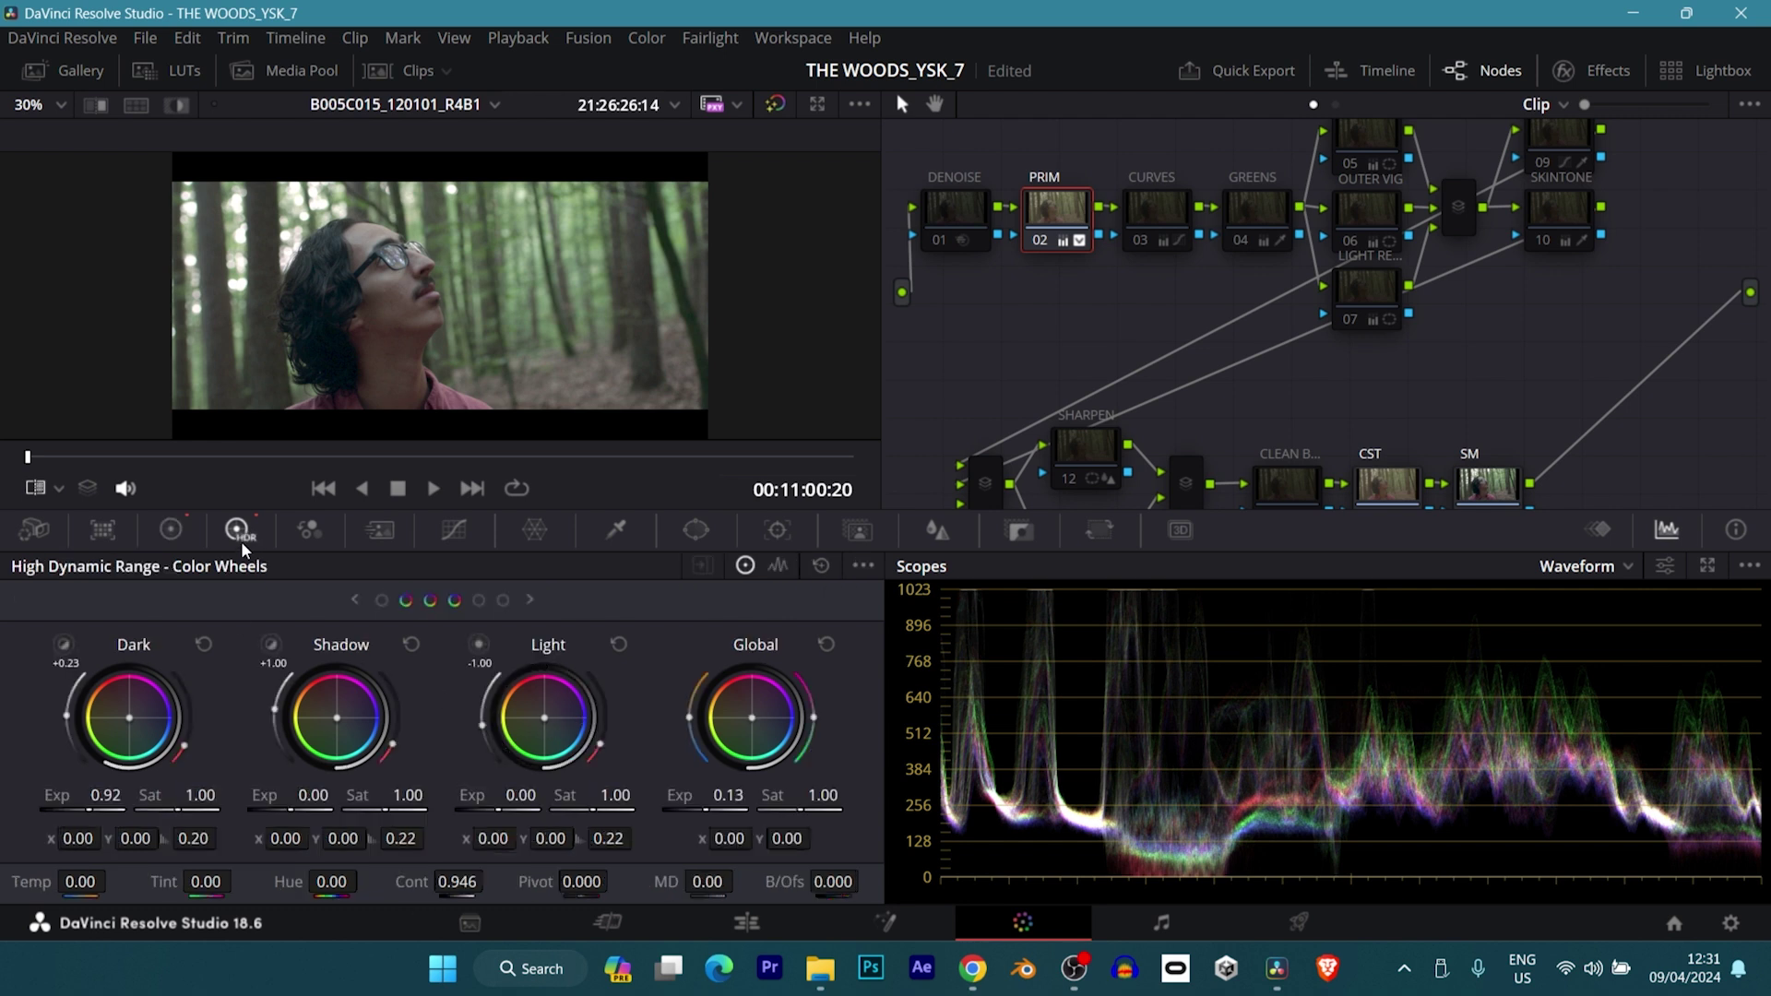
key("ctrl+d")
key("ctrl+d")
left_click(181, 531)
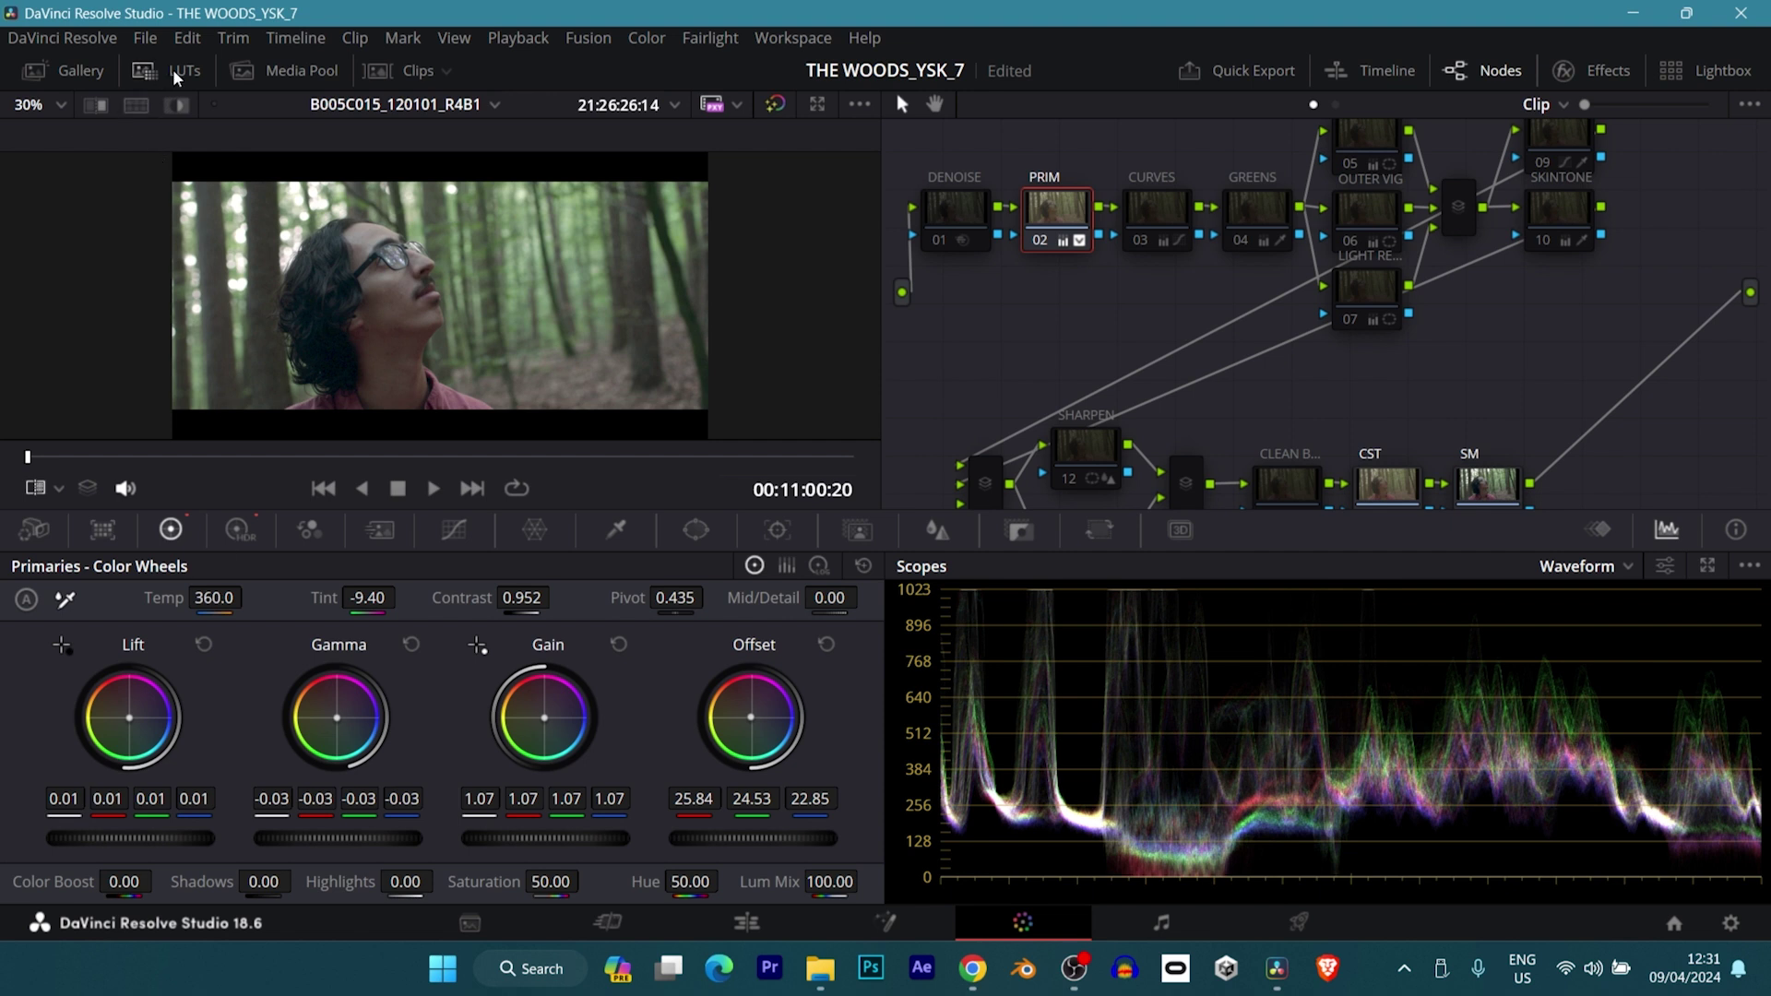
left_click(96, 105)
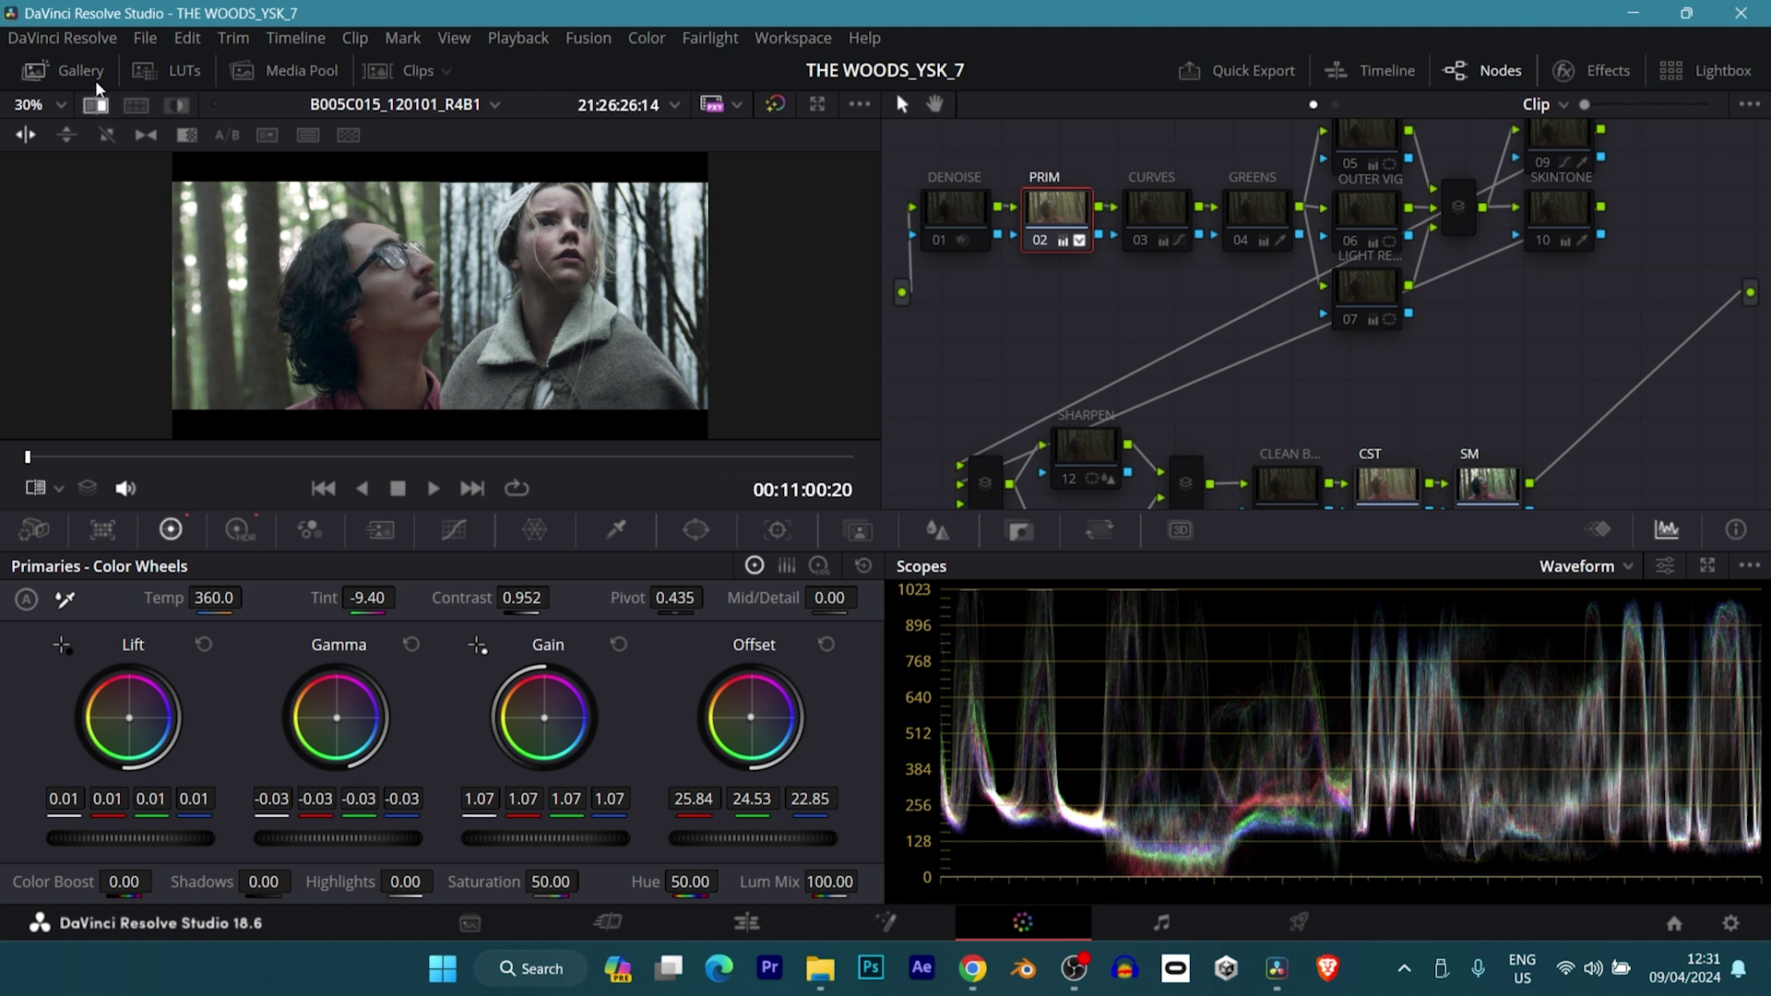
left_click(97, 105)
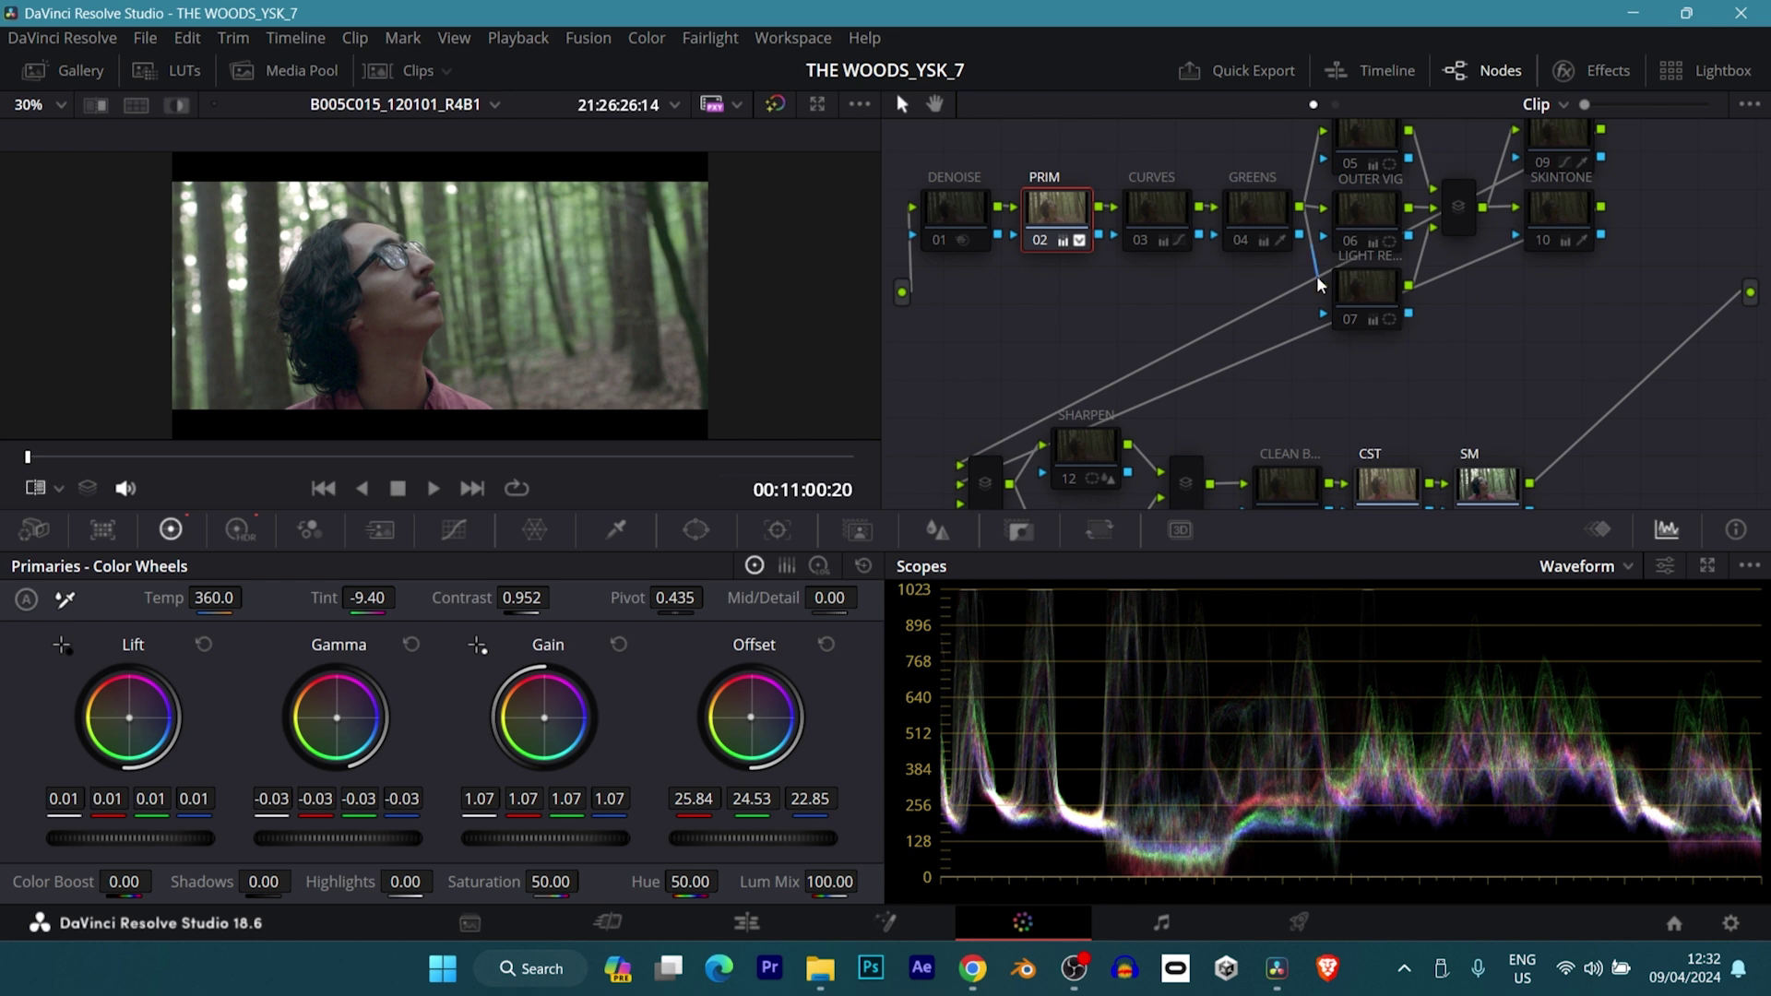
- Open the HDR wheels and check Color Space in their options menu
left_click(238, 528)
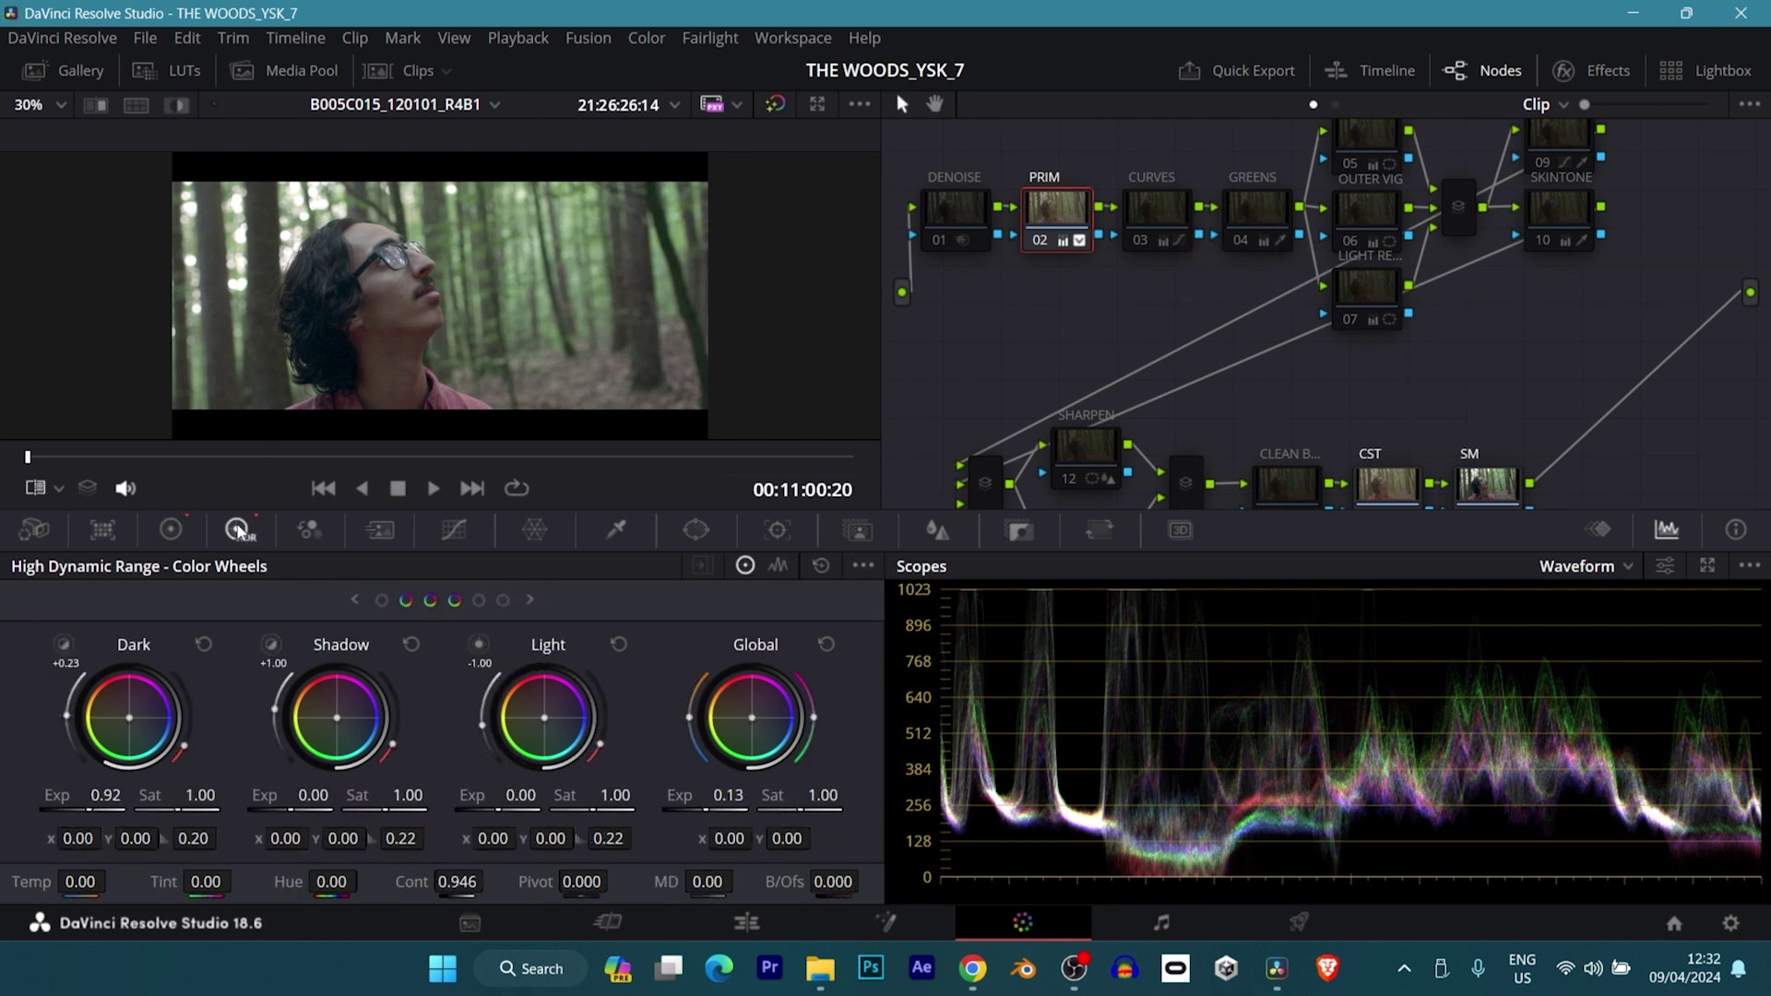
left_click(864, 565)
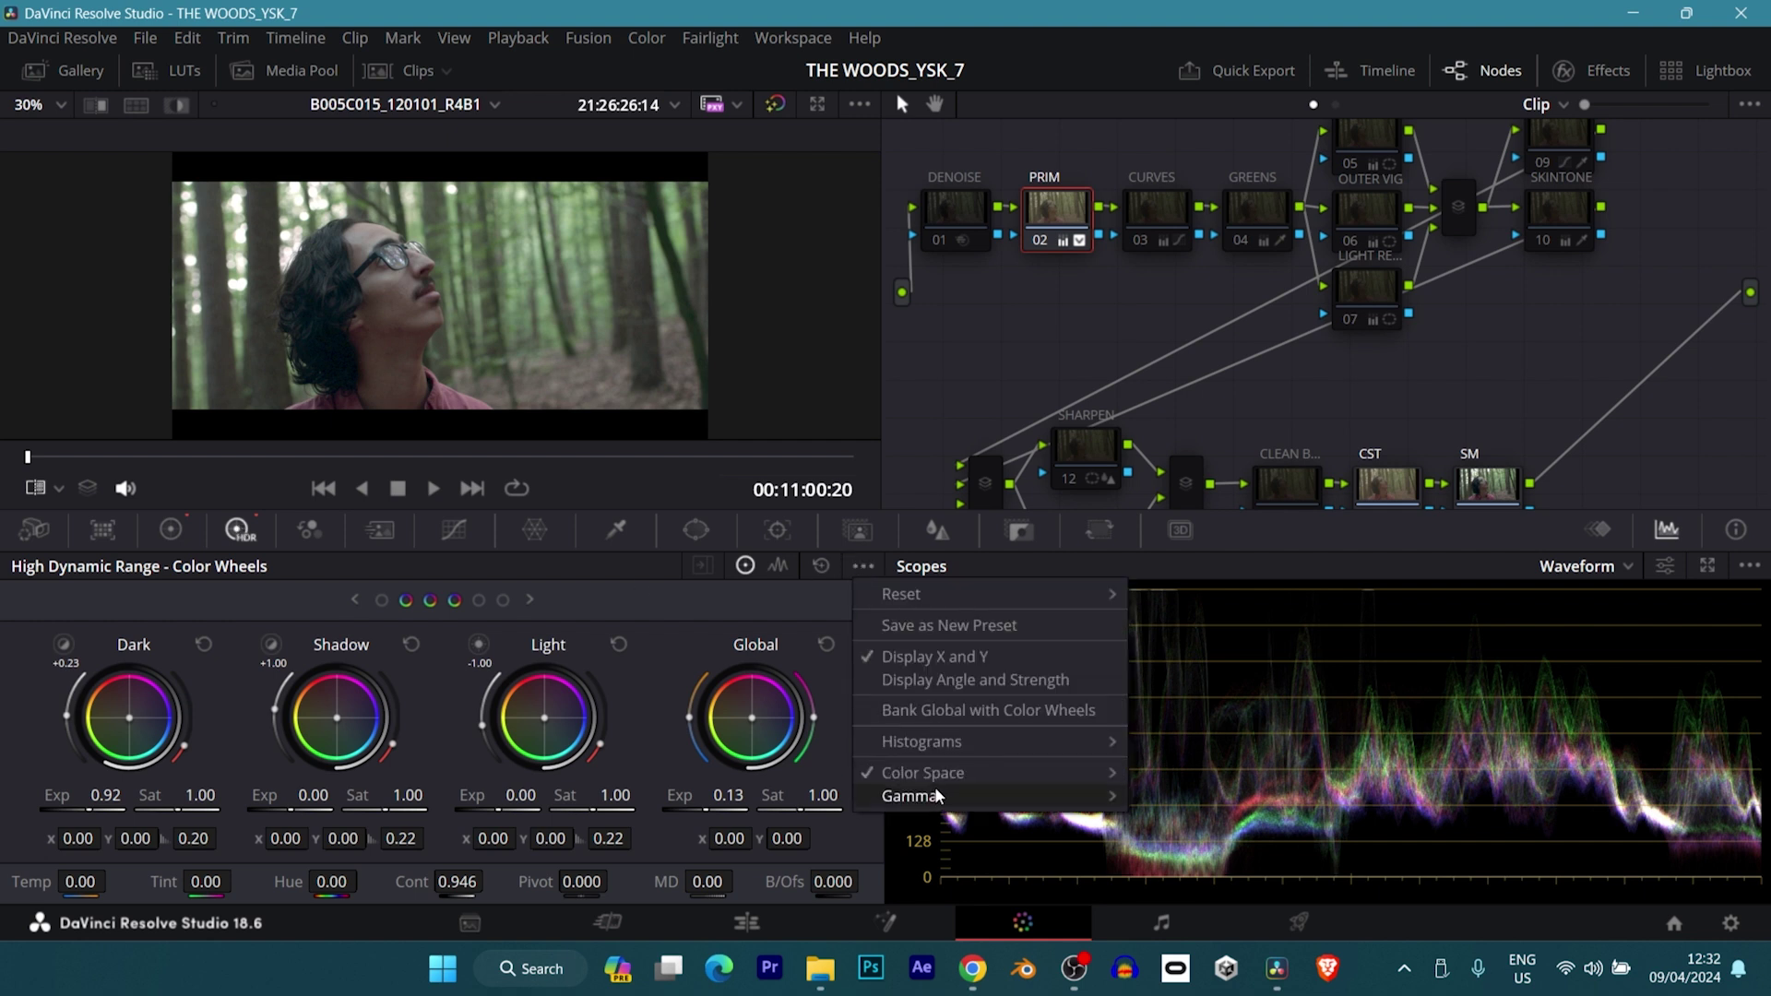
mouse_move(937, 777)
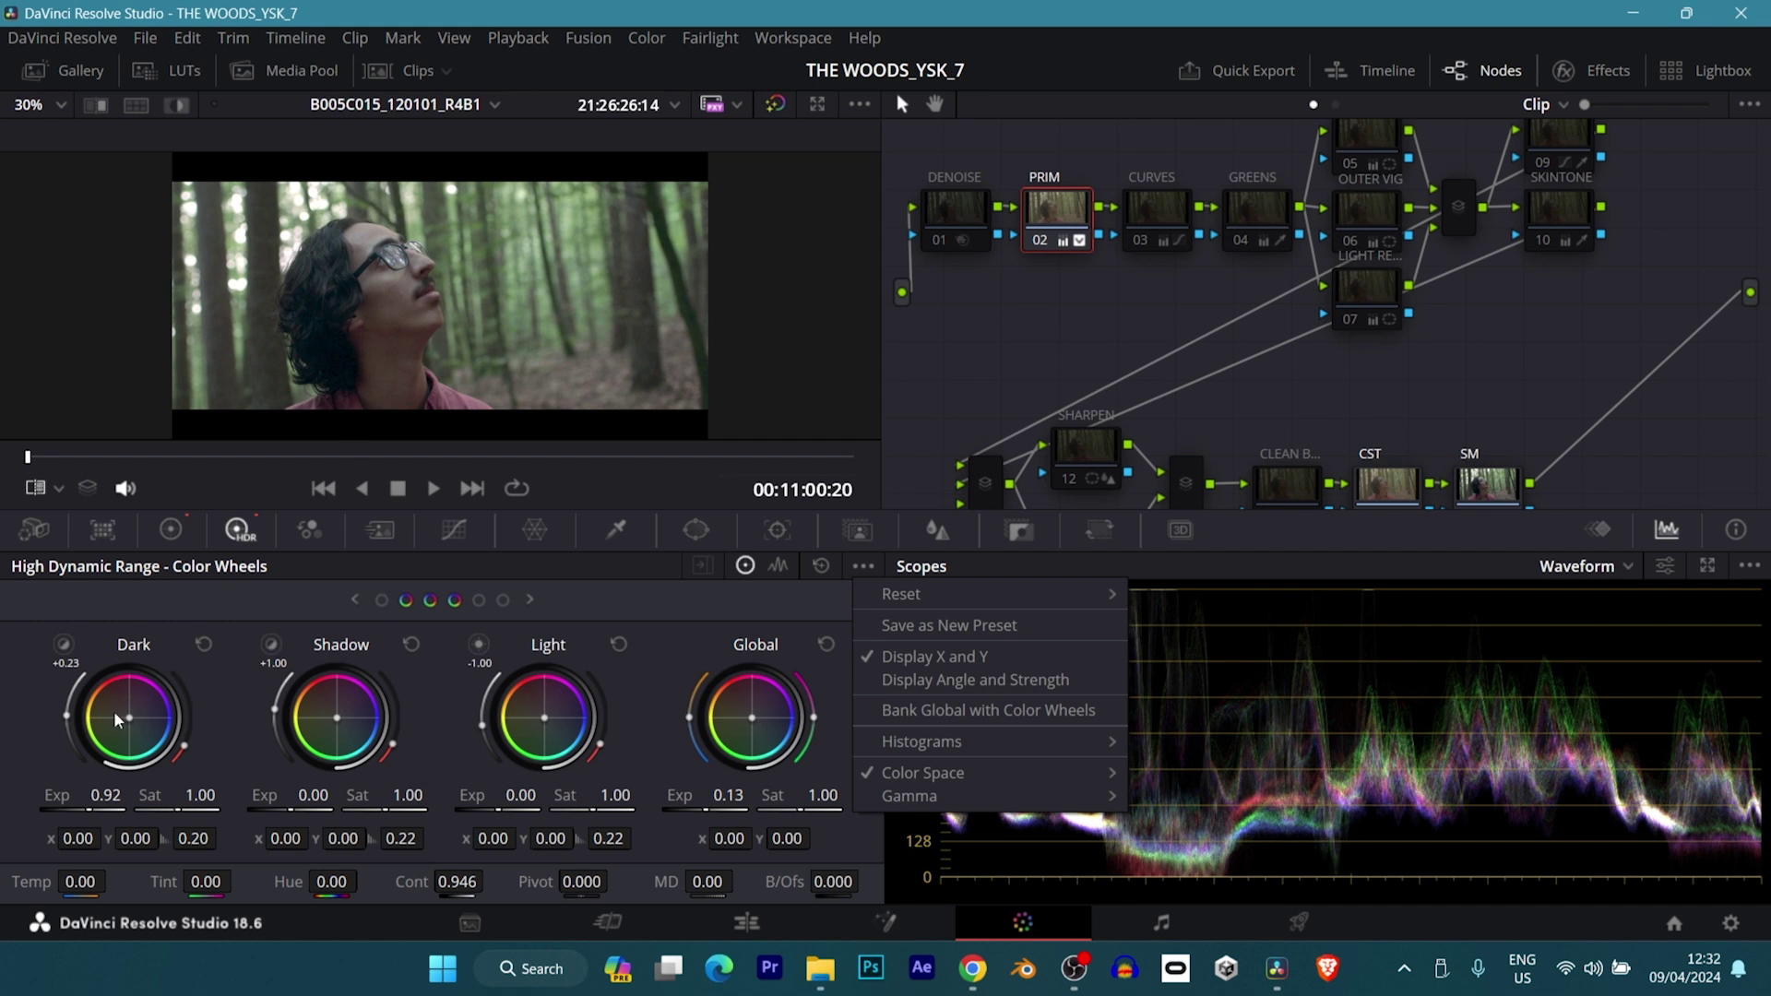
left_click(162, 541)
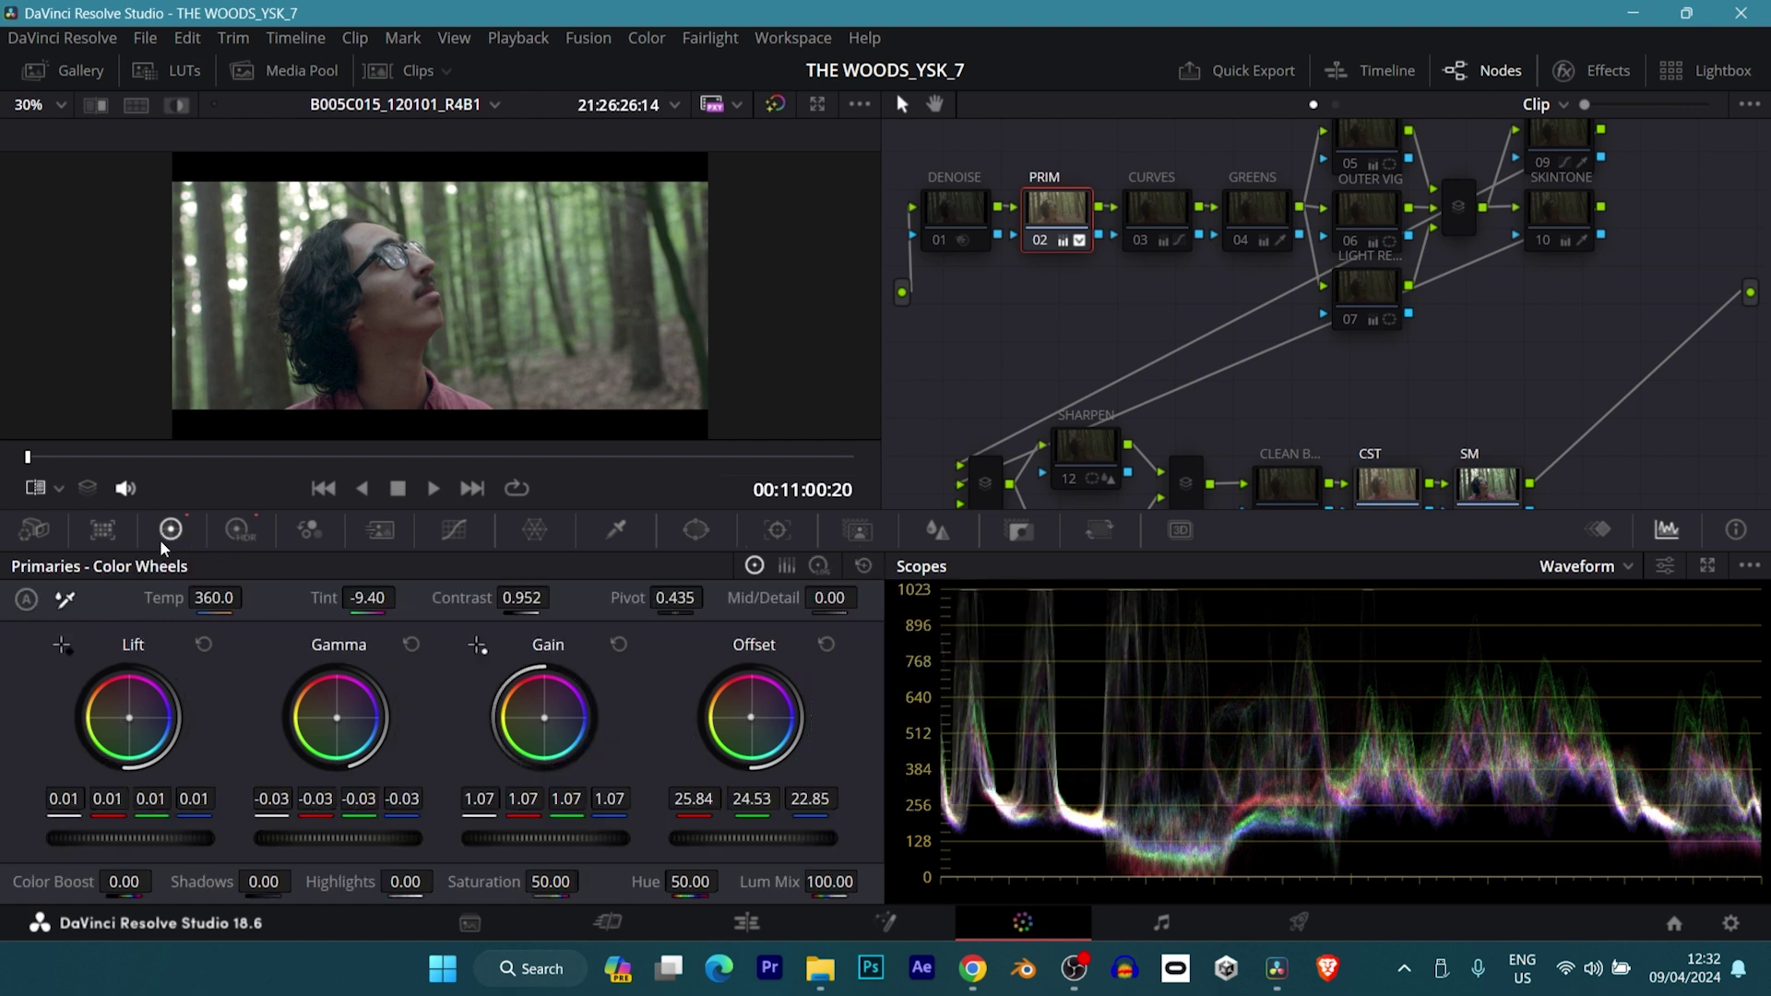
- Lower the HDR Dark zone exposure, then bring it back to 0.92
left_click(236, 529)
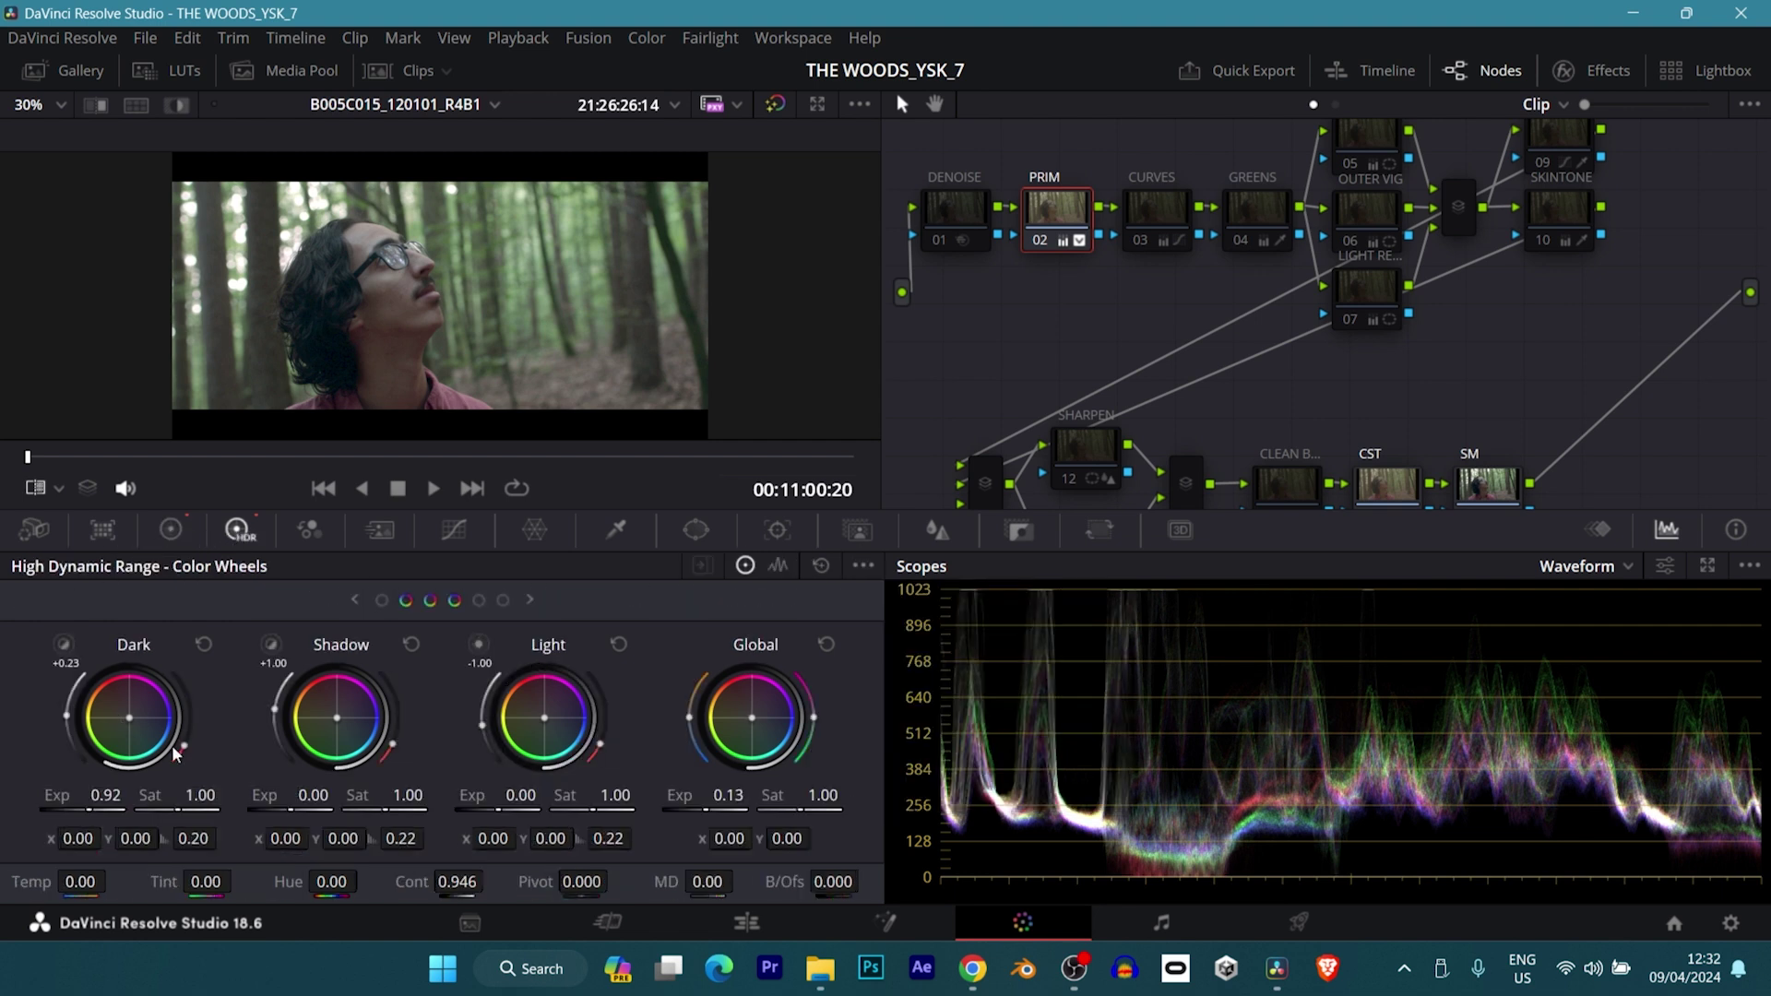
mouse_move(106, 794)
left_mouse_down()
mouse_move(69, 794)
mouse_move(166, 794)
mouse_move(60, 795)
mouse_move(94, 804)
left_mouse_up()
left_click_drag(94, 805, 99, 805)
- Select the CURVES node and show its Custom curve to reveal the gentle S-shaped contrast
left_click(1135, 212)
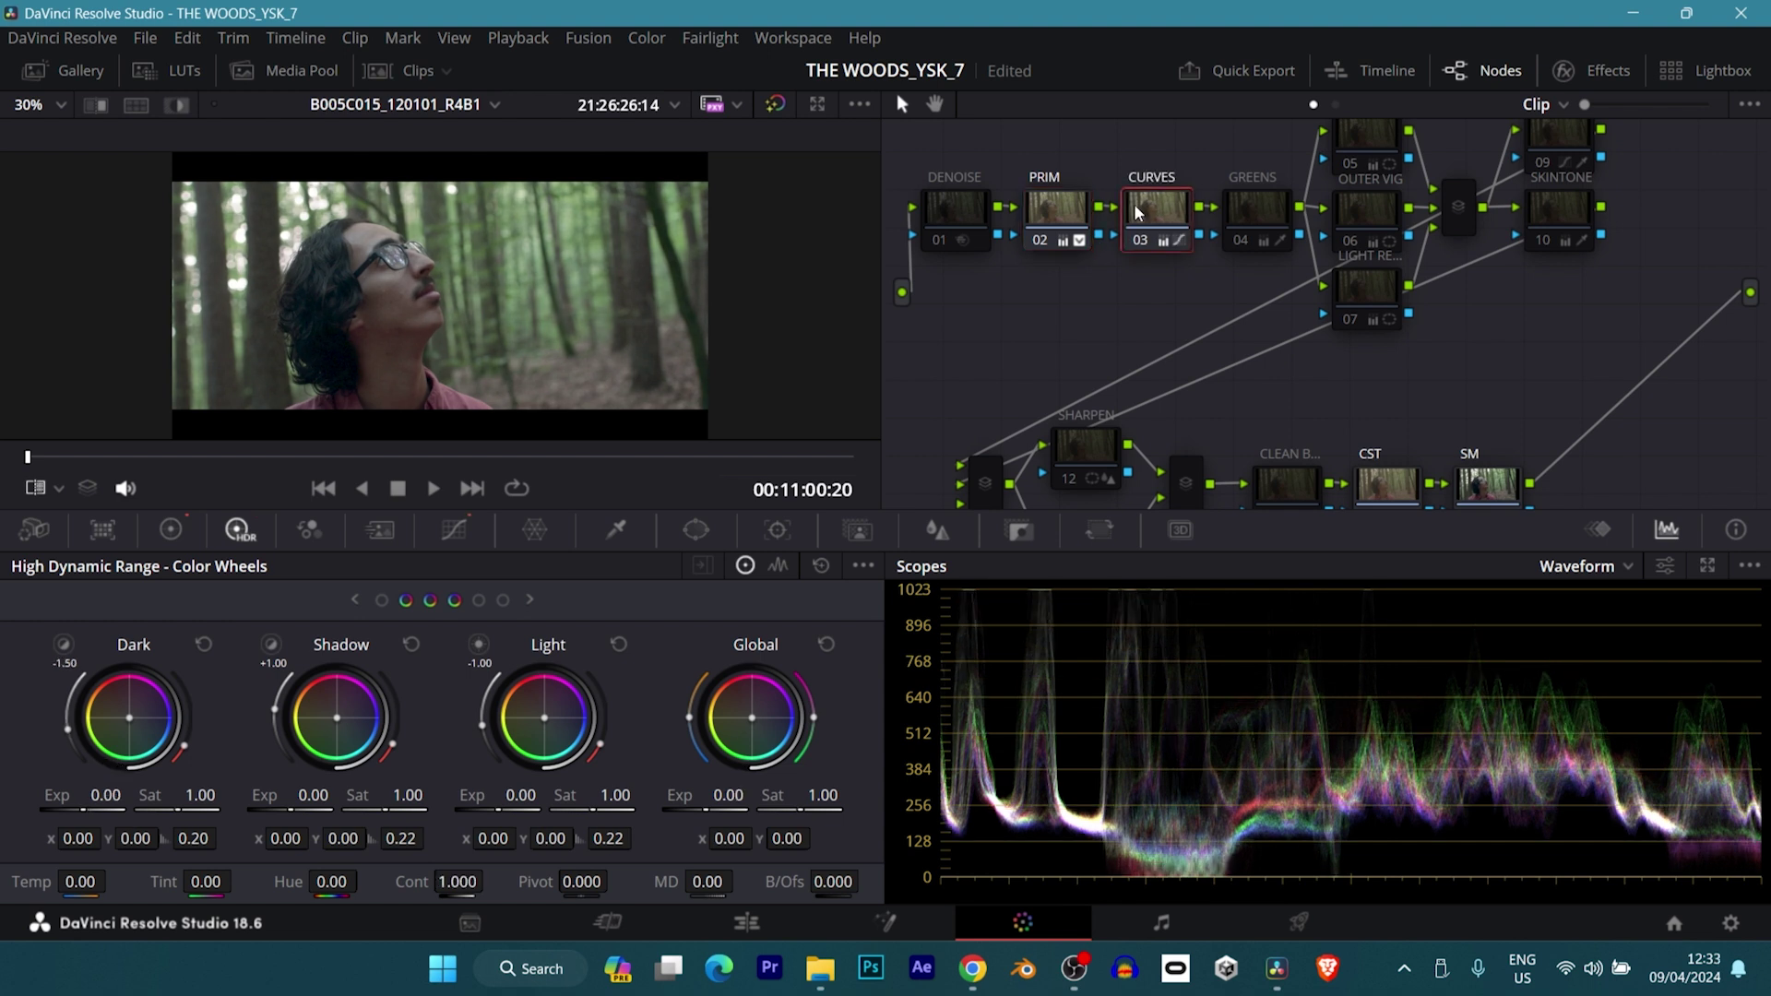
left_click(452, 529)
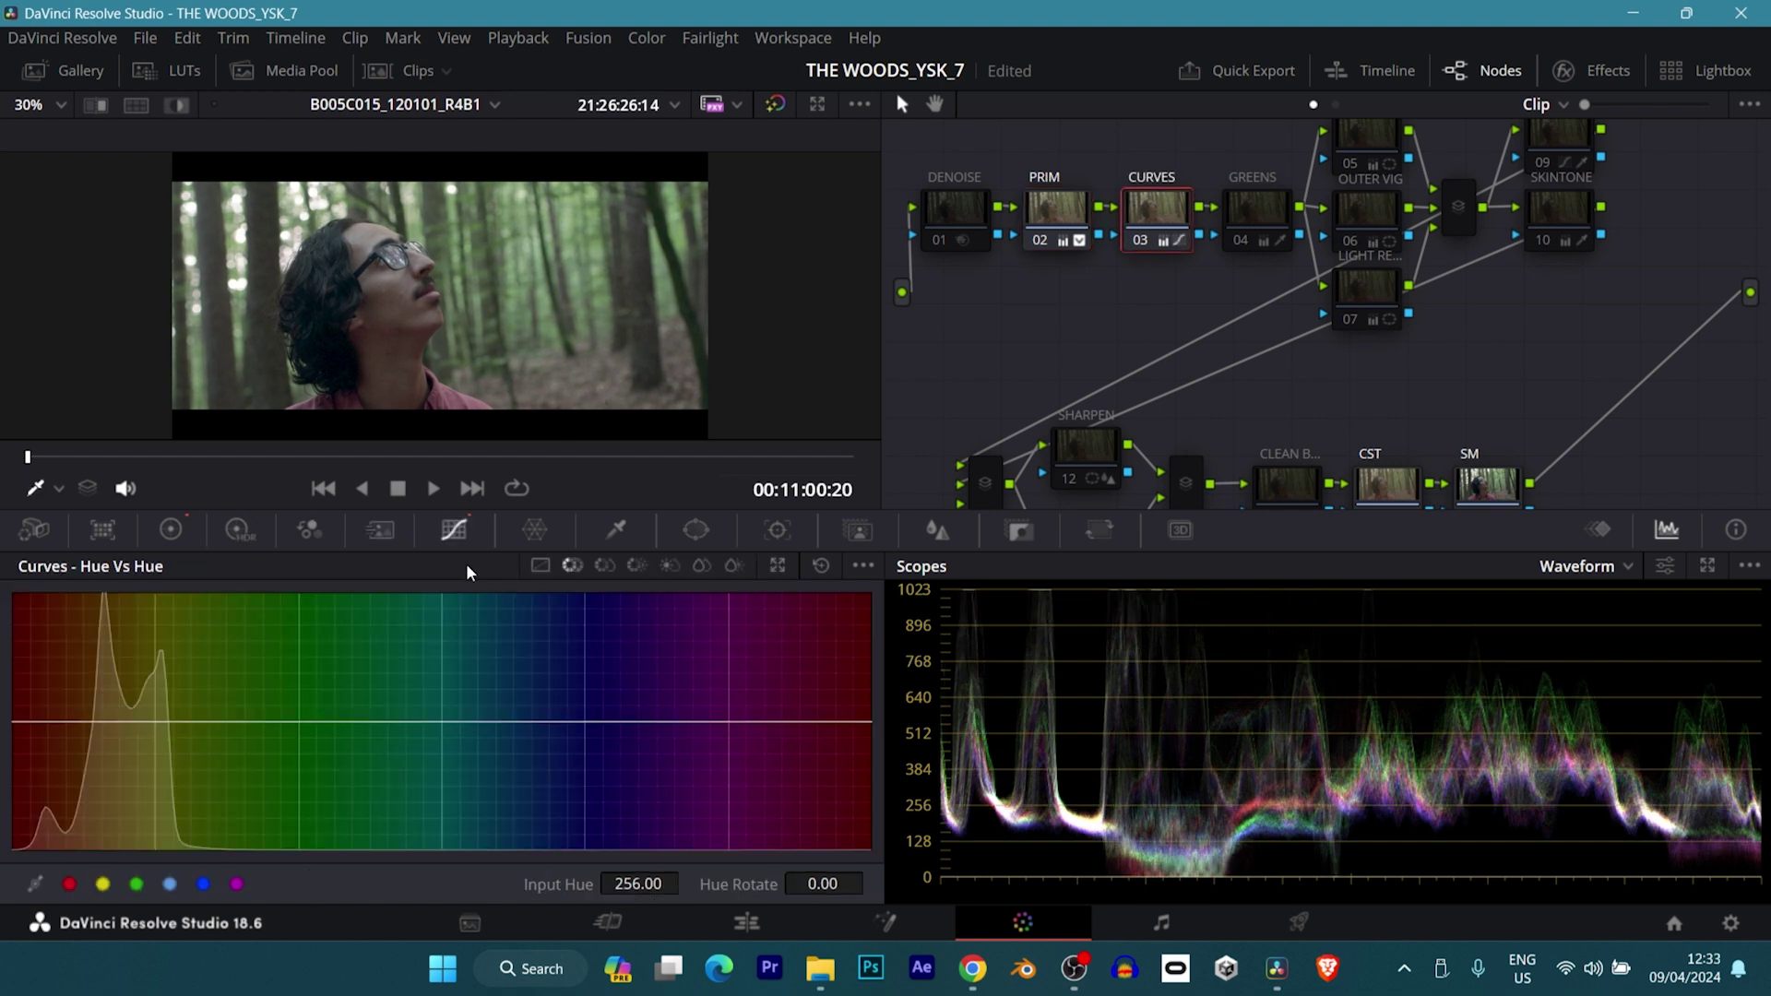
left_click(538, 565)
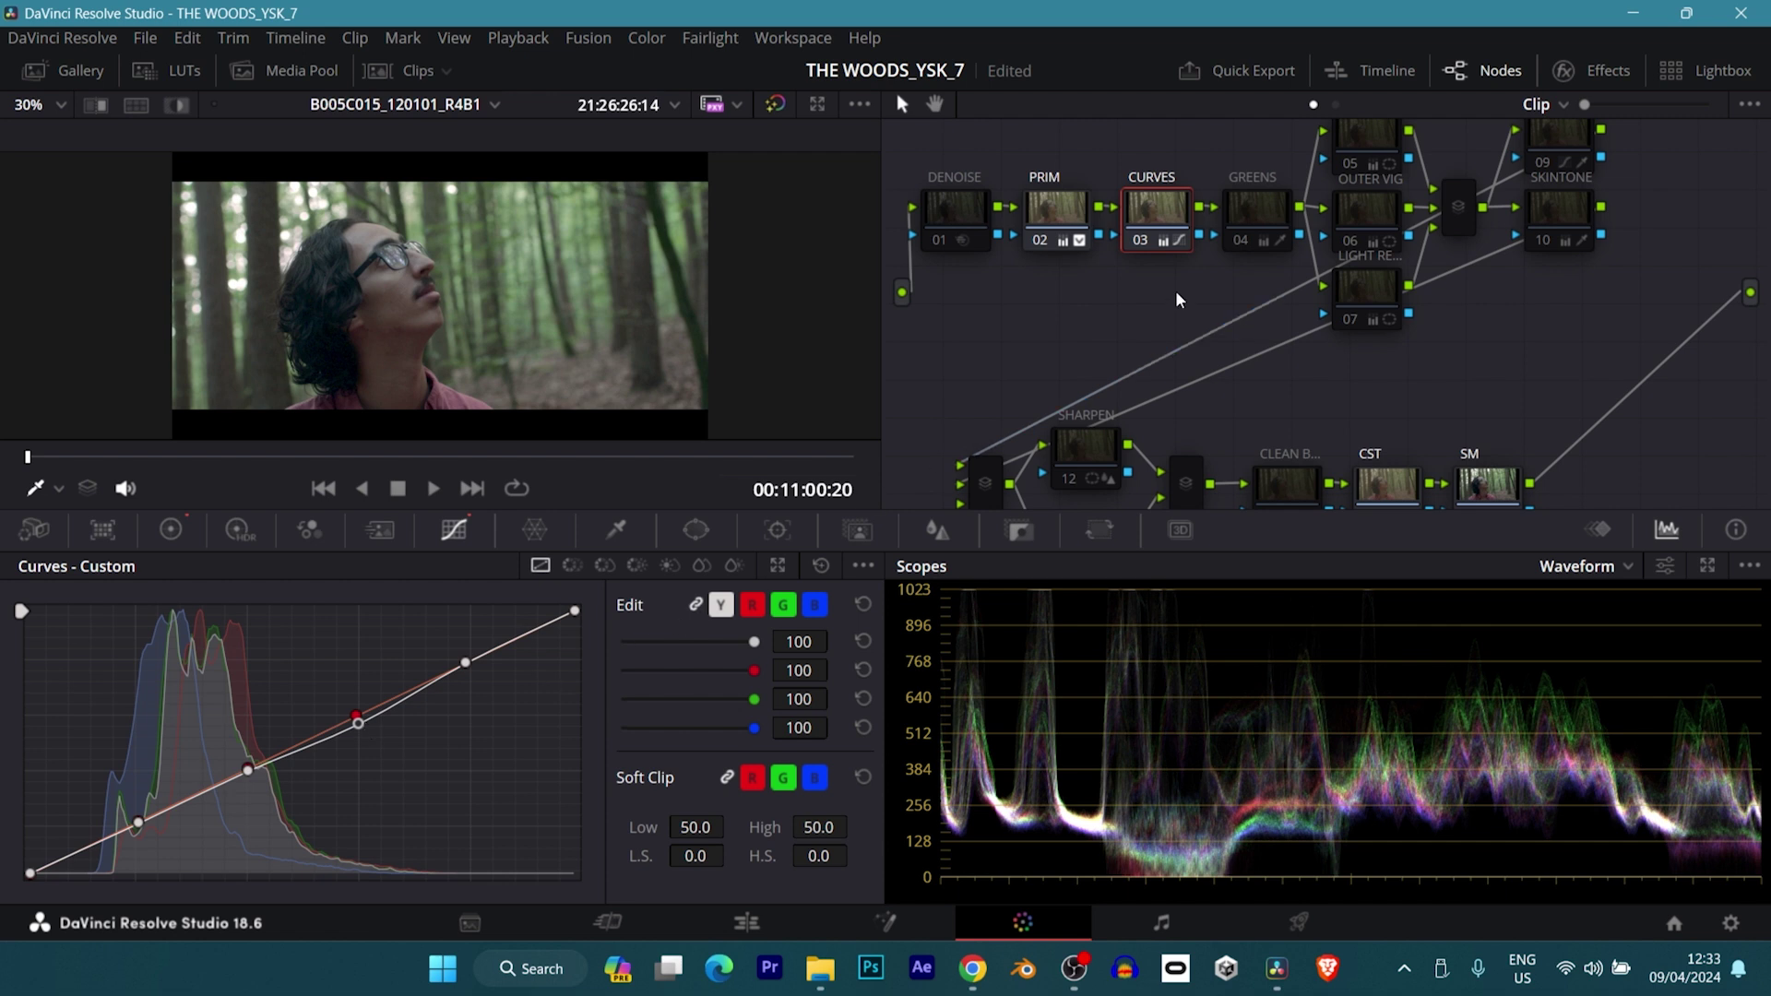
- Select node 04 GREENS and enable it with Ctrl+D
left_click(1226, 202)
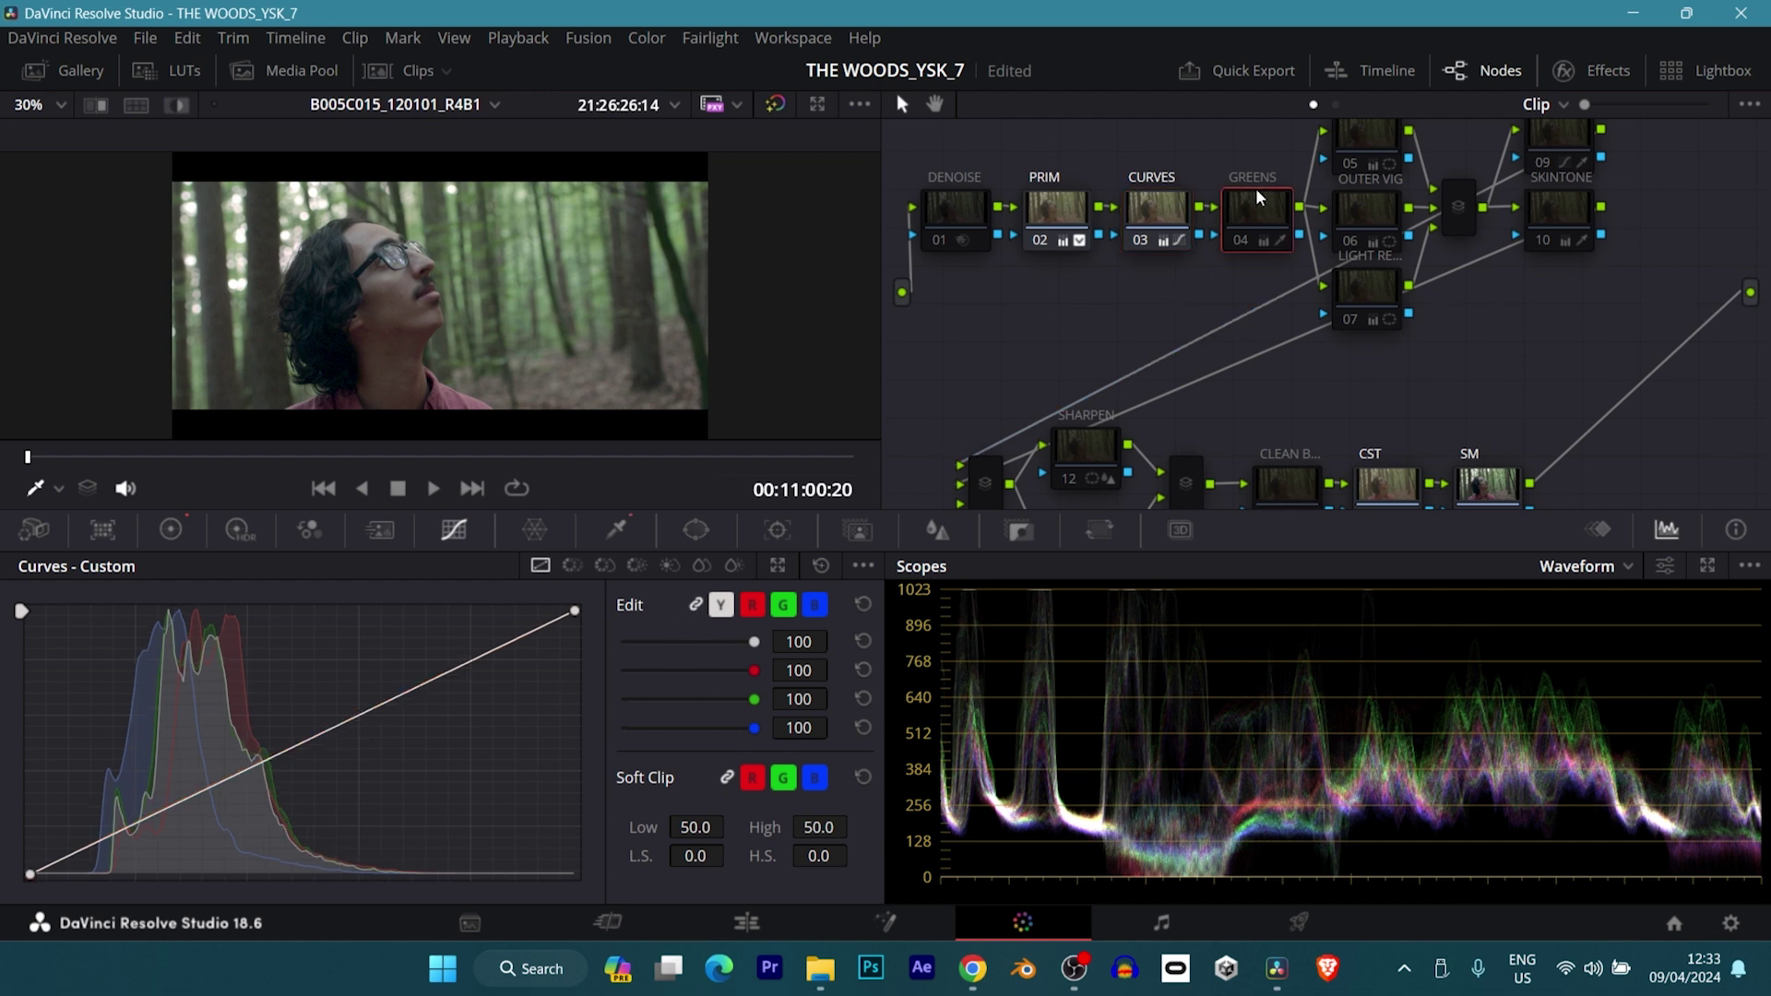
mouse_move(1256, 190)
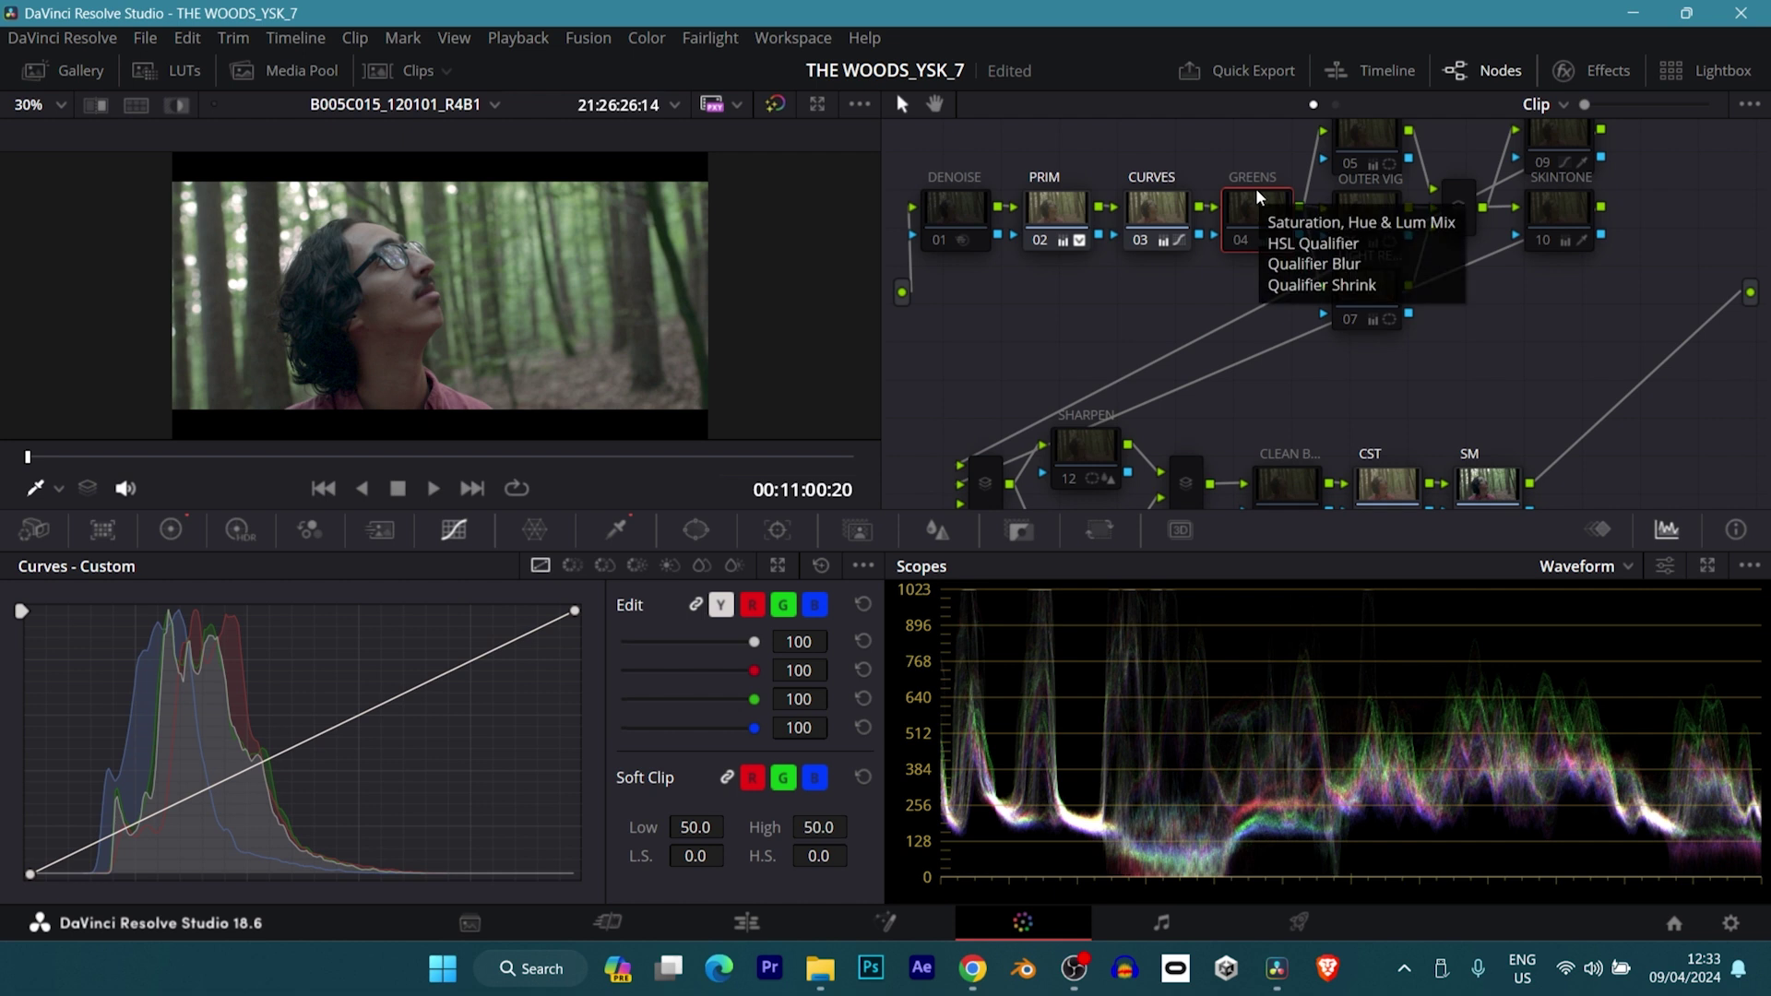
key("ctrl+d")
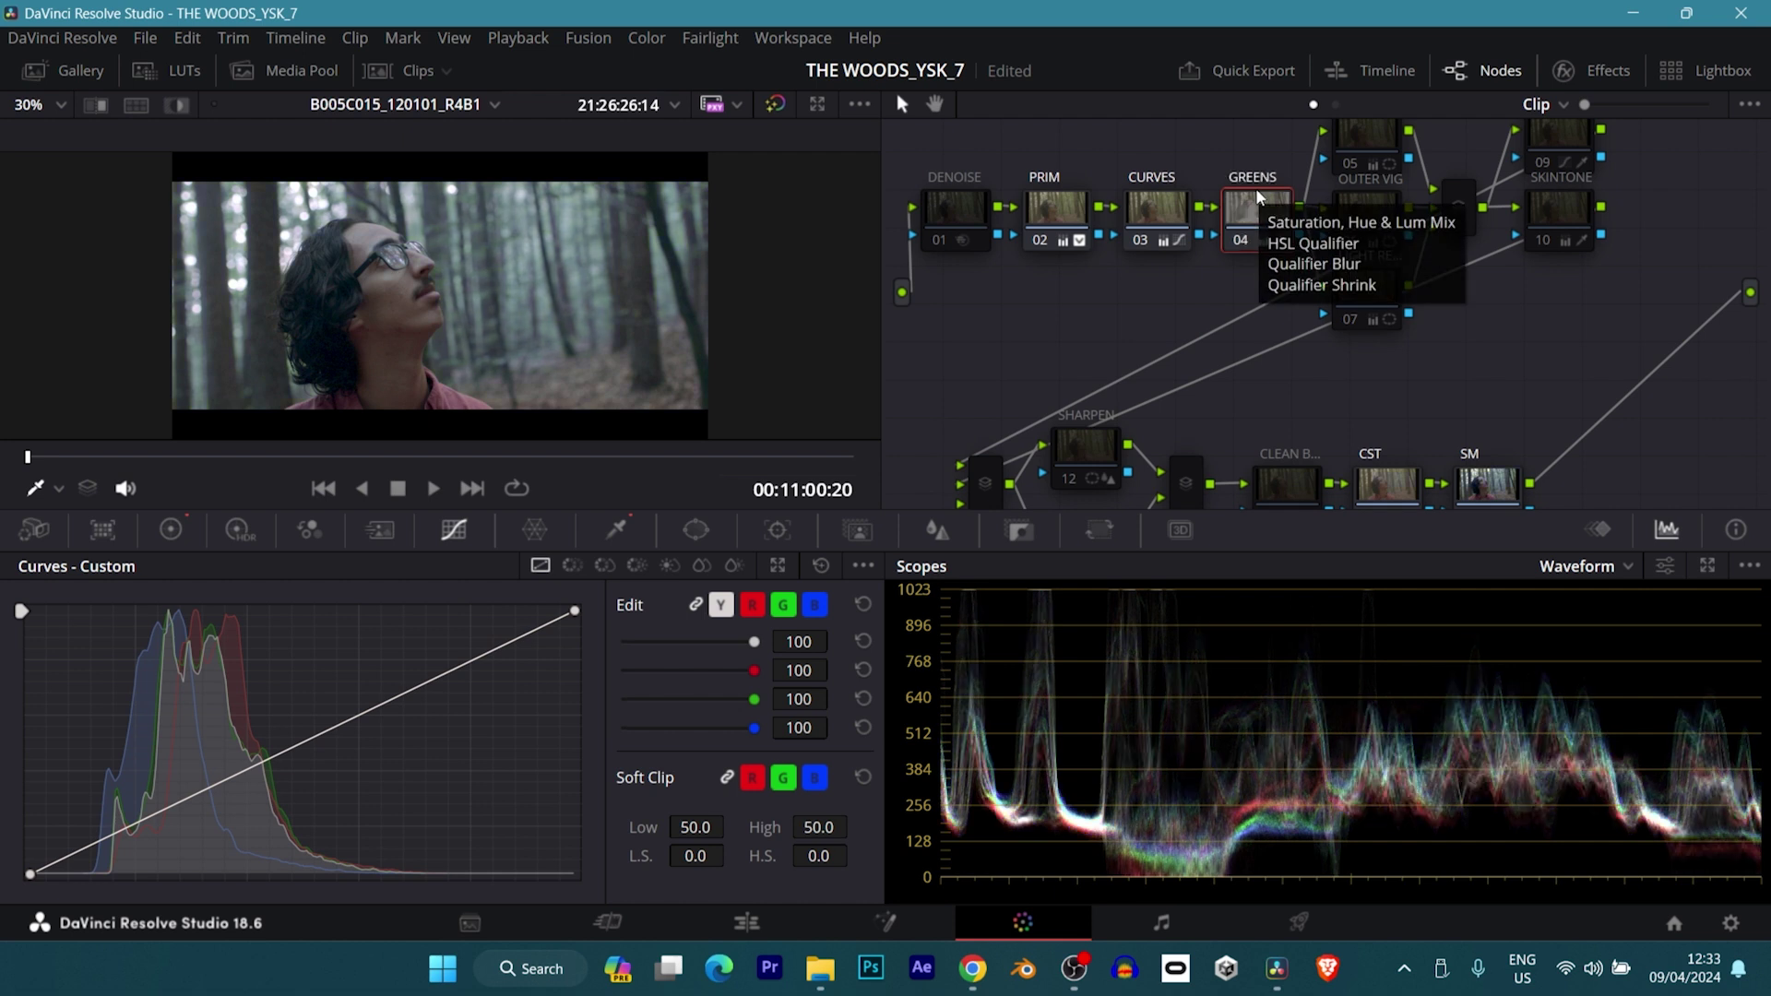
- Check the GREENS HSL qualifier's highlight matte, then view its primaries at Saturation 17
left_click(632, 522)
key("shift+h")
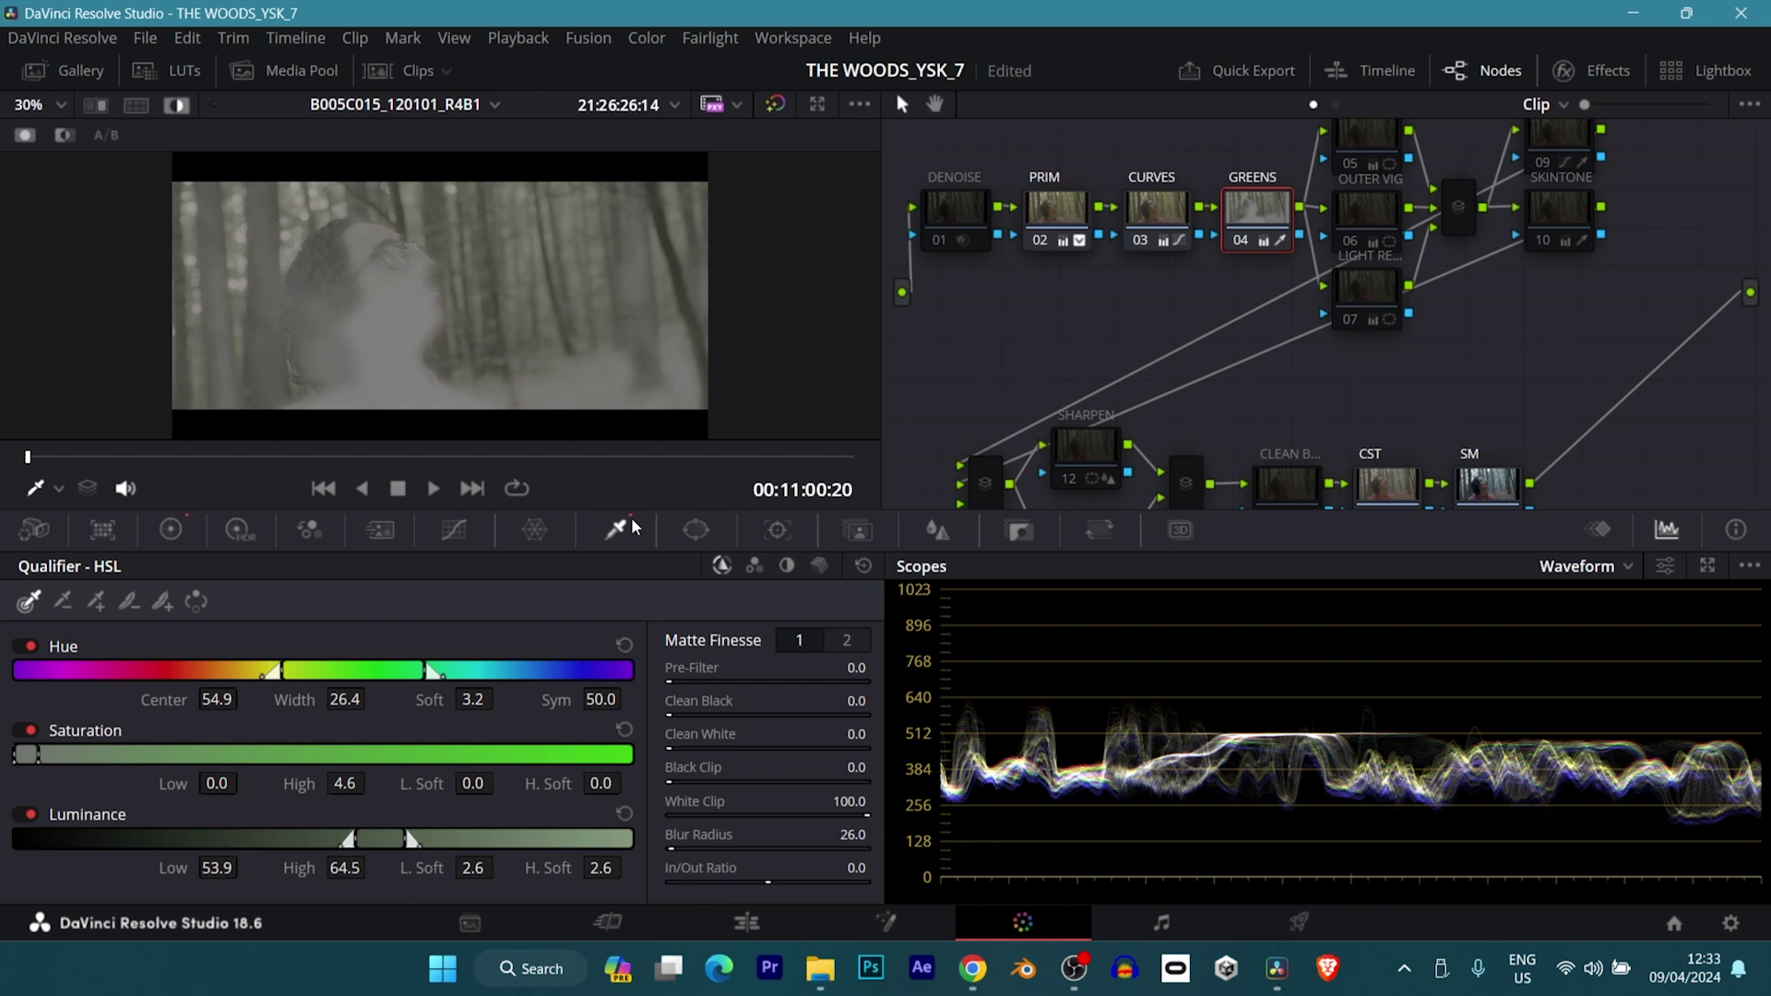
key("shift+h")
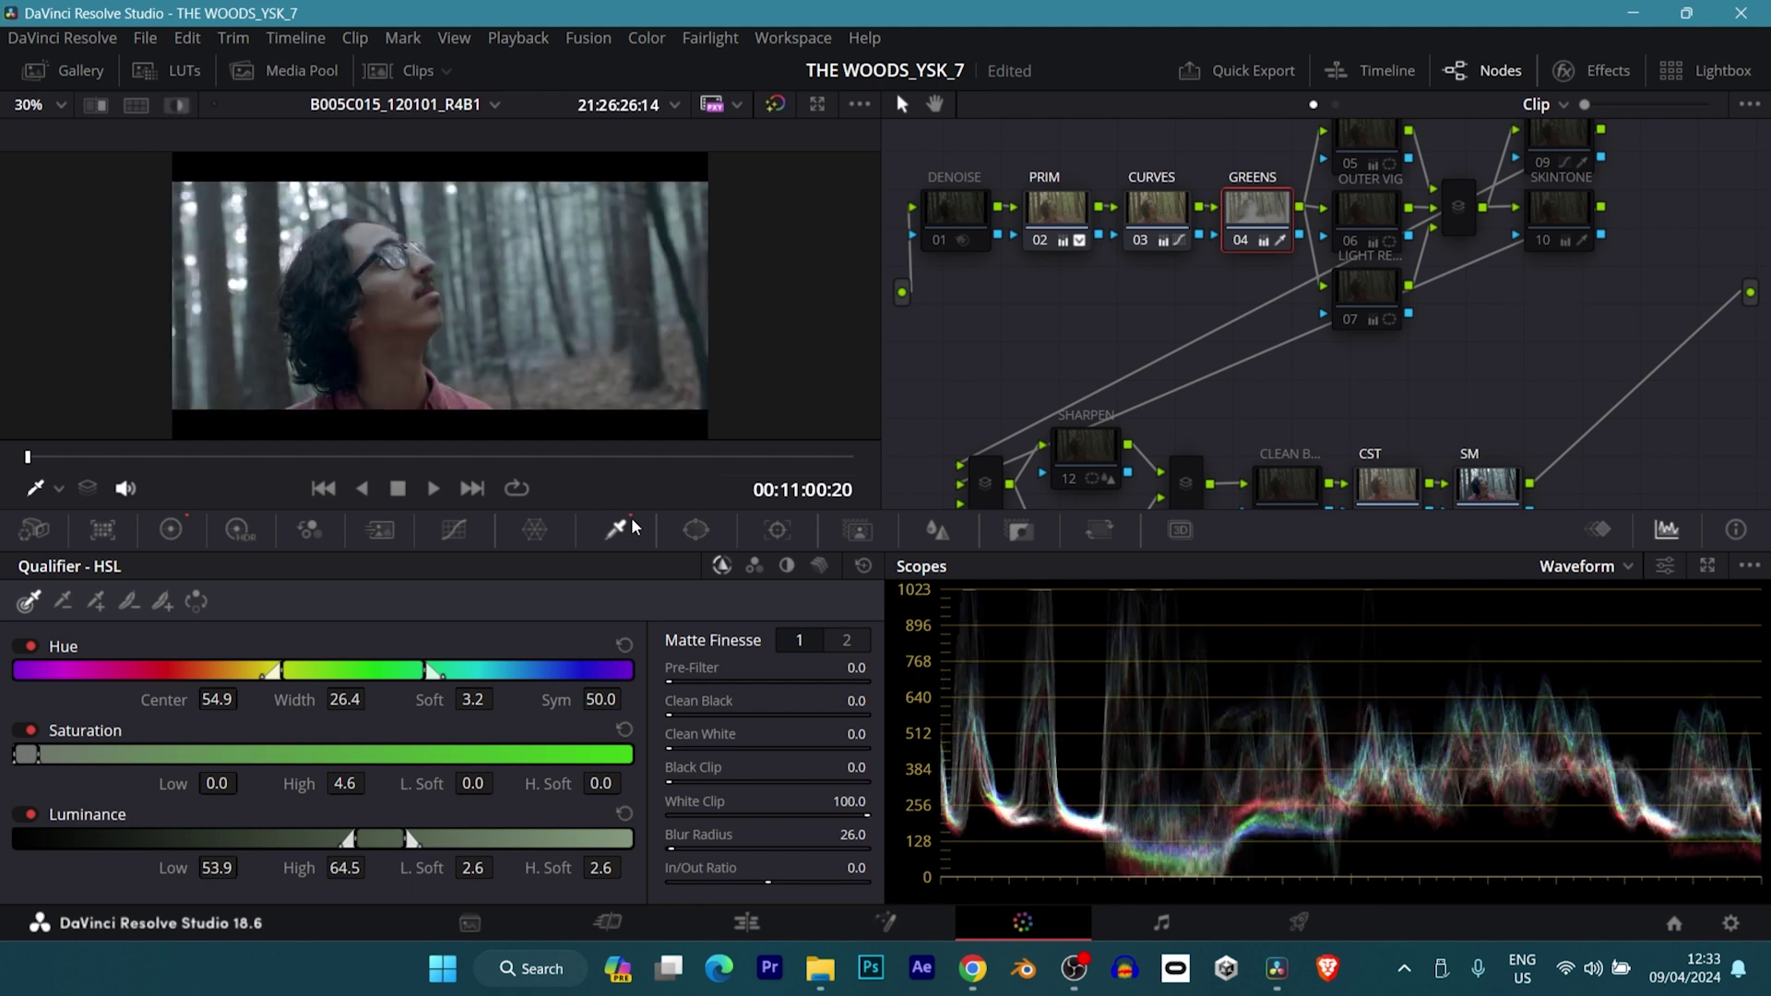
left_click(201, 528)
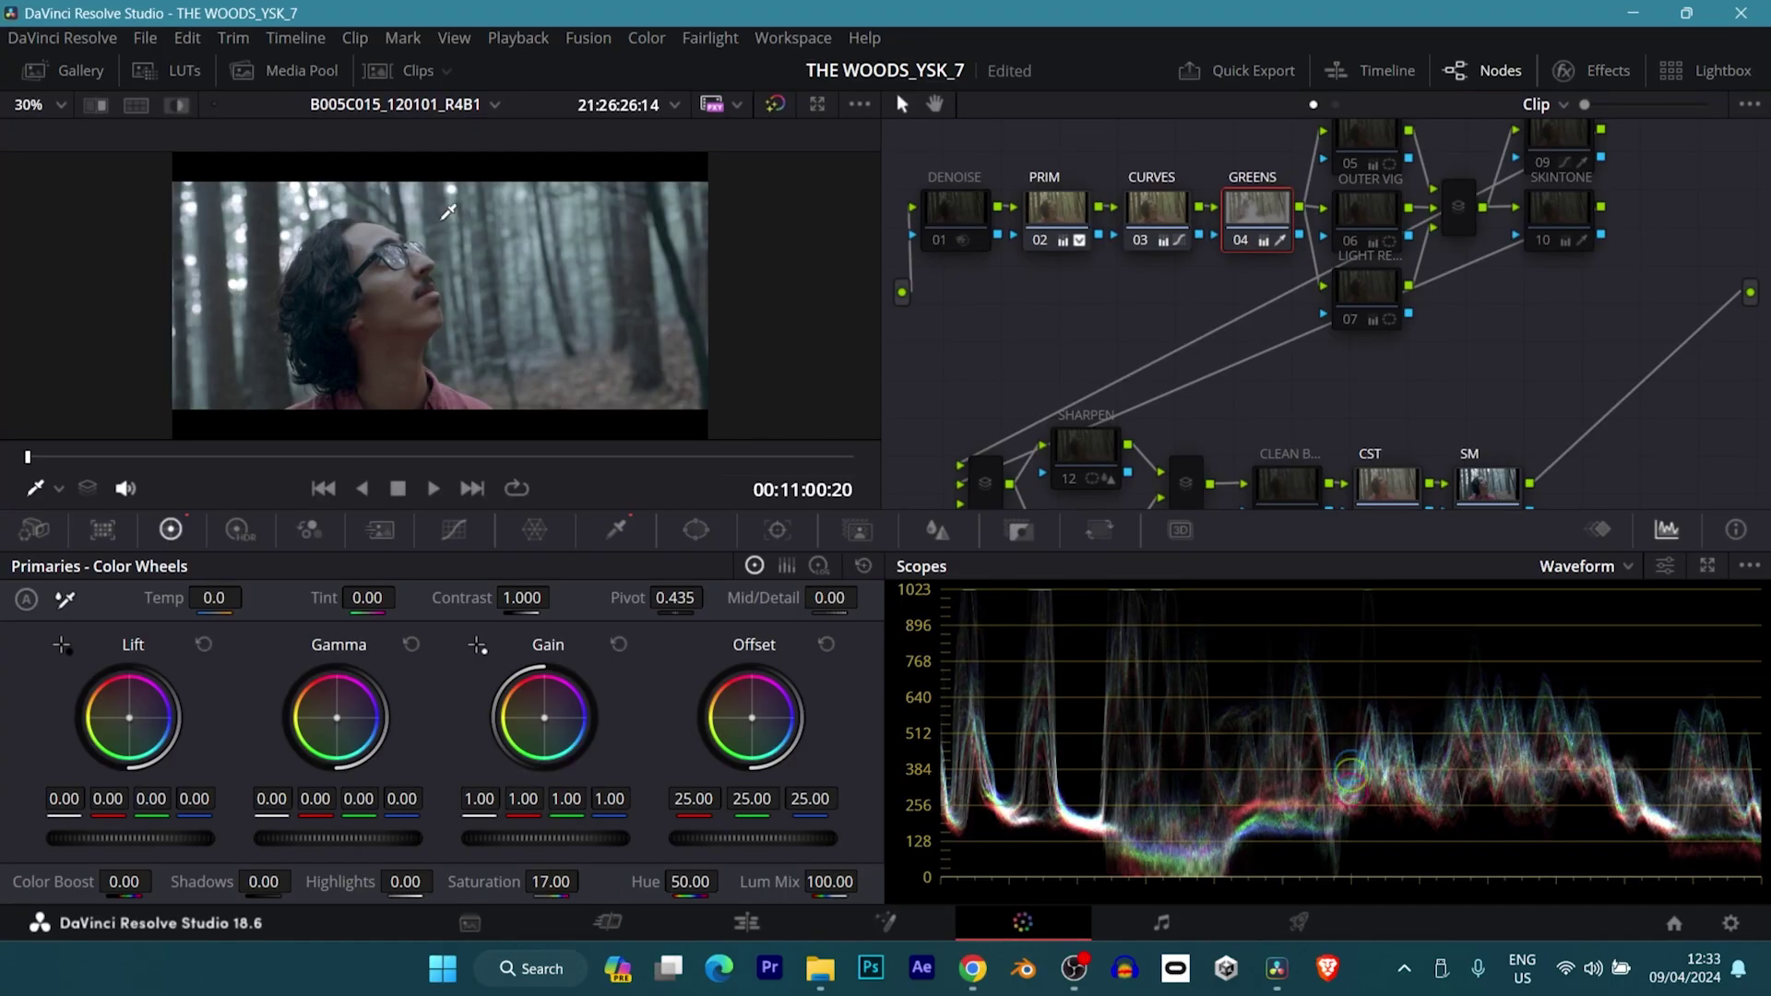
- Compare the grade with the reference still, then review PRIM's Temp 360 and Contrast 0.952 against GREENS
left_click(103, 108)
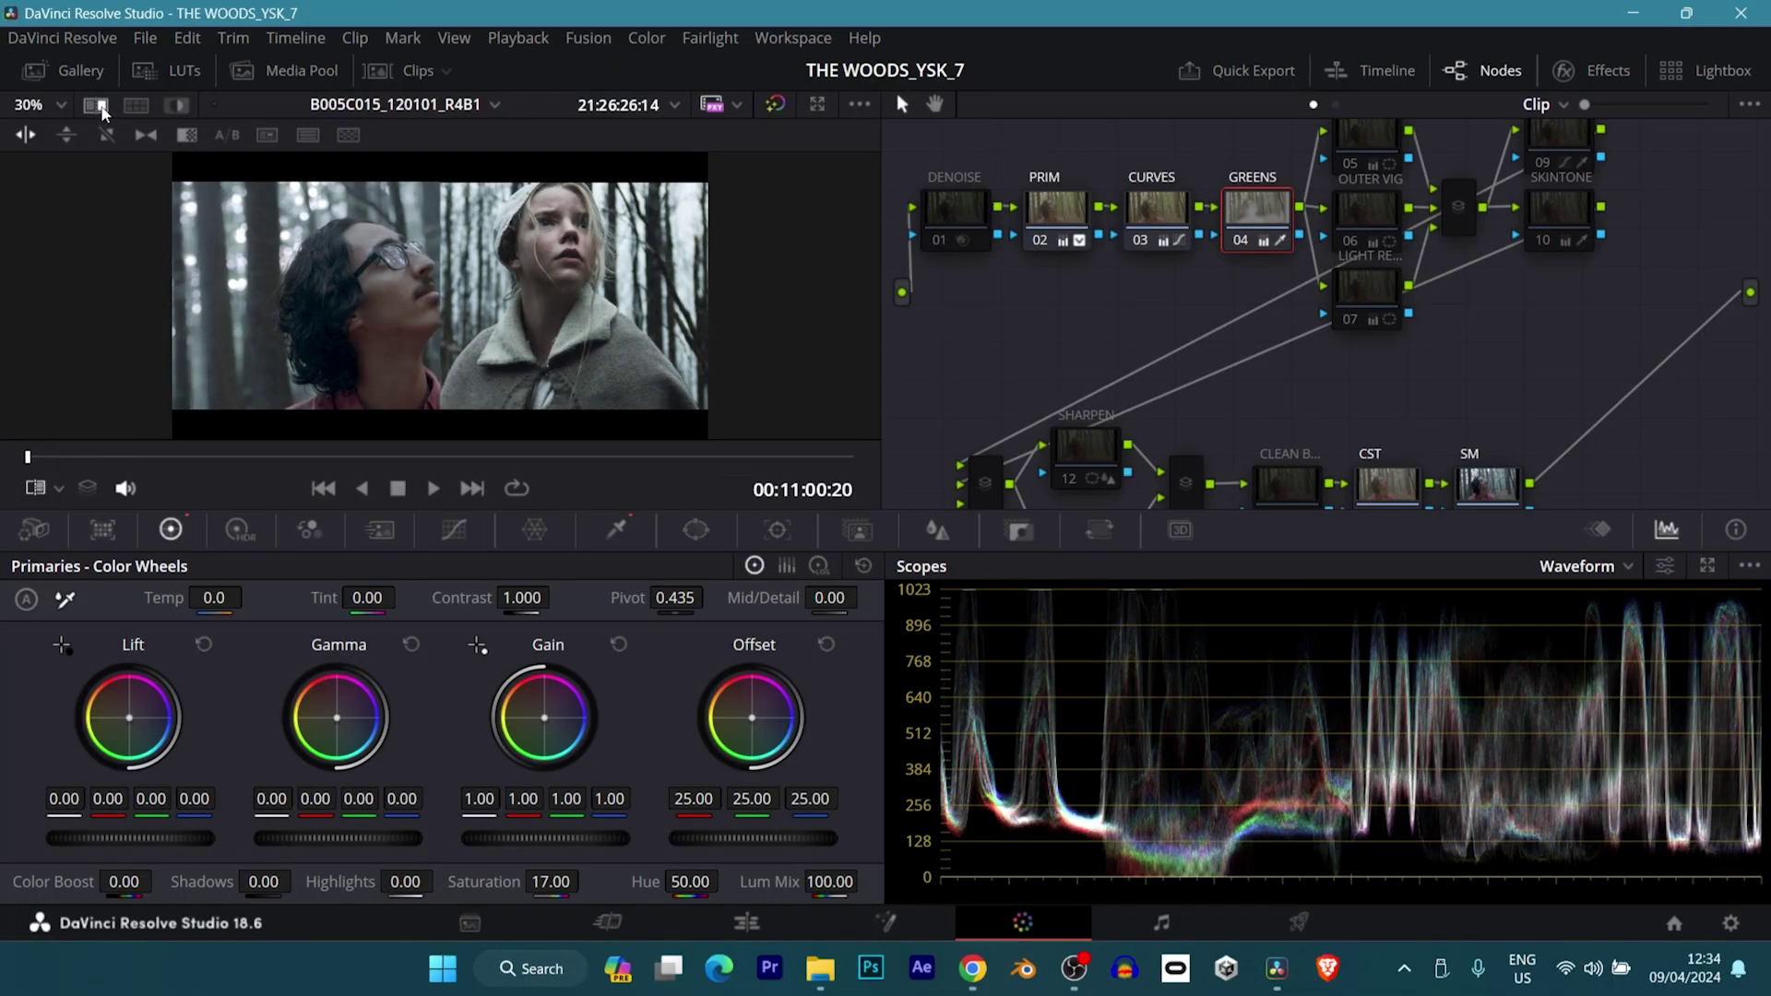
left_click(99, 106)
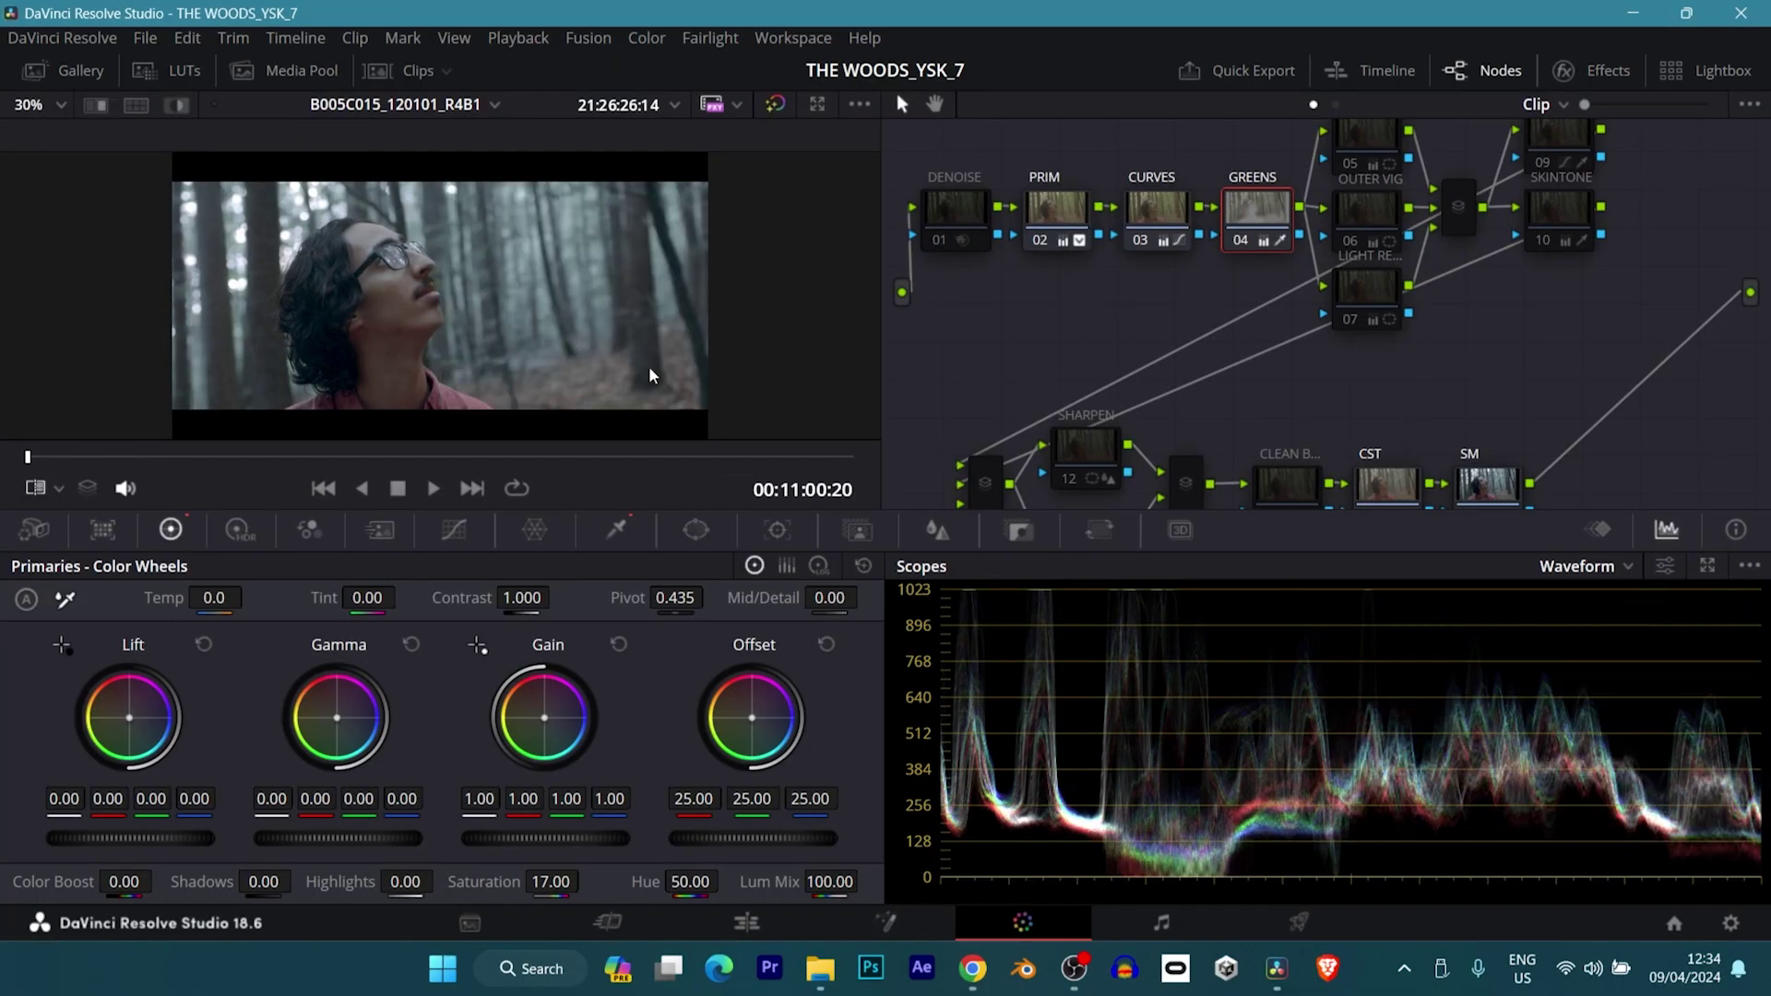
left_click(1029, 212)
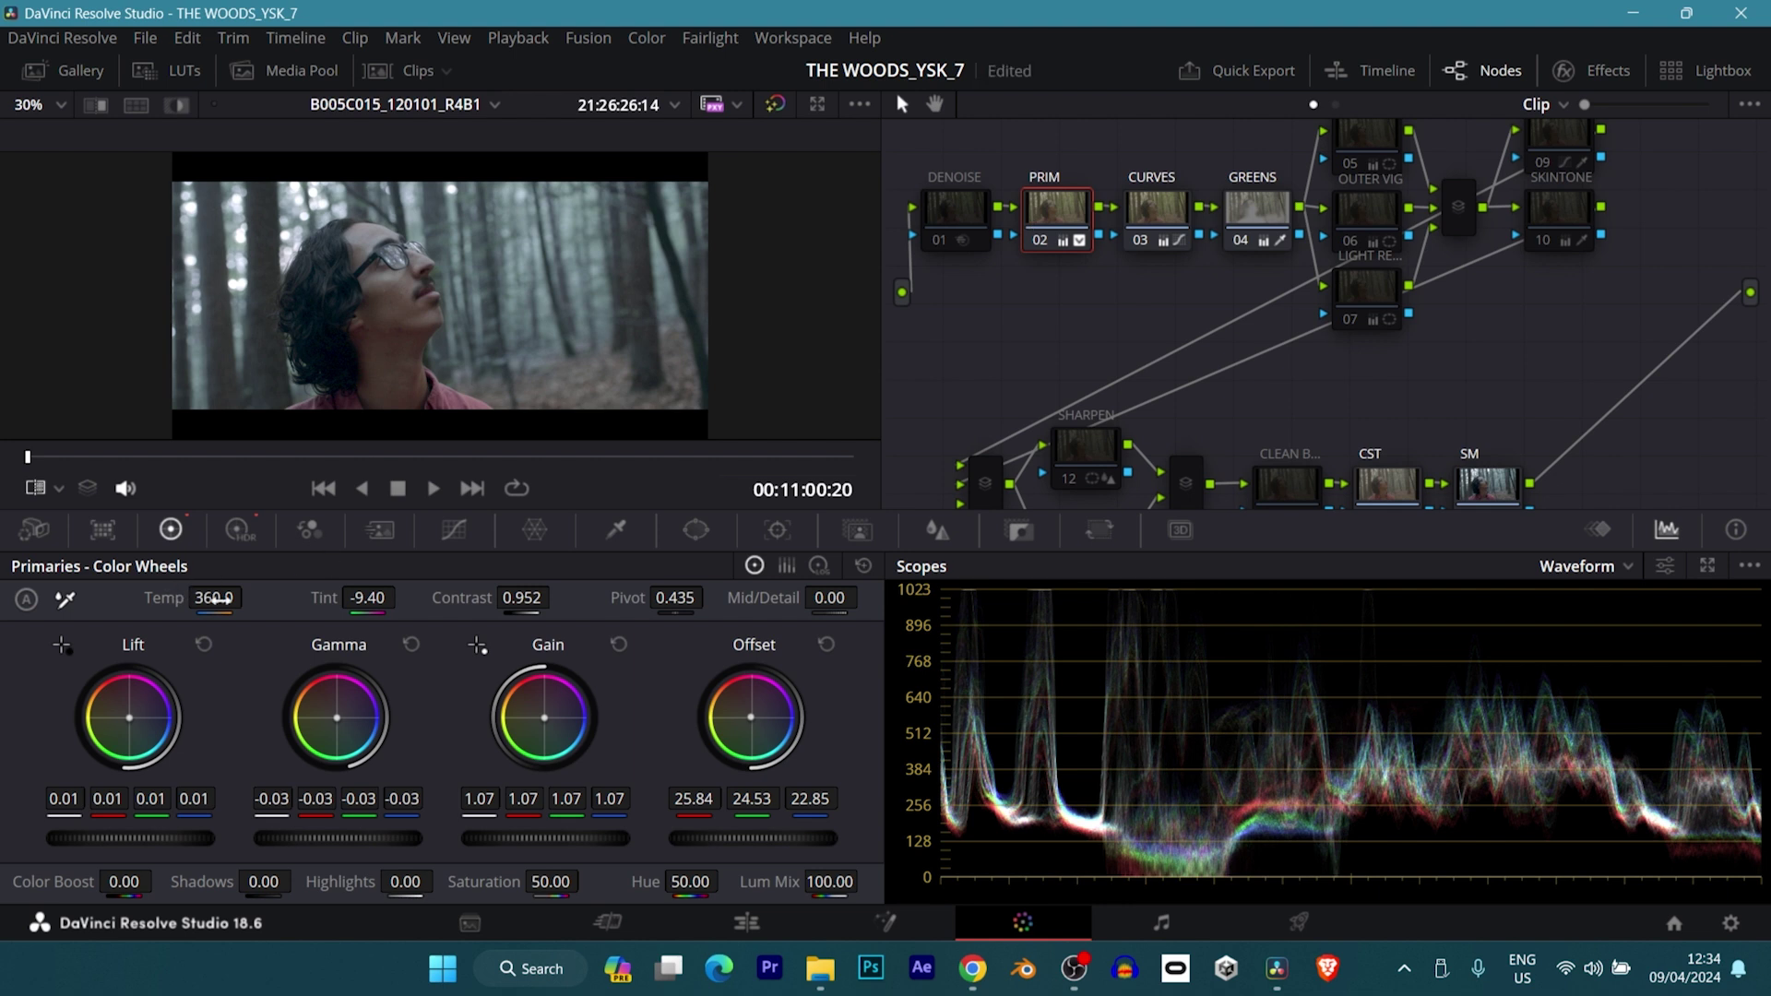
left_click(1258, 211)
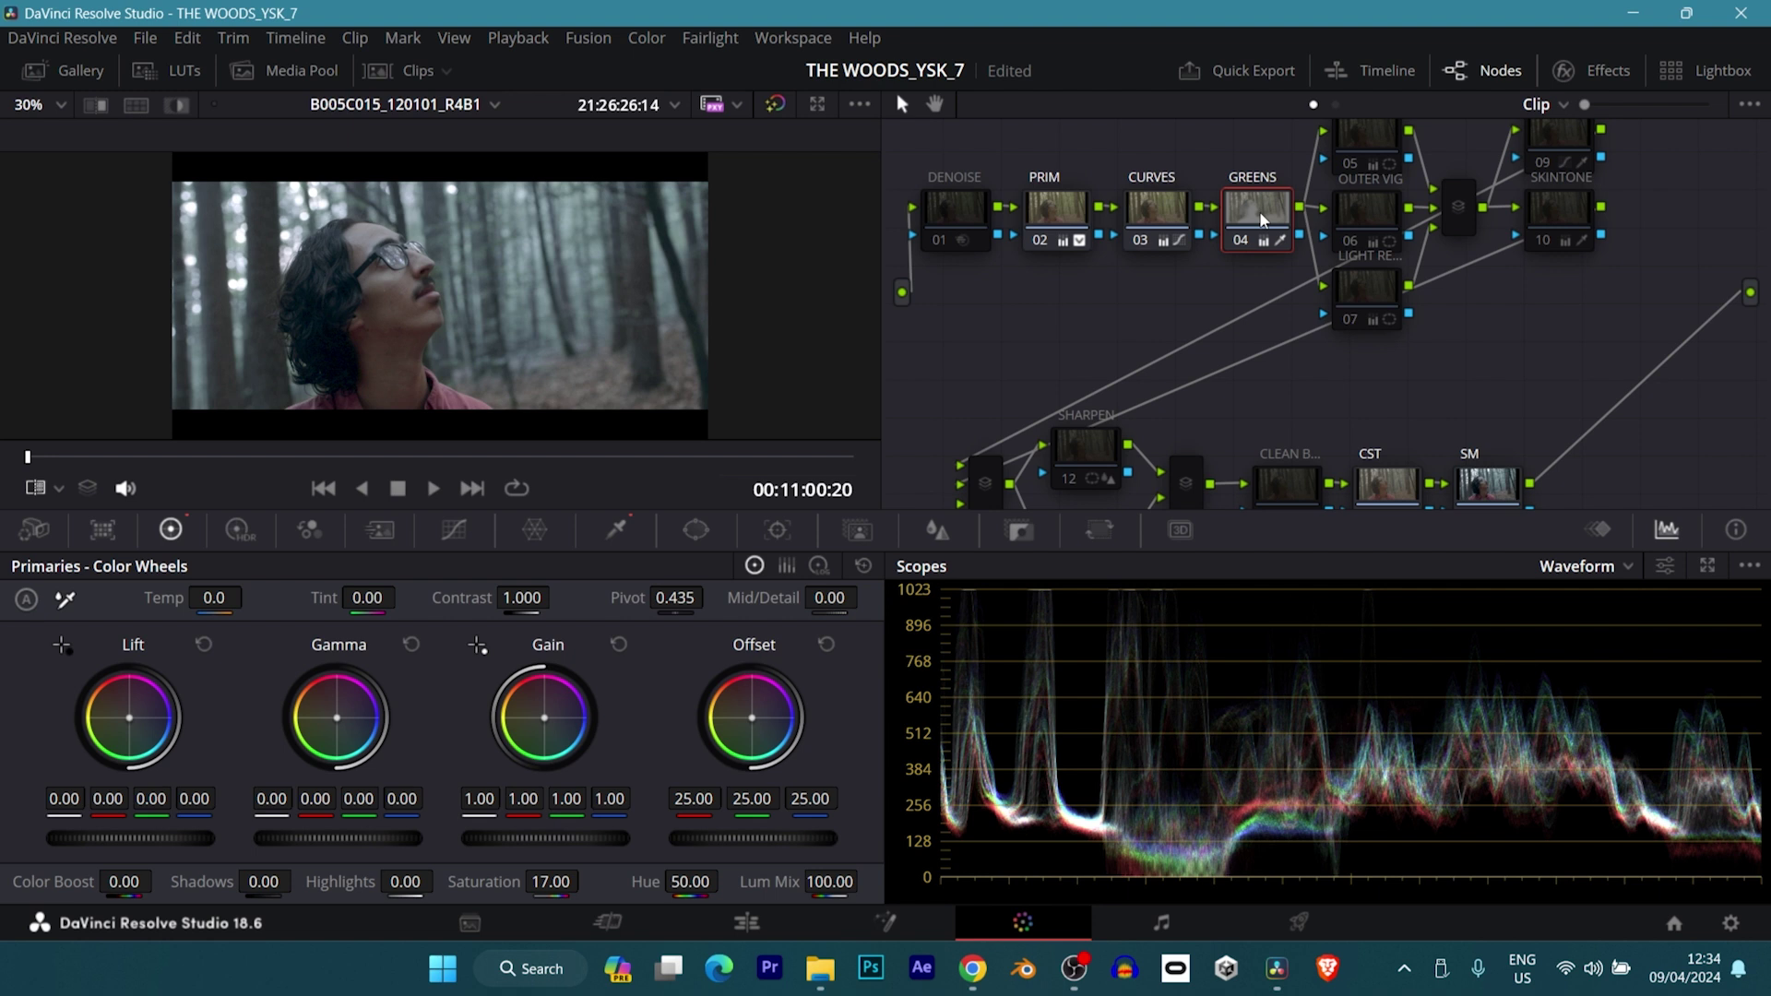
left_click(1048, 214)
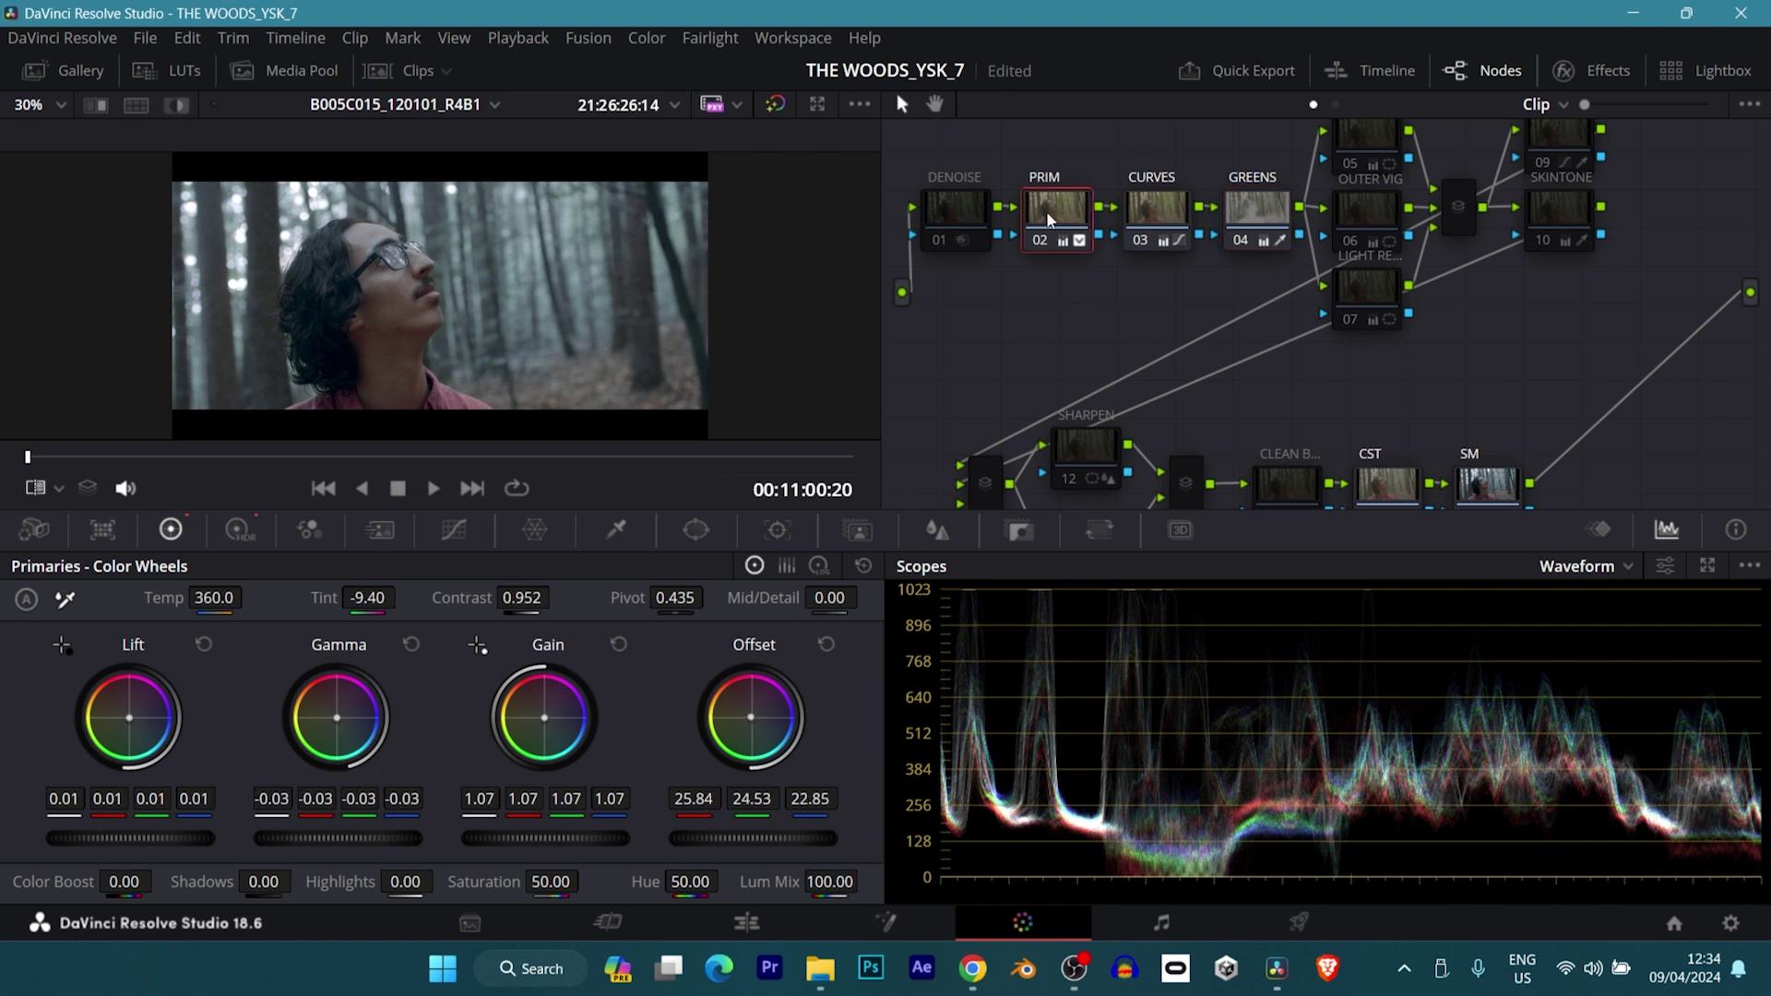
- Inspect the GREENS node, then the INNER VIG and OUTER VIG window shapes
left_click(1260, 203)
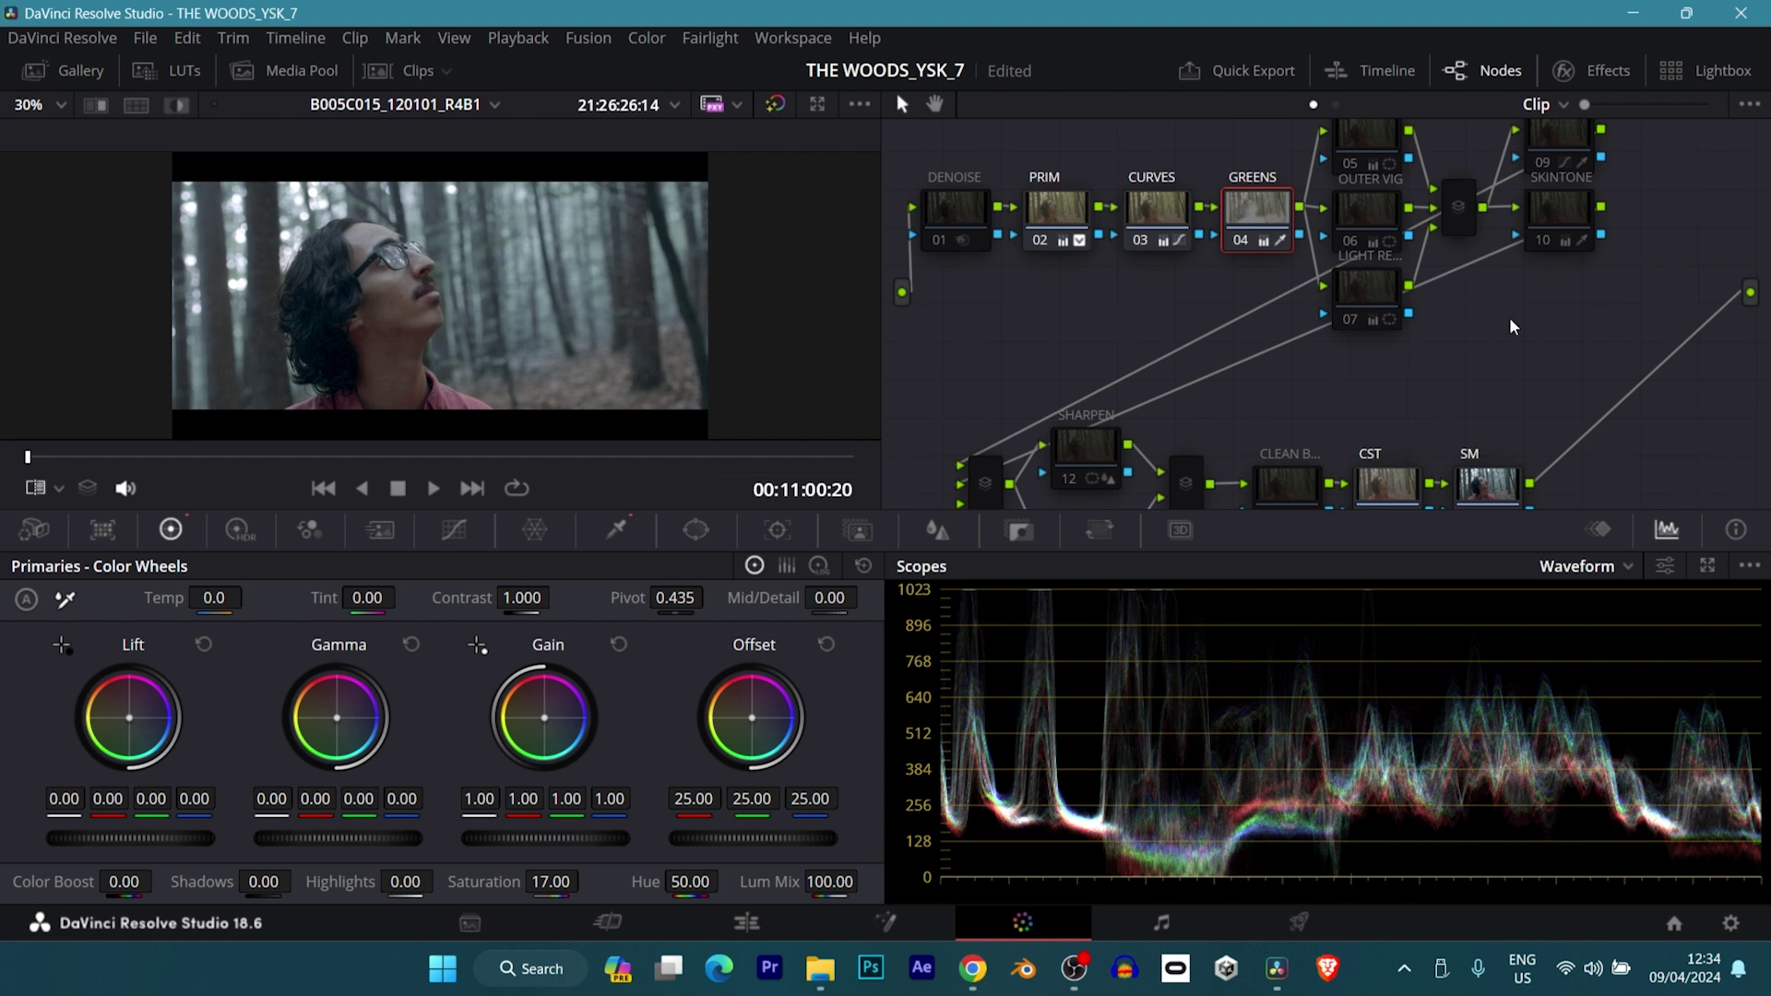
scroll(1508, 326, "down", 1)
scroll(1509, 327, "up", 2)
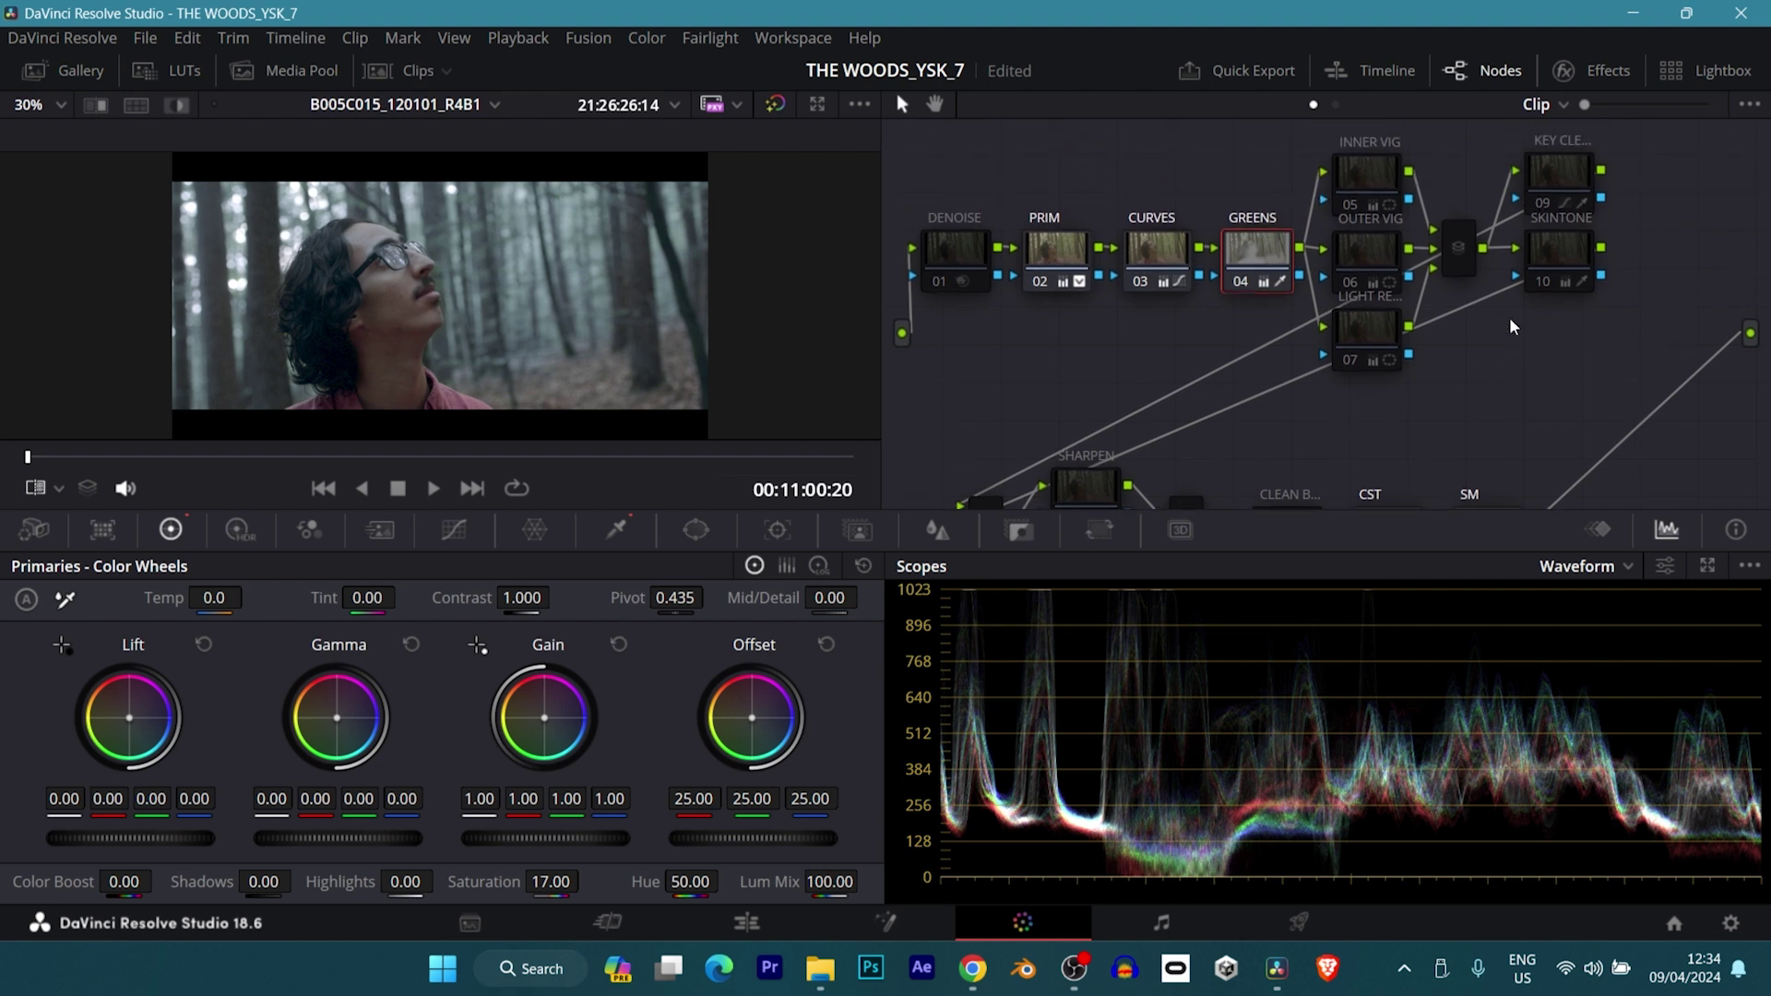
left_click(1398, 185)
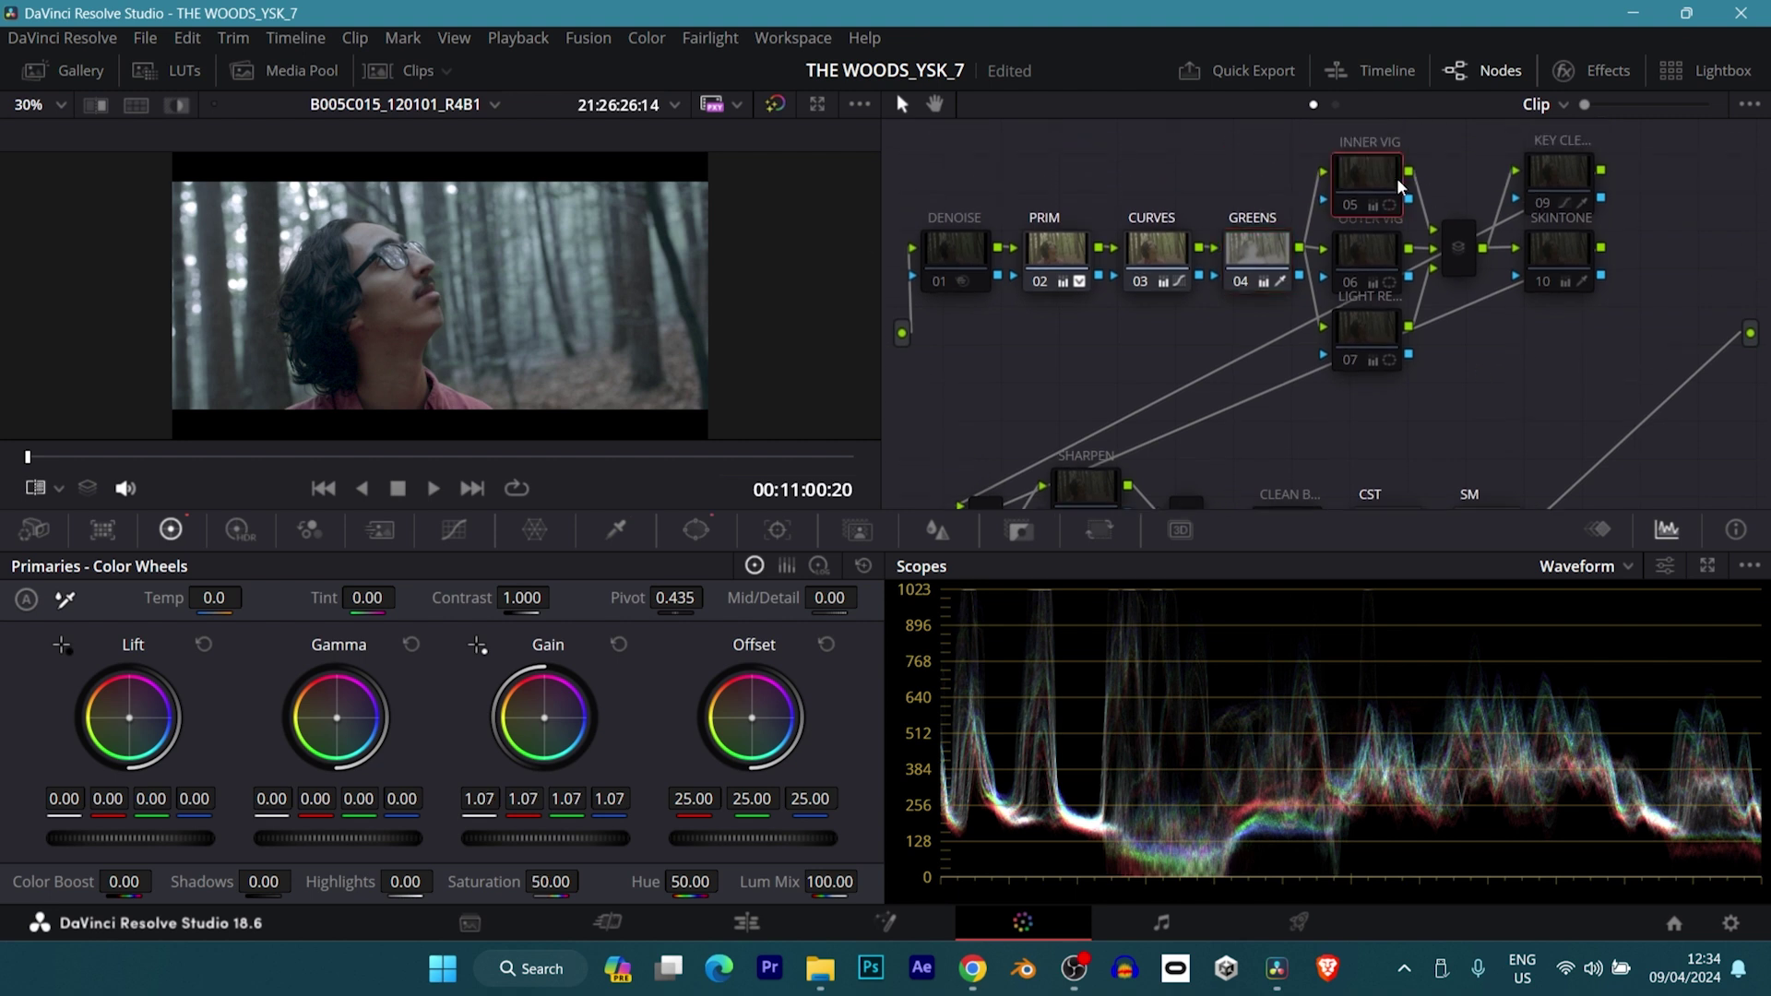
left_click(697, 531)
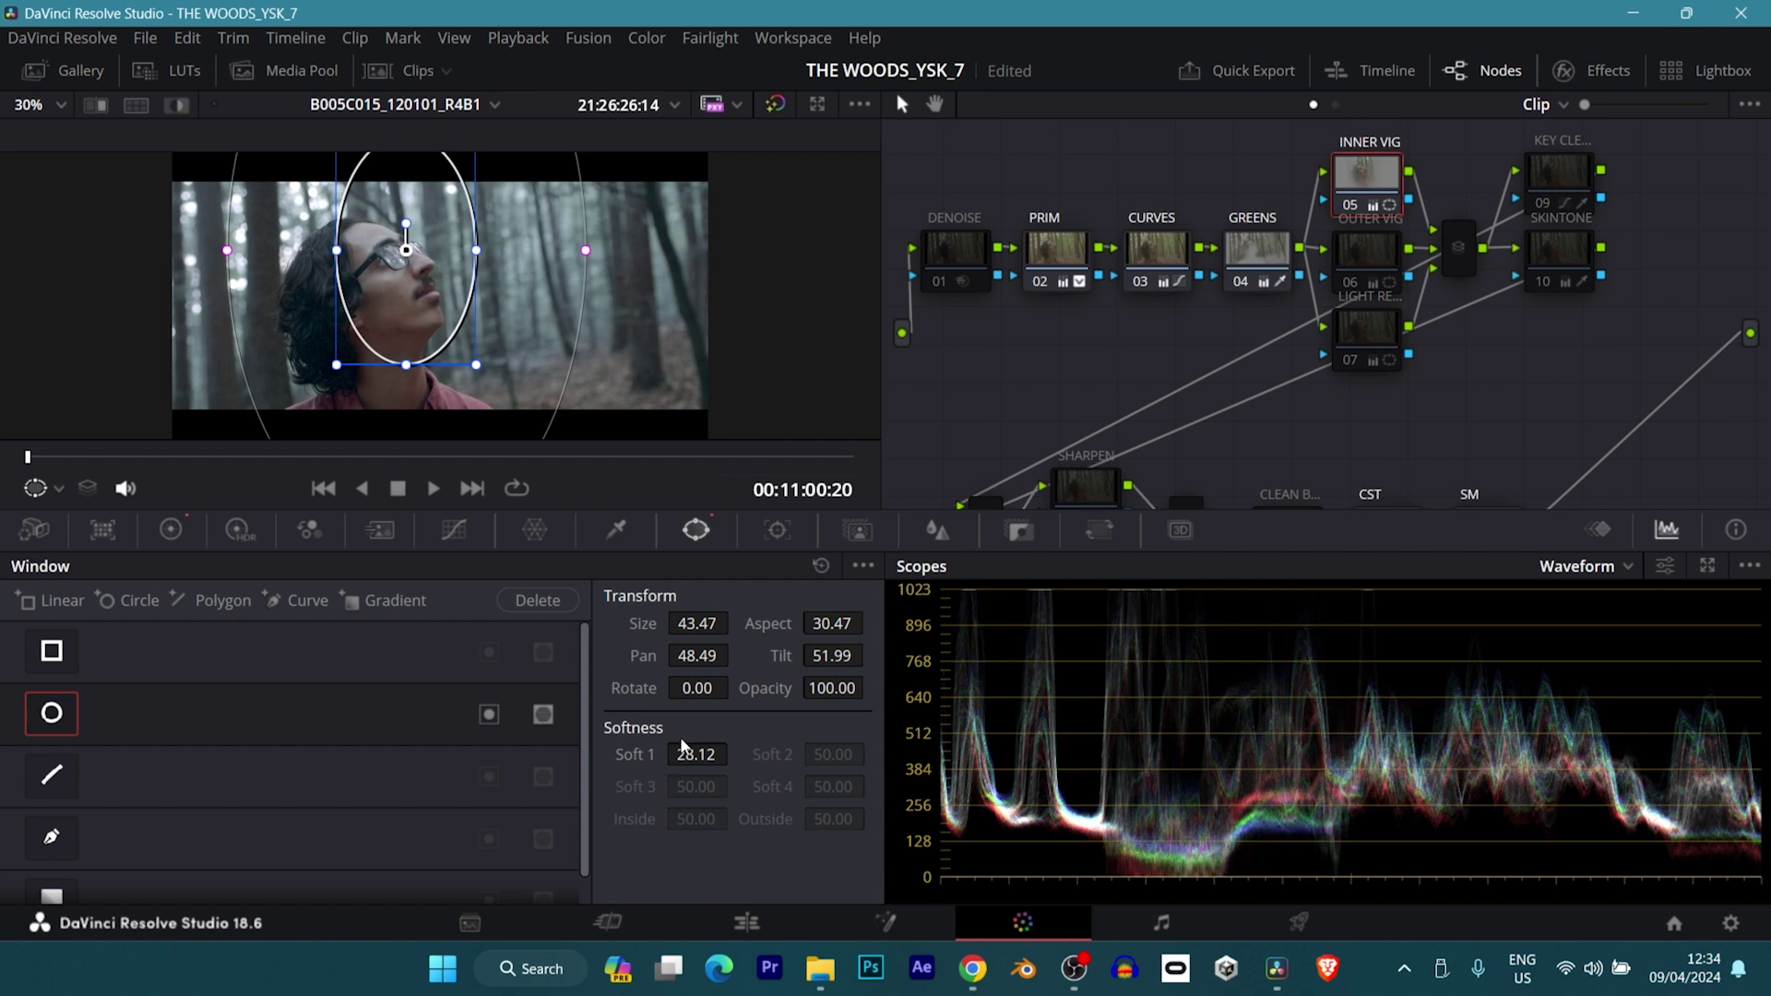
left_click(1352, 253)
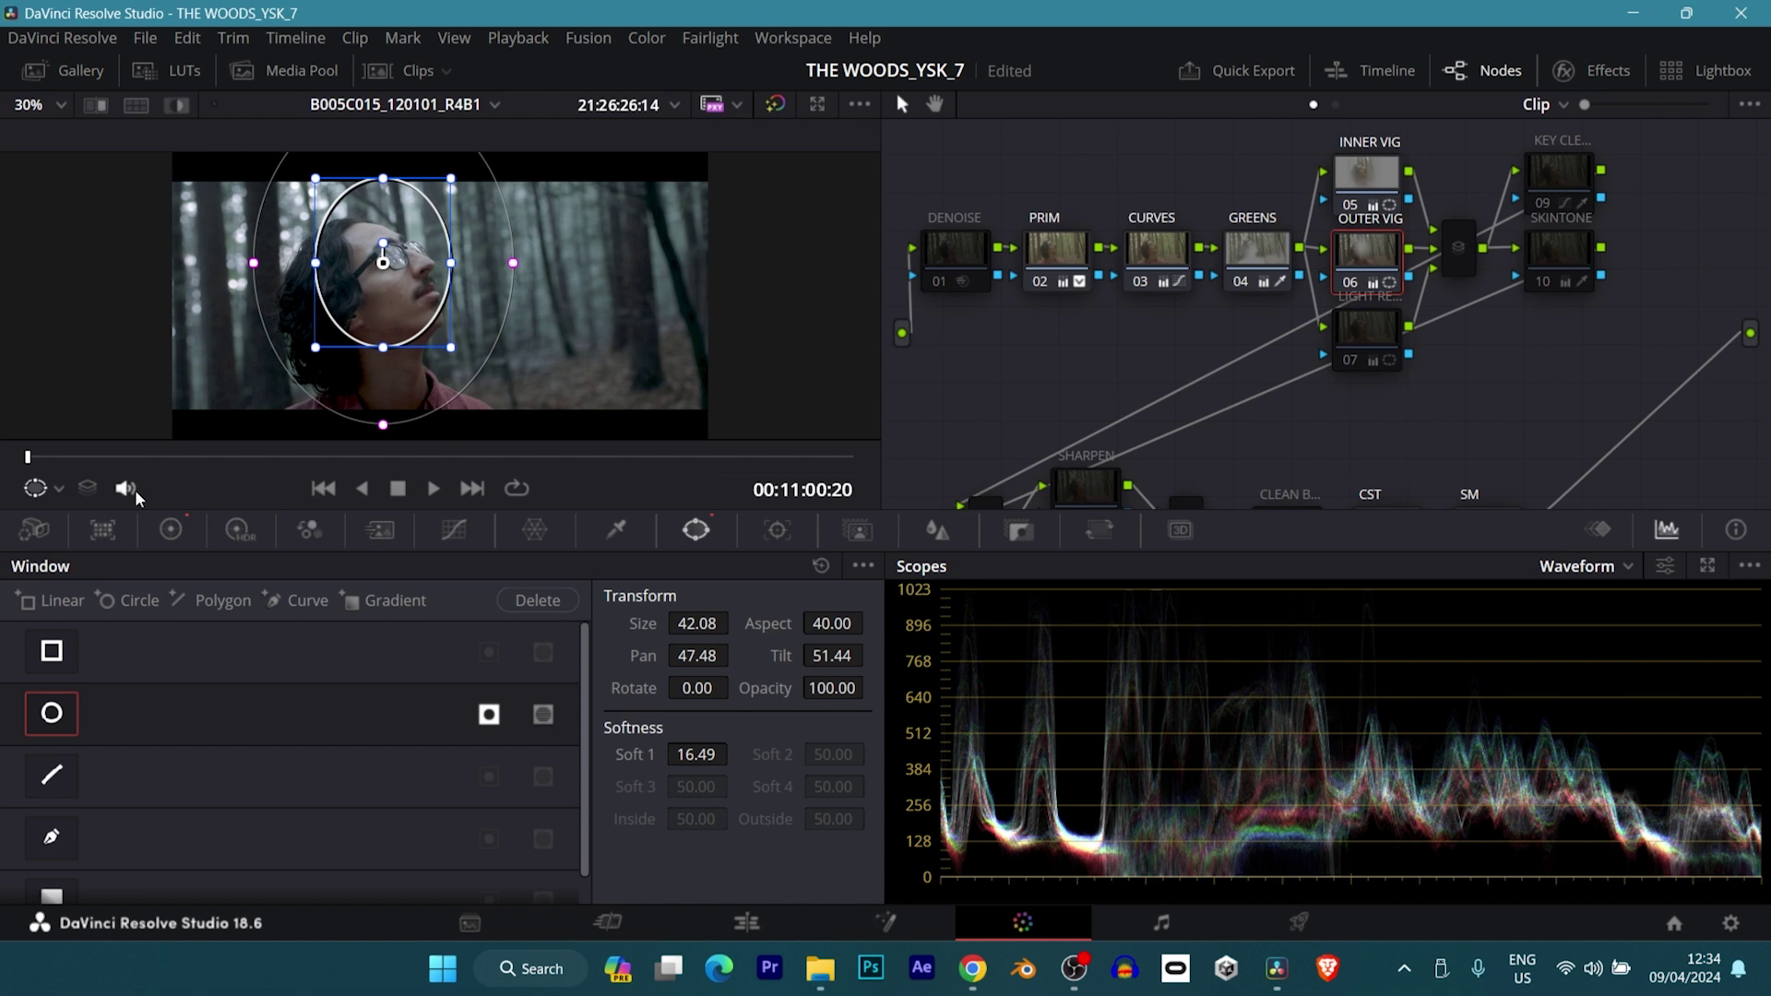
left_click(171, 528)
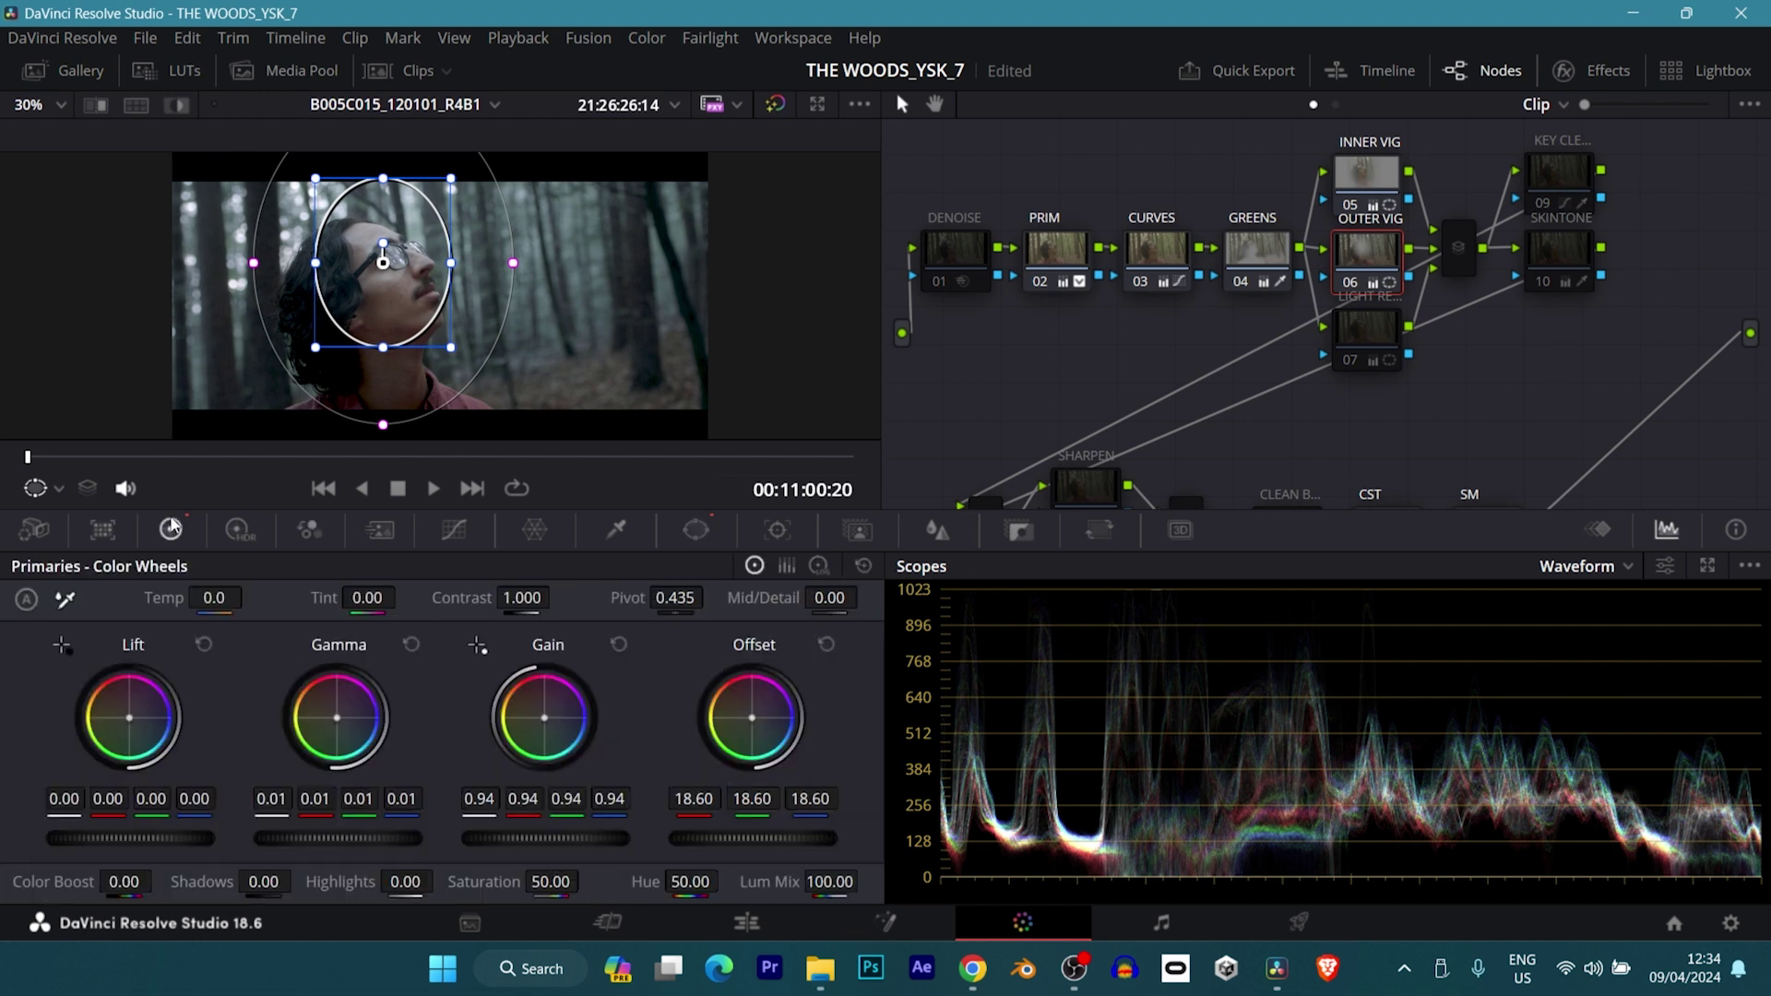
- Set the viewer overlay to Off and toggle the outer vignette off and back on
left_click(44, 489)
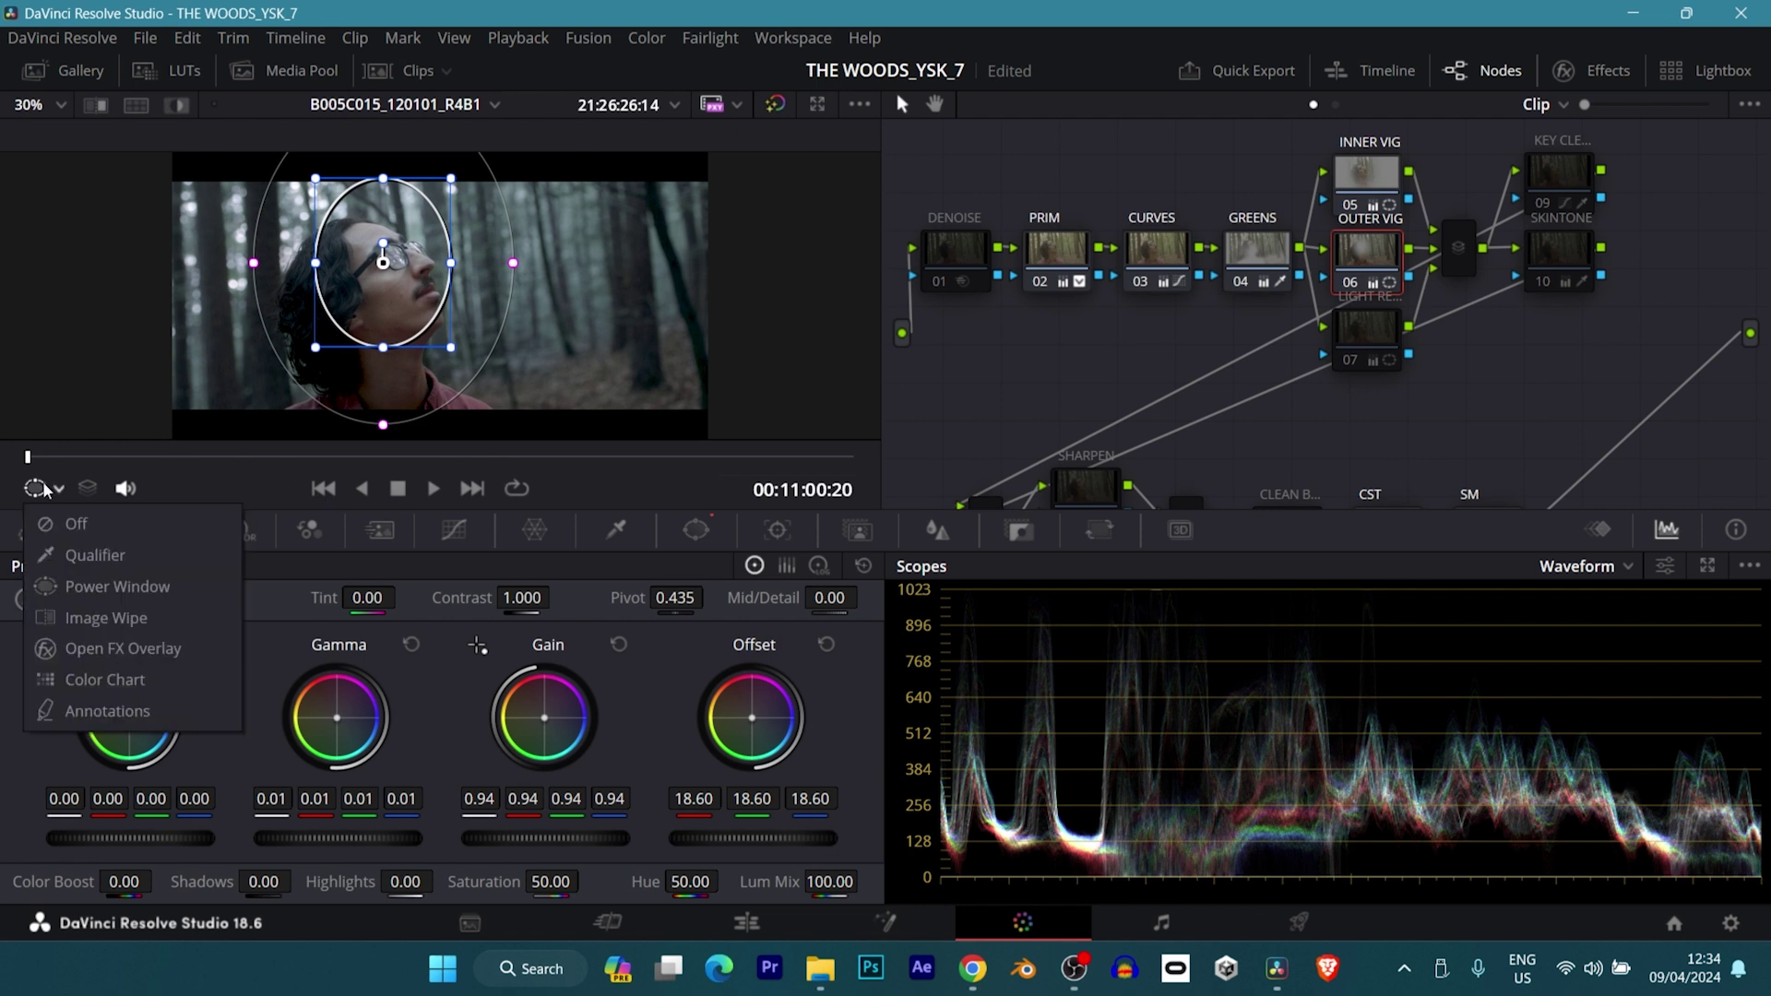
left_click(39, 489)
left_click(39, 489)
left_click(70, 525)
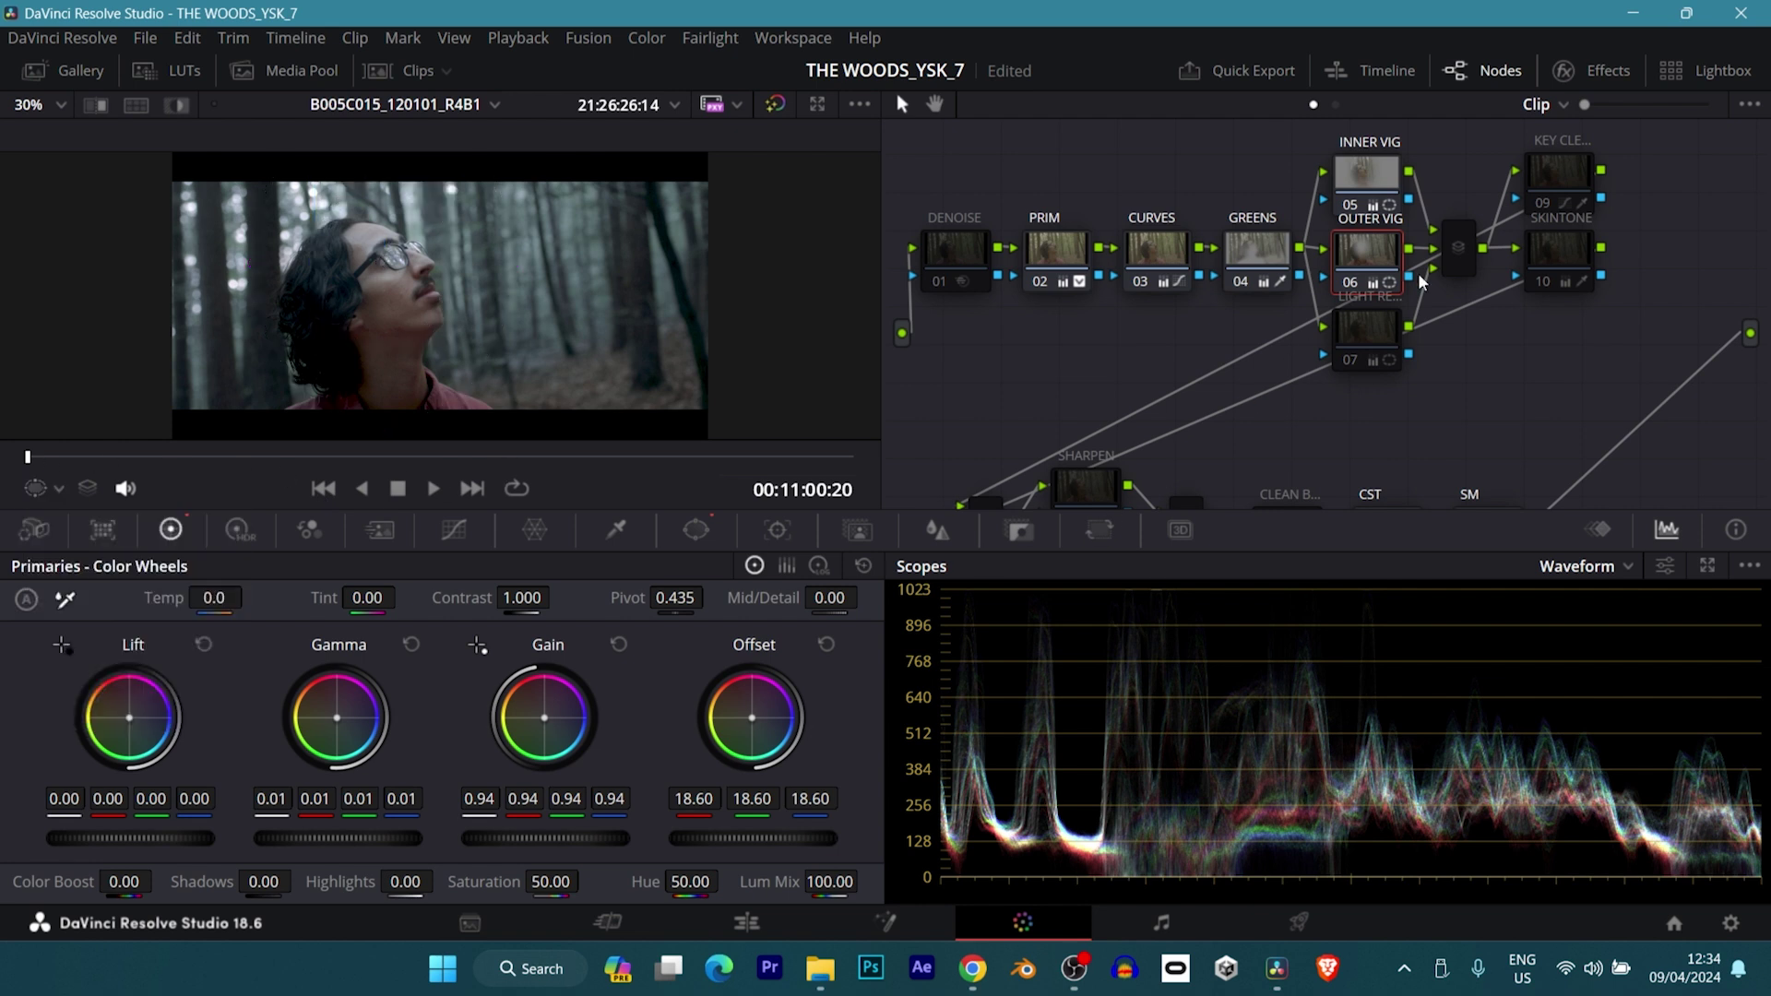
key("ctrl+d")
key("ctrl+d")
key("ctrl+d")
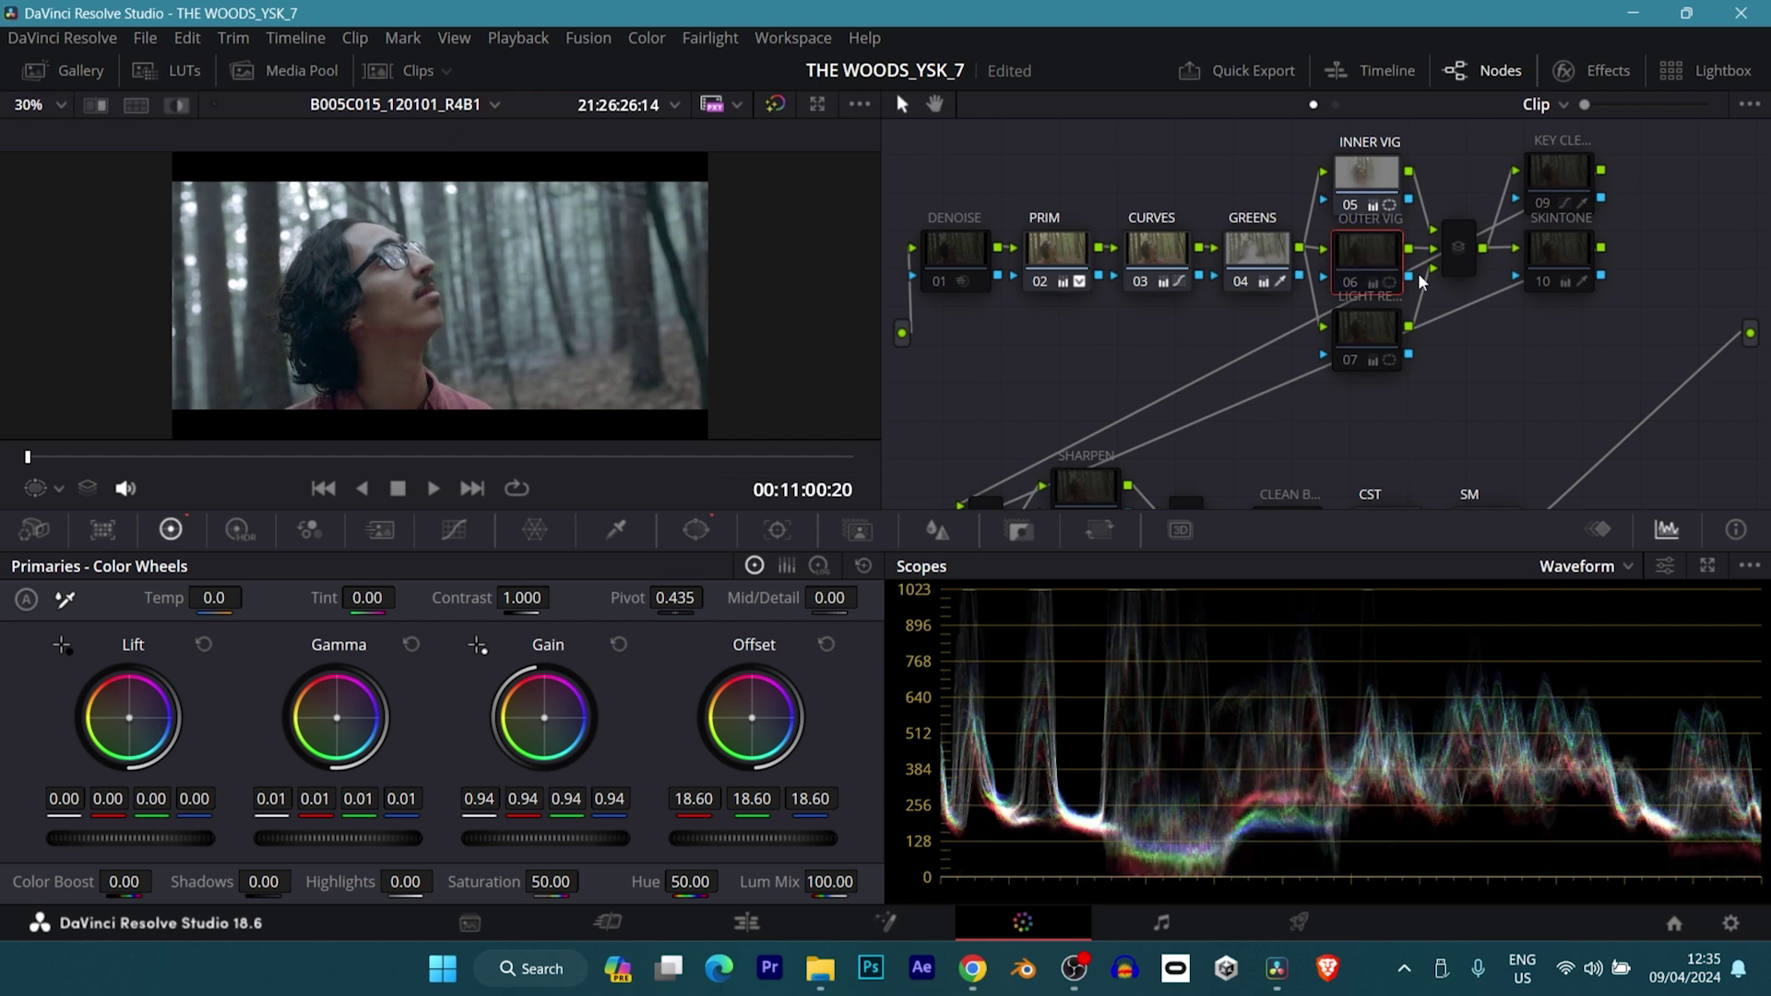
key("ctrl+d")
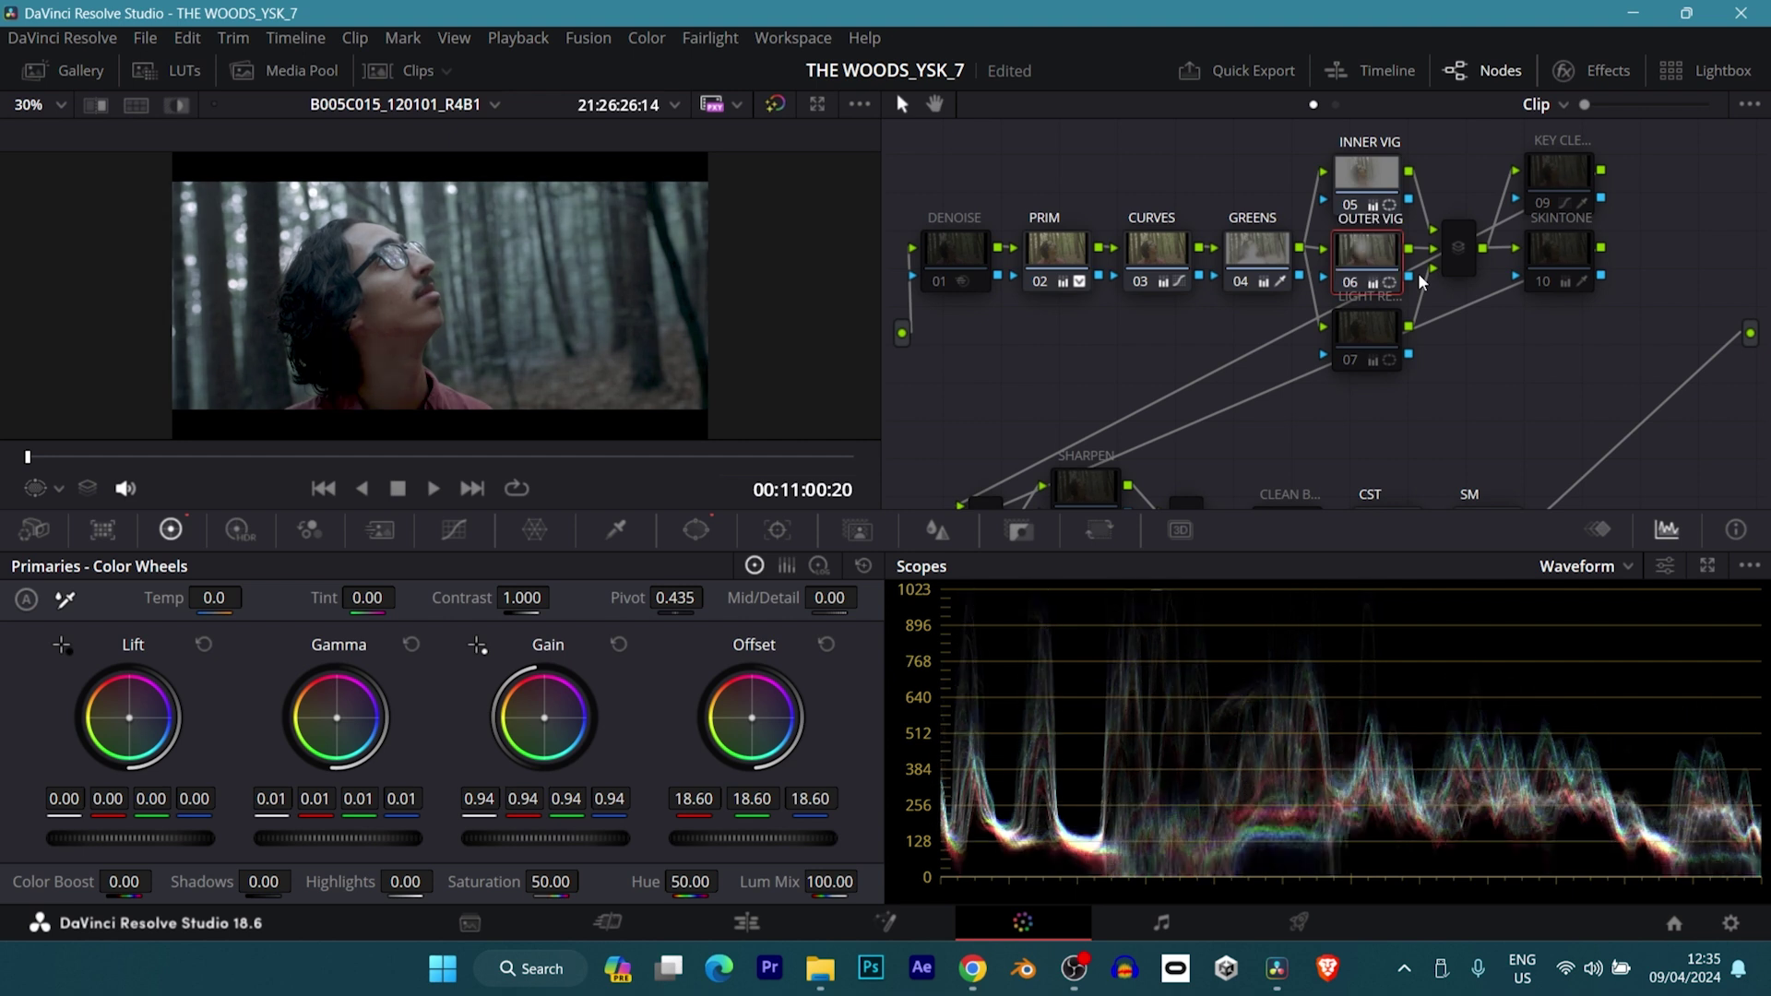
- Enable node 07's light effect and inspect its gradient window settings
left_click(1355, 343)
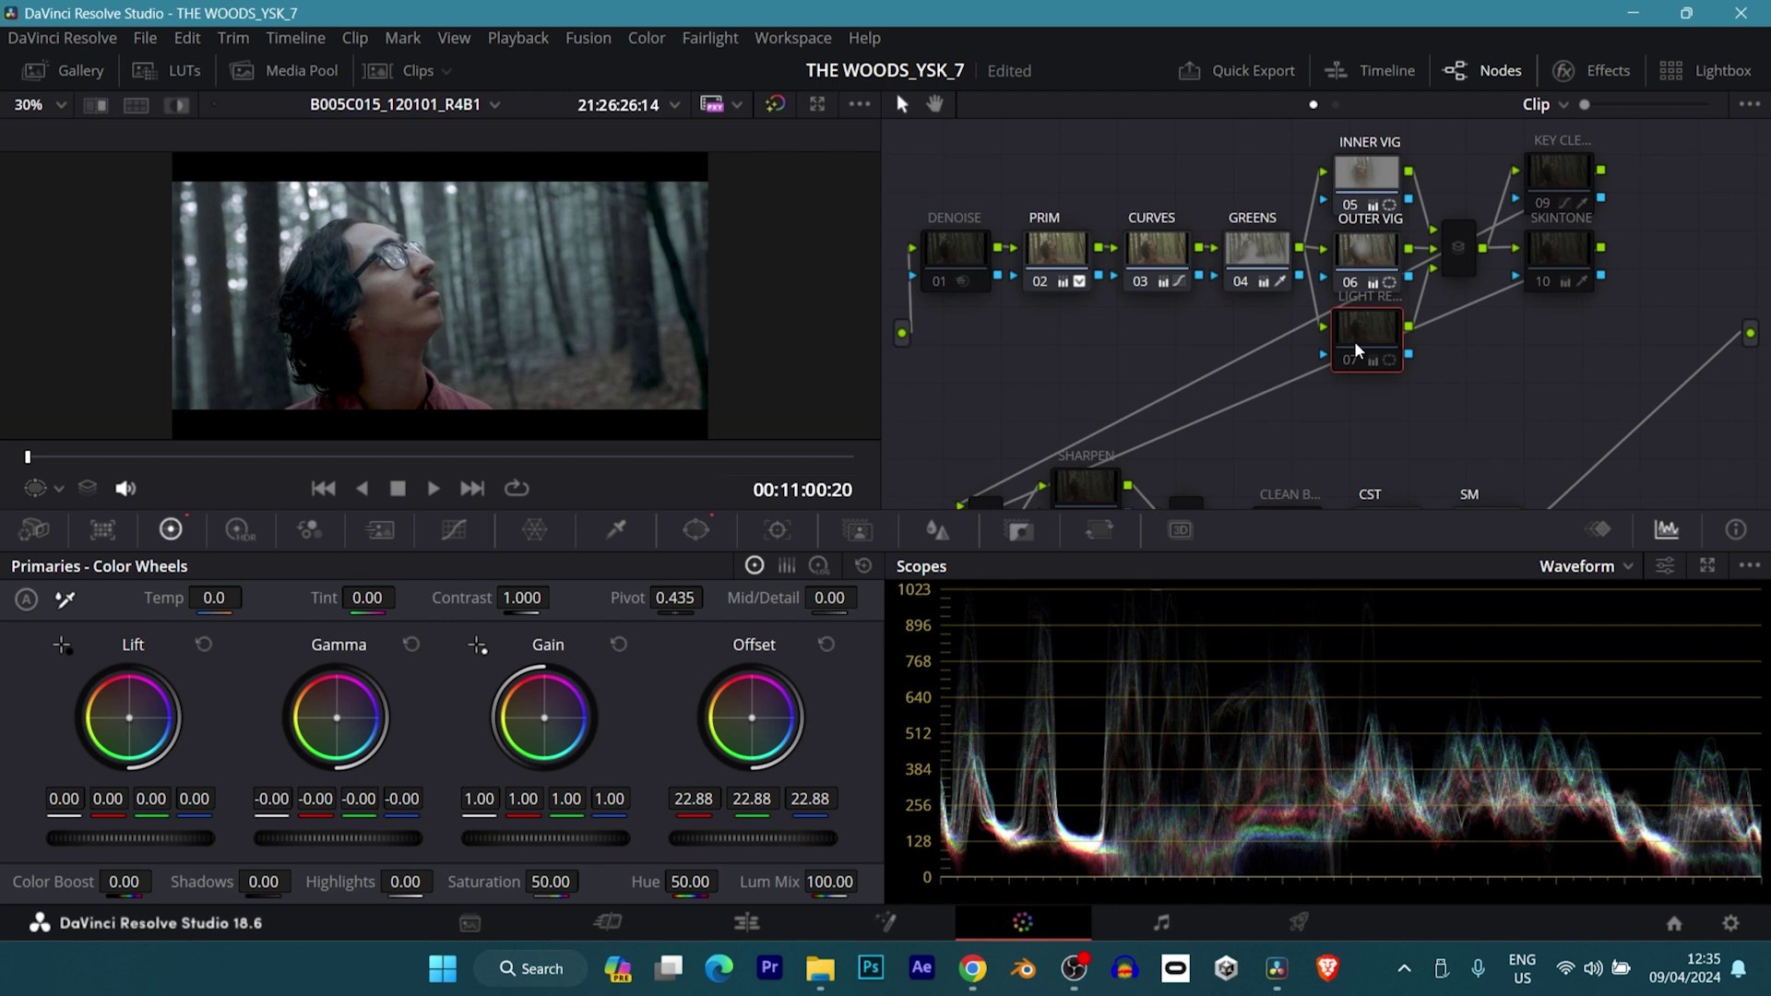
key("ctrl+d")
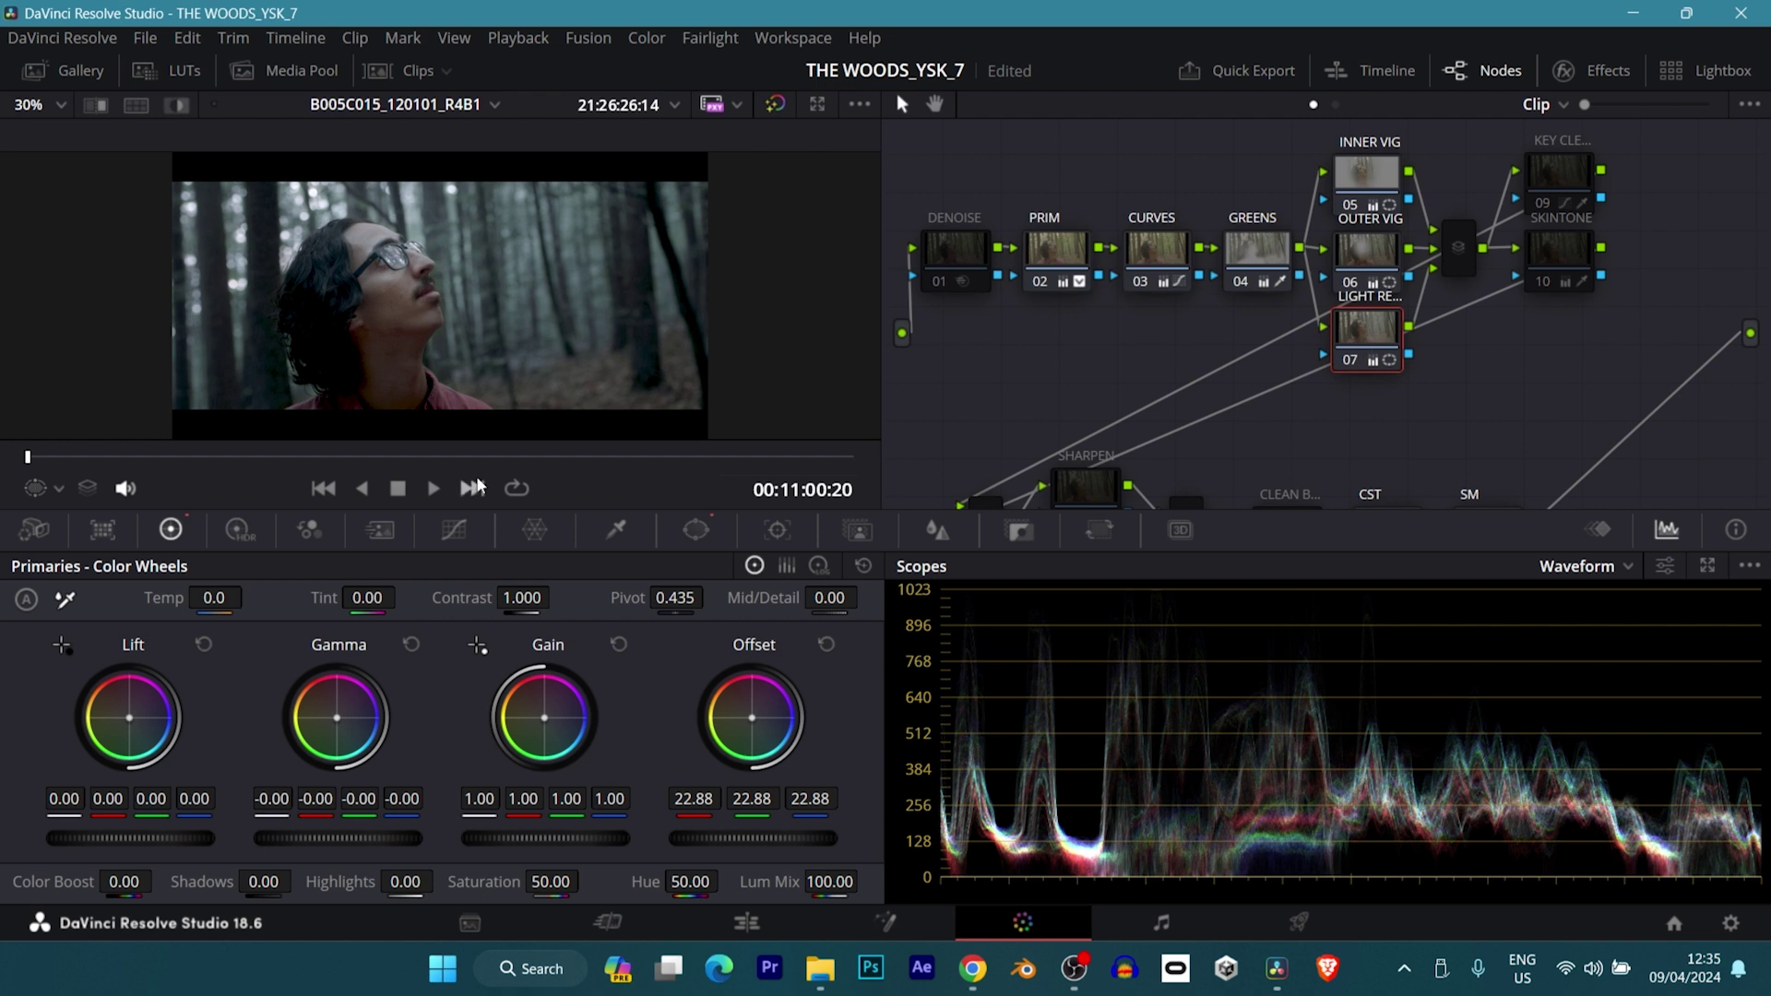
left_click(695, 530)
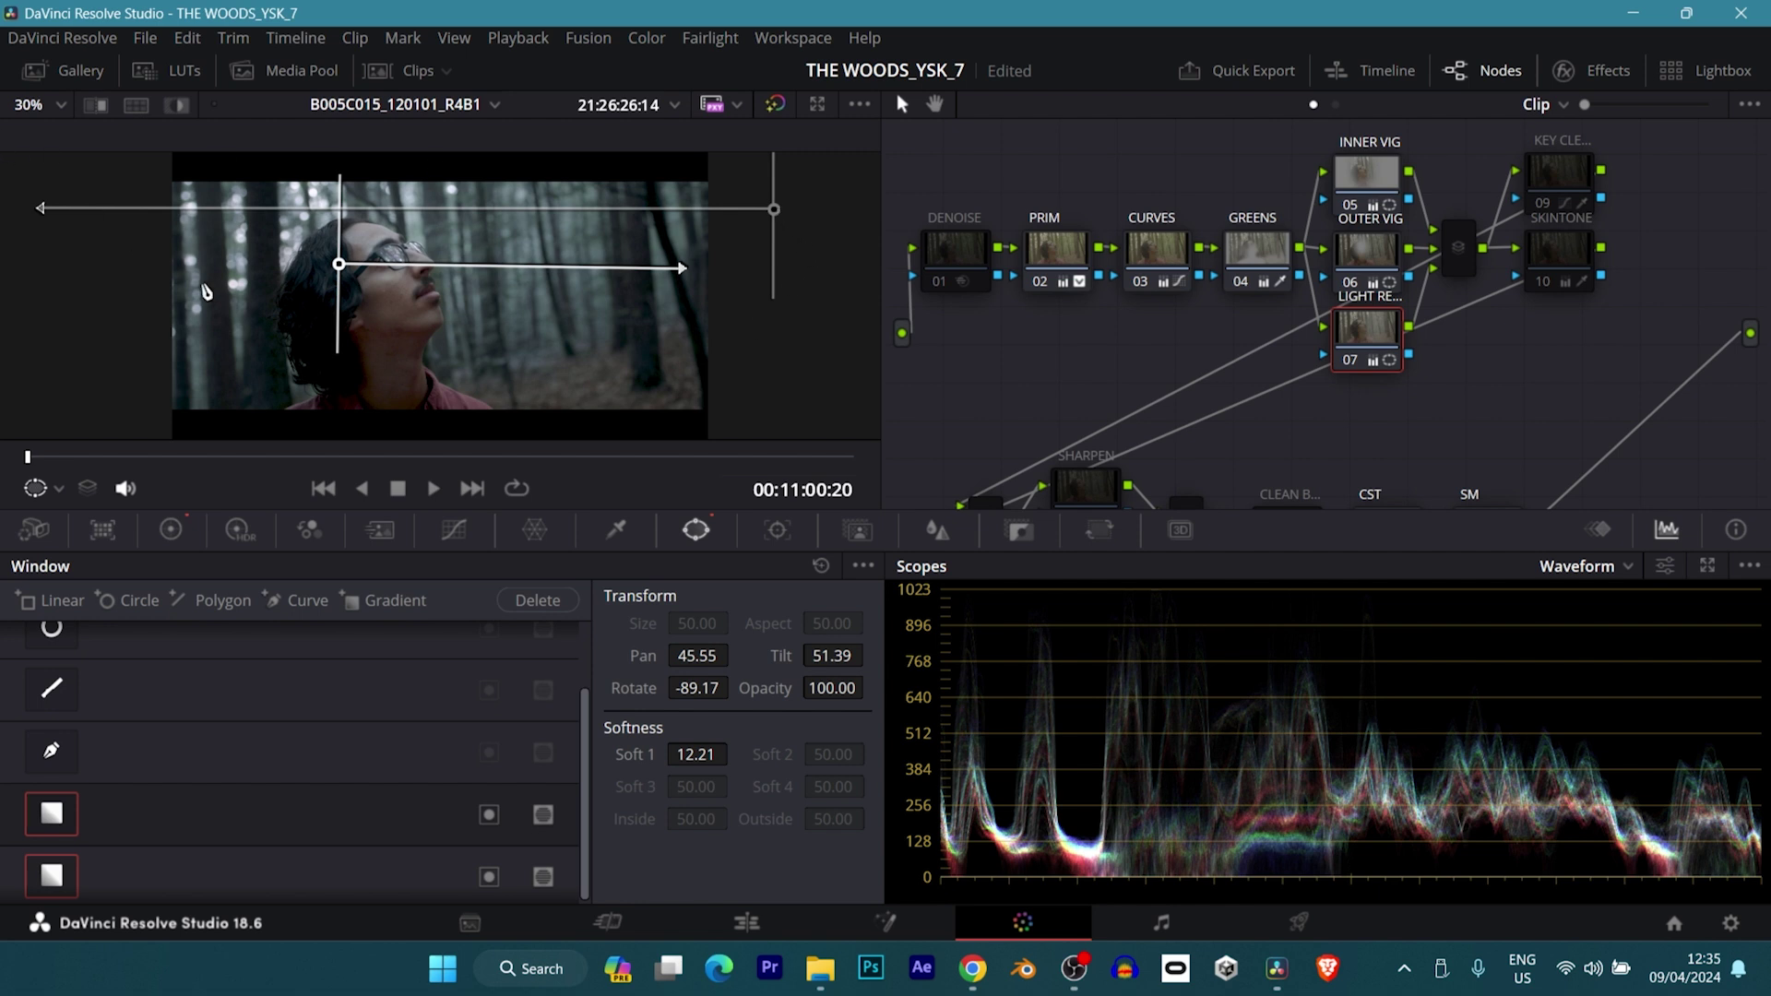
mouse_move(991, 242)
- Save the project and set the viewer overlay to Off to hide window outlines
key("ctrl+s")
left_click(170, 530)
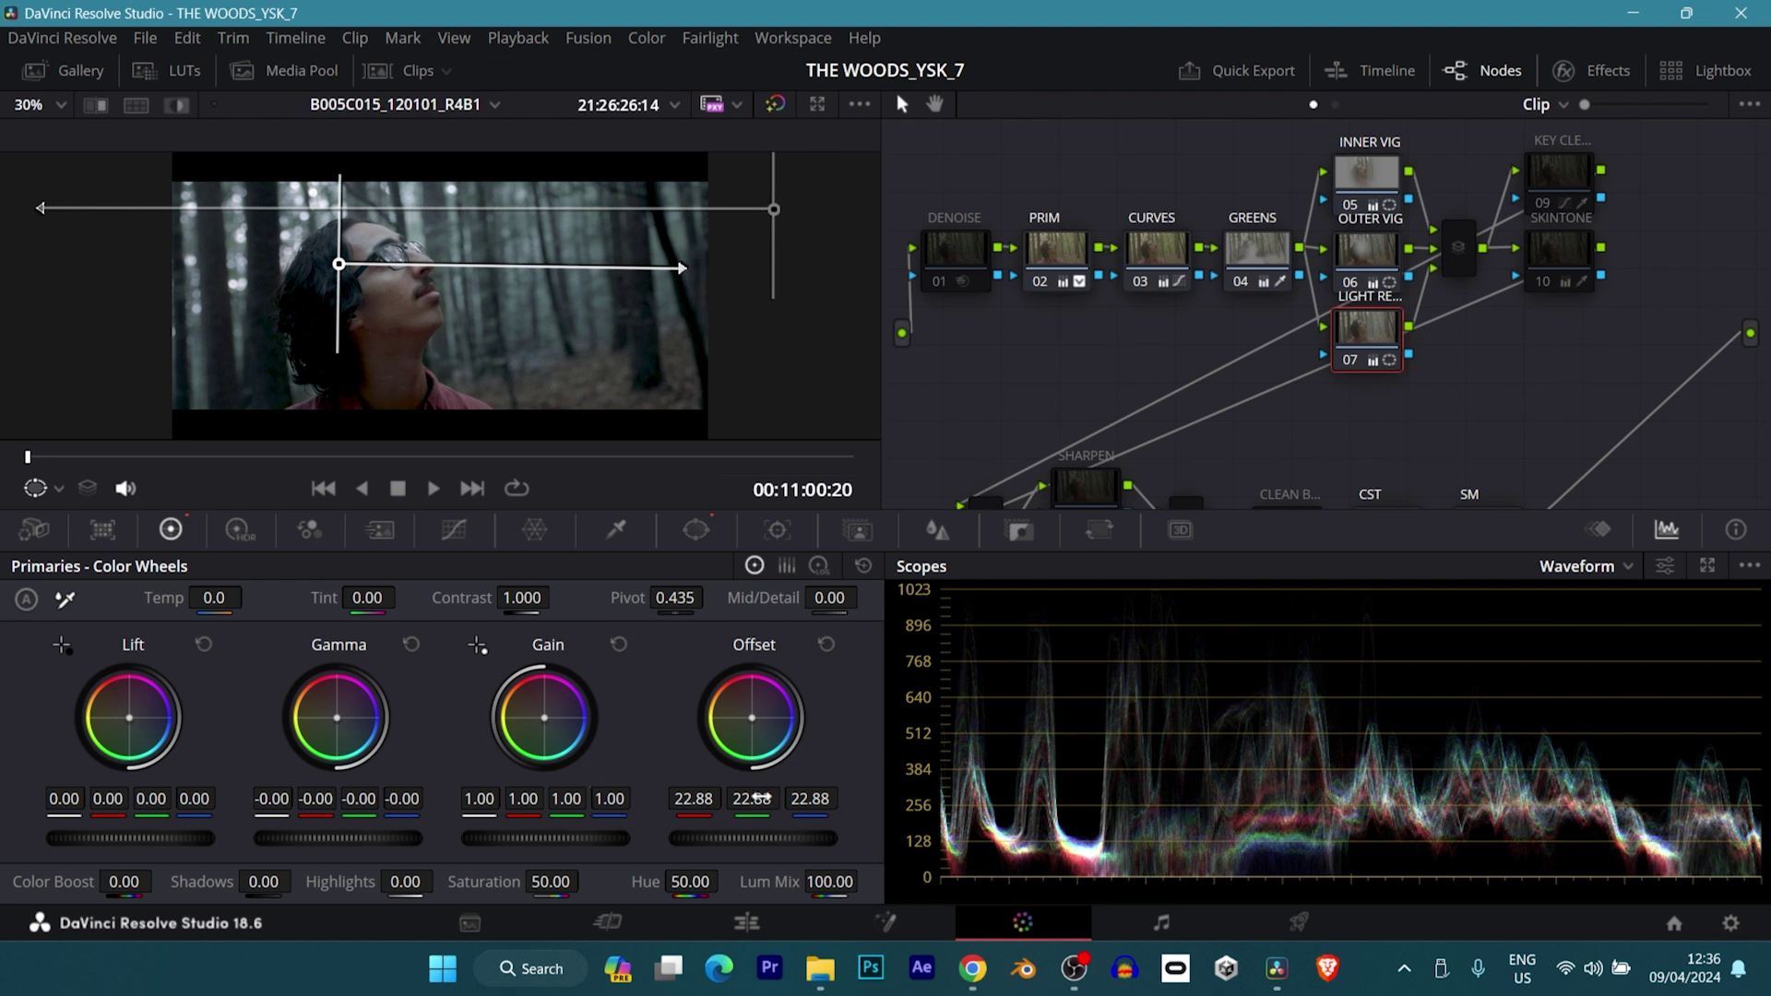
left_click(34, 493)
left_click(69, 523)
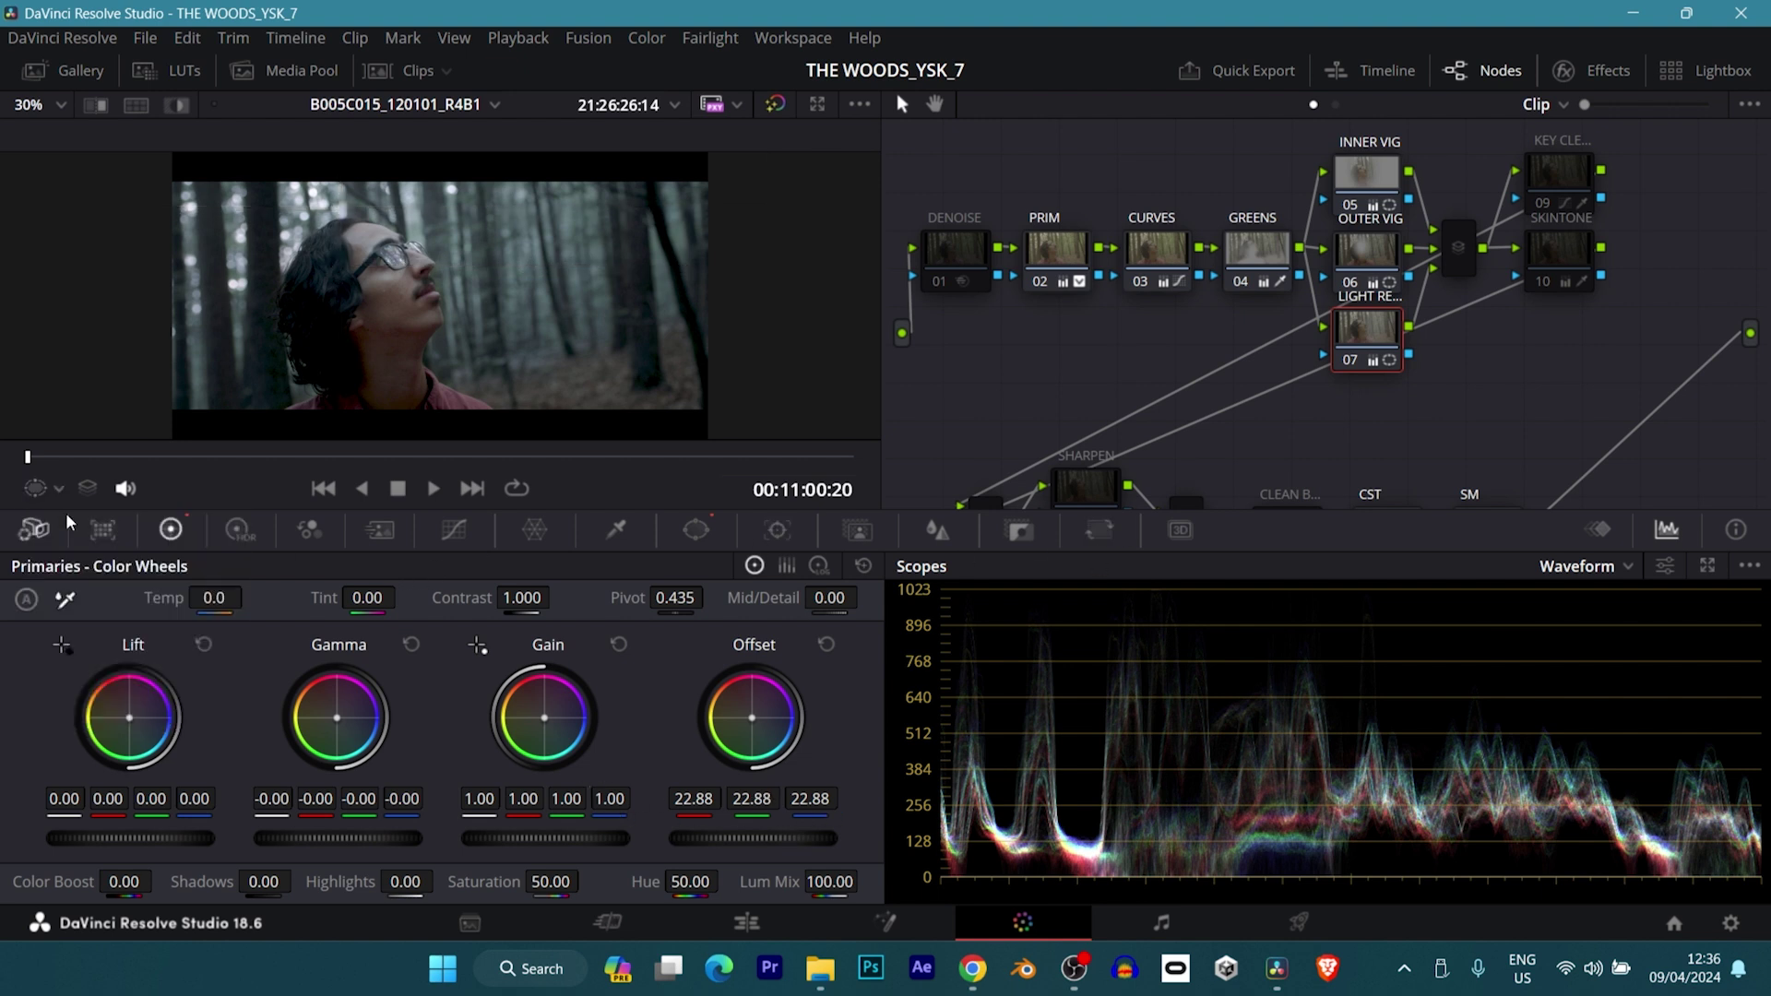
- Select key node 09 and preview its clean-up key as a grey highlight matte
left_click(1454, 238)
left_click(1554, 166)
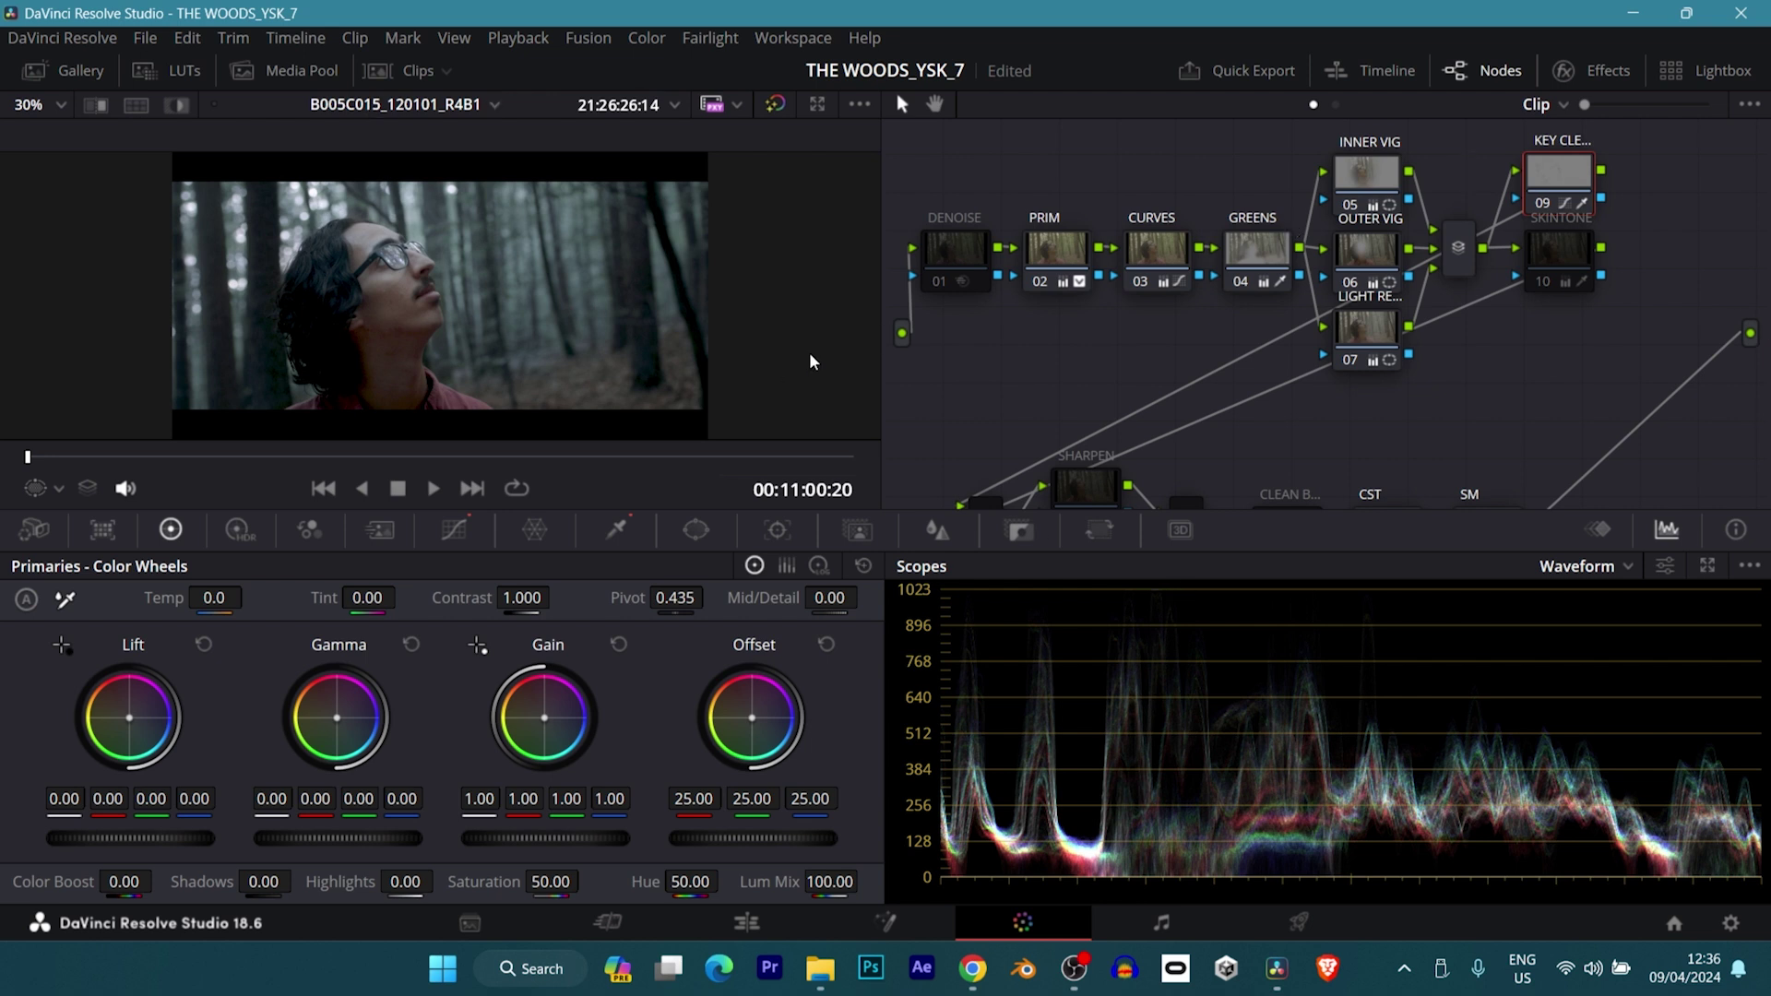
key("shift+h")
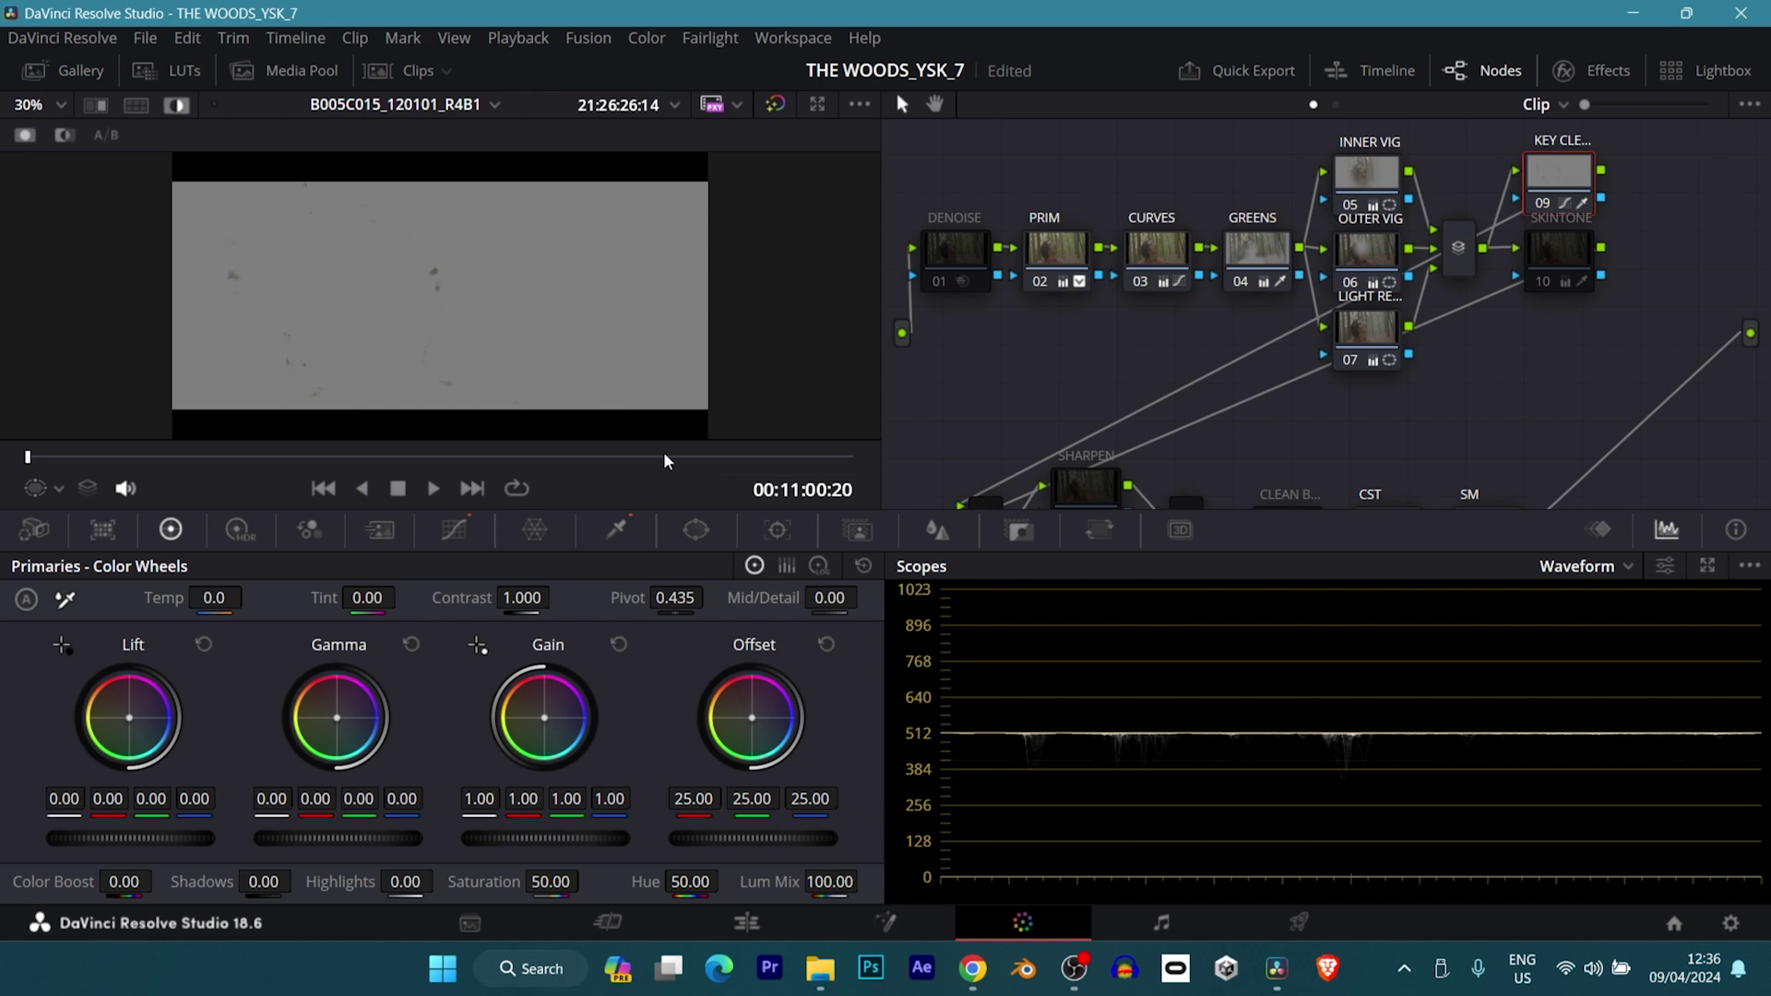
- Return to the full image, select node 10 SKINTONE, and zoom into the face
key("shift+h")
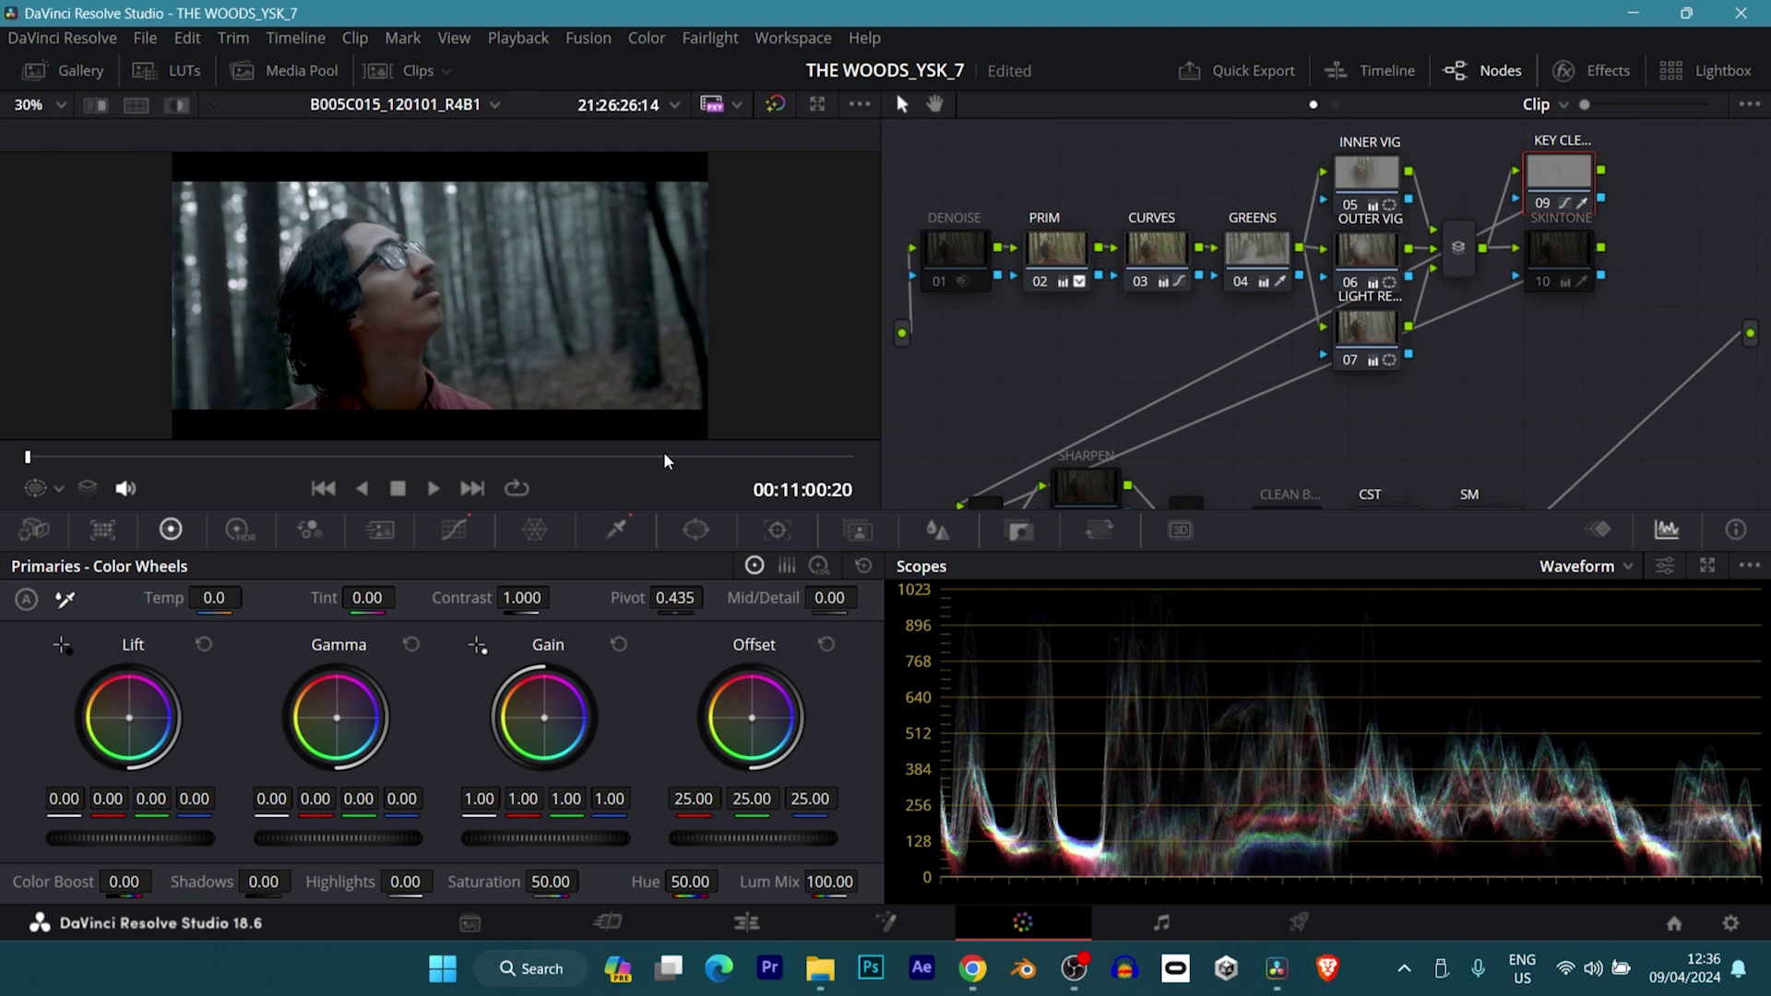
left_click(1559, 265)
scroll(374, 327, "up", 5)
scroll(375, 332, "up", 1)
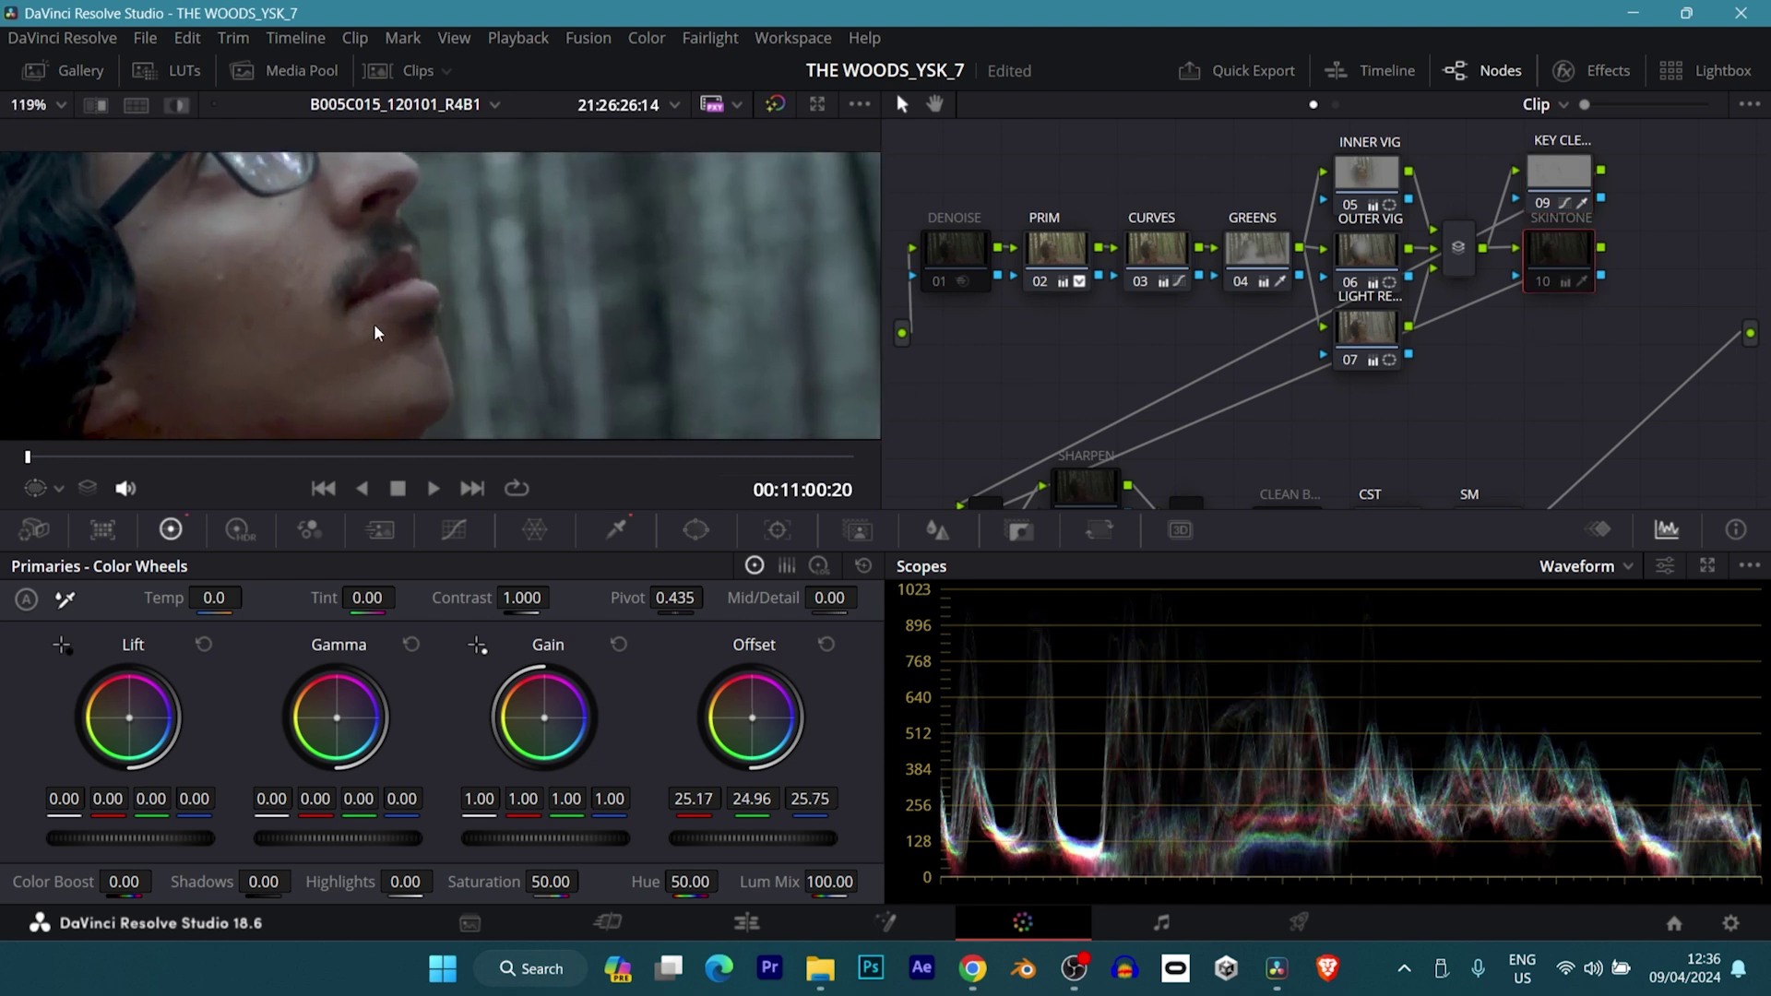
scroll(376, 332, "down", 1)
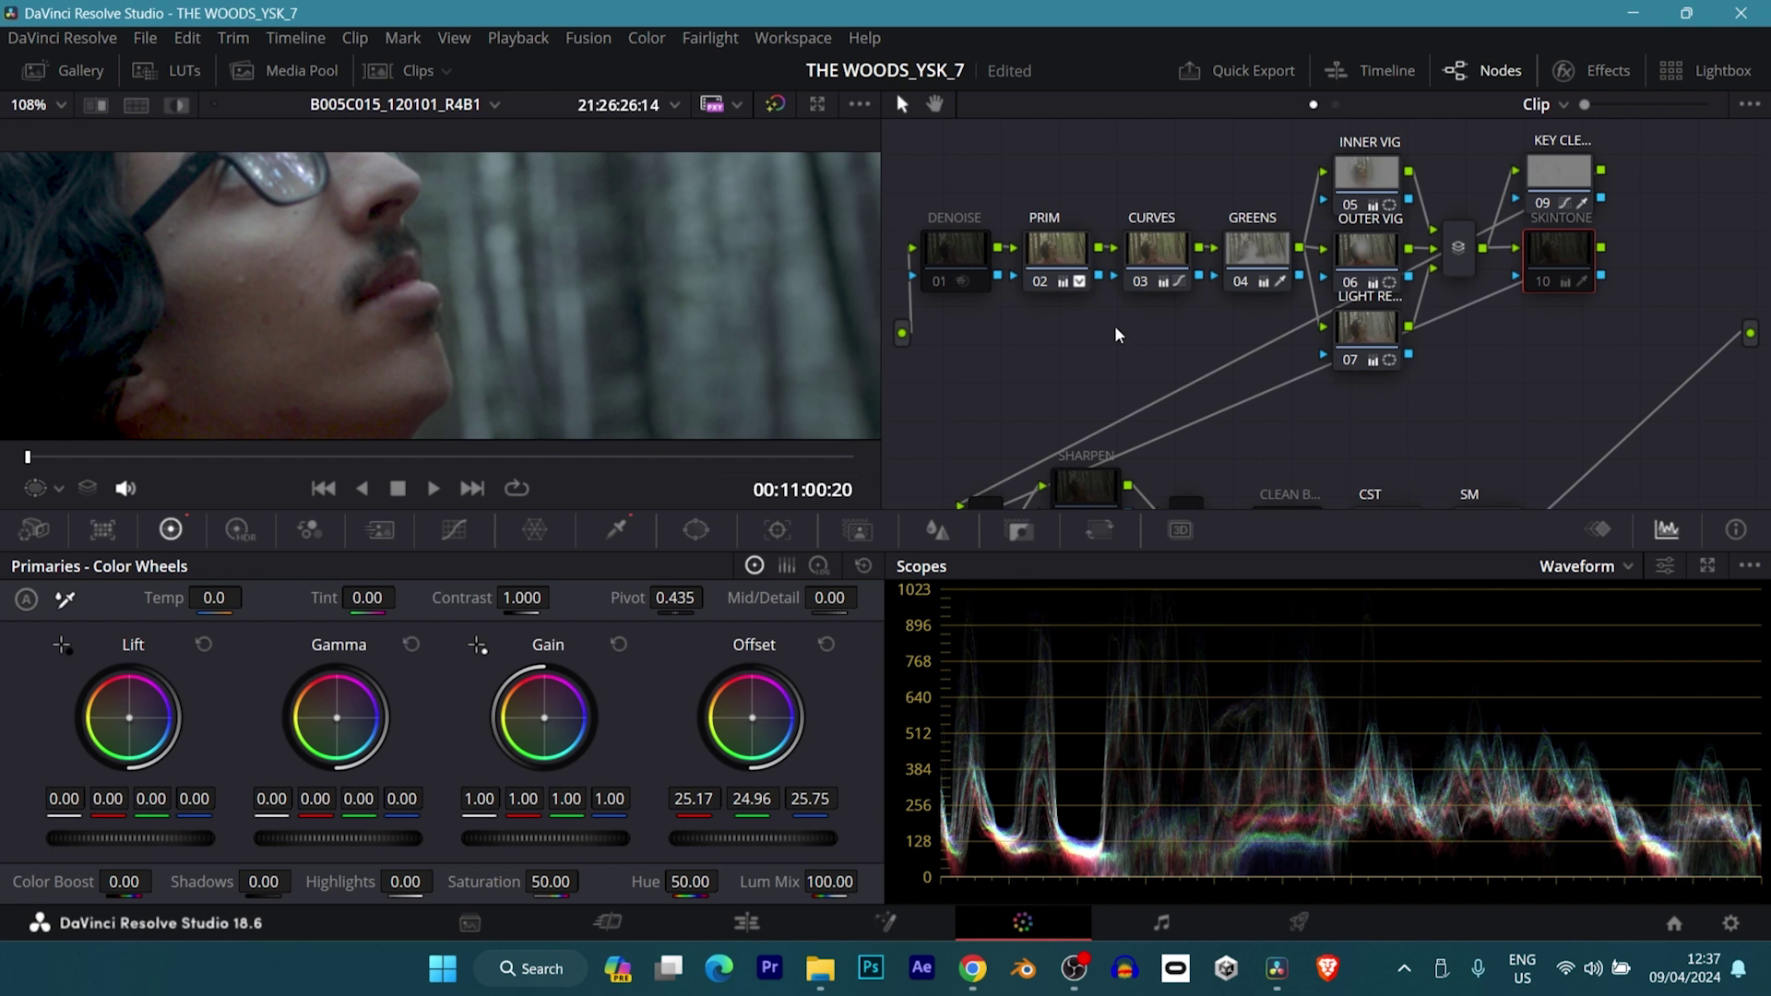
- Enable the SKINTONE correction and check its key as a highlight matte
key("ctrl+d")
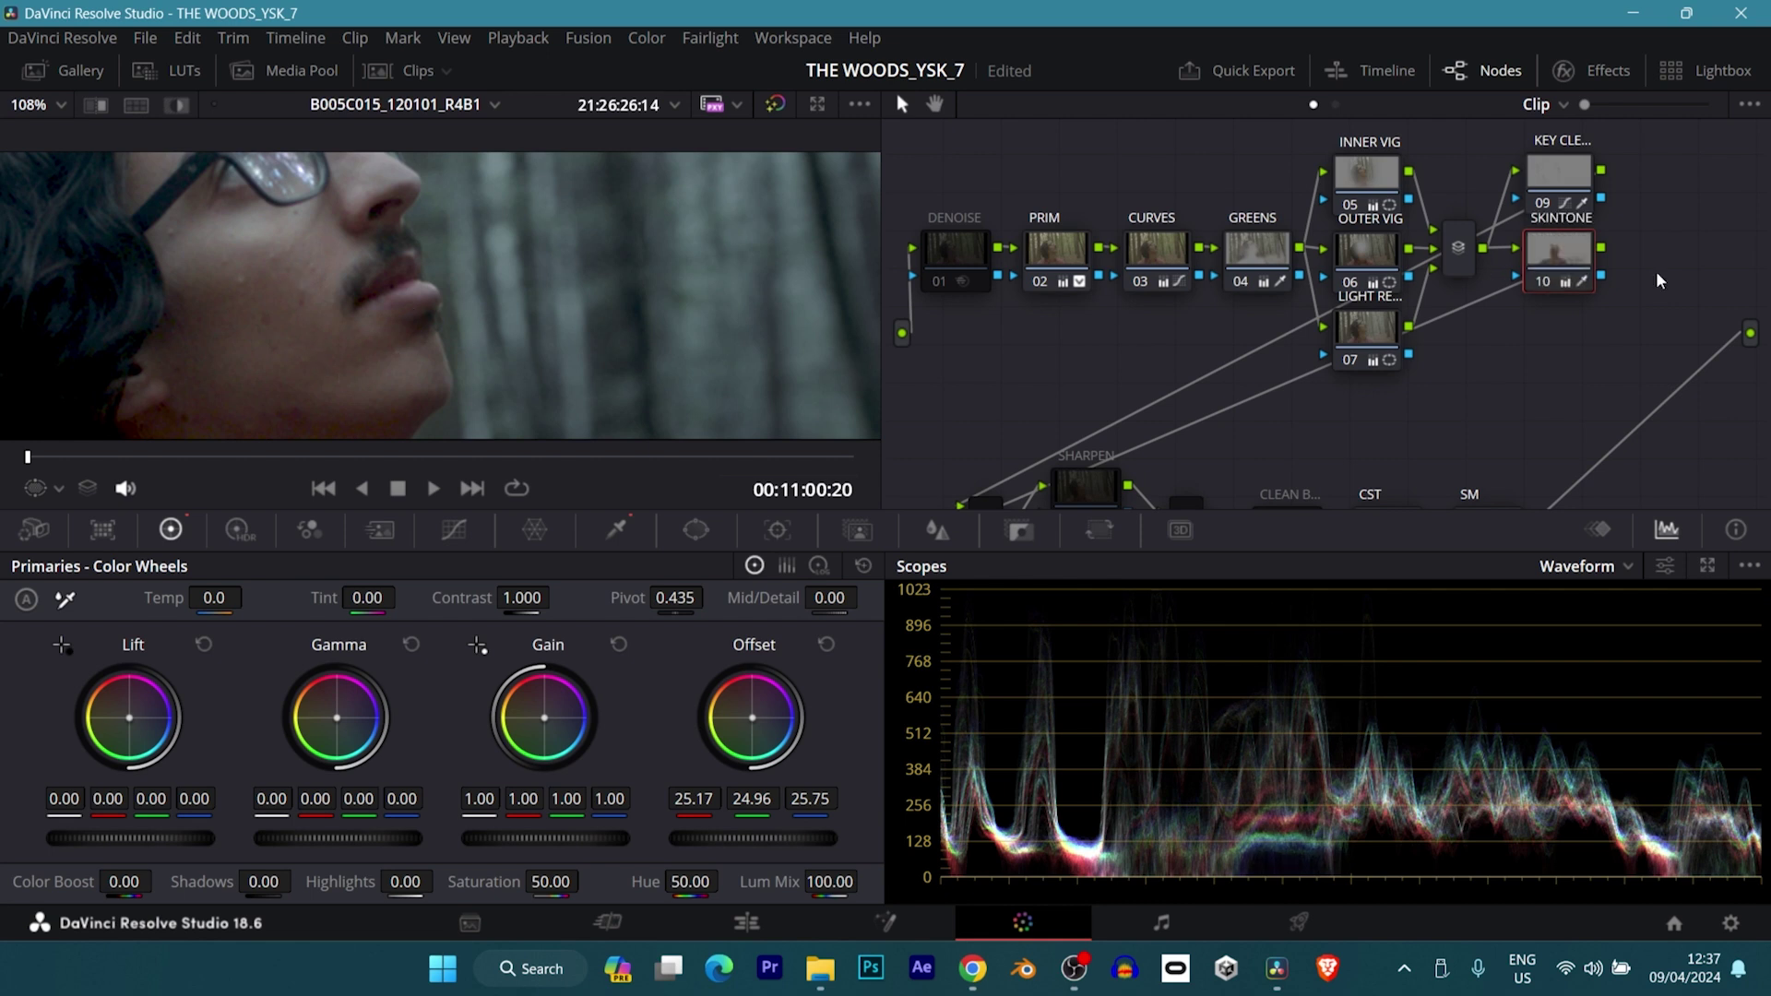
scroll(684, 249, "down", 6)
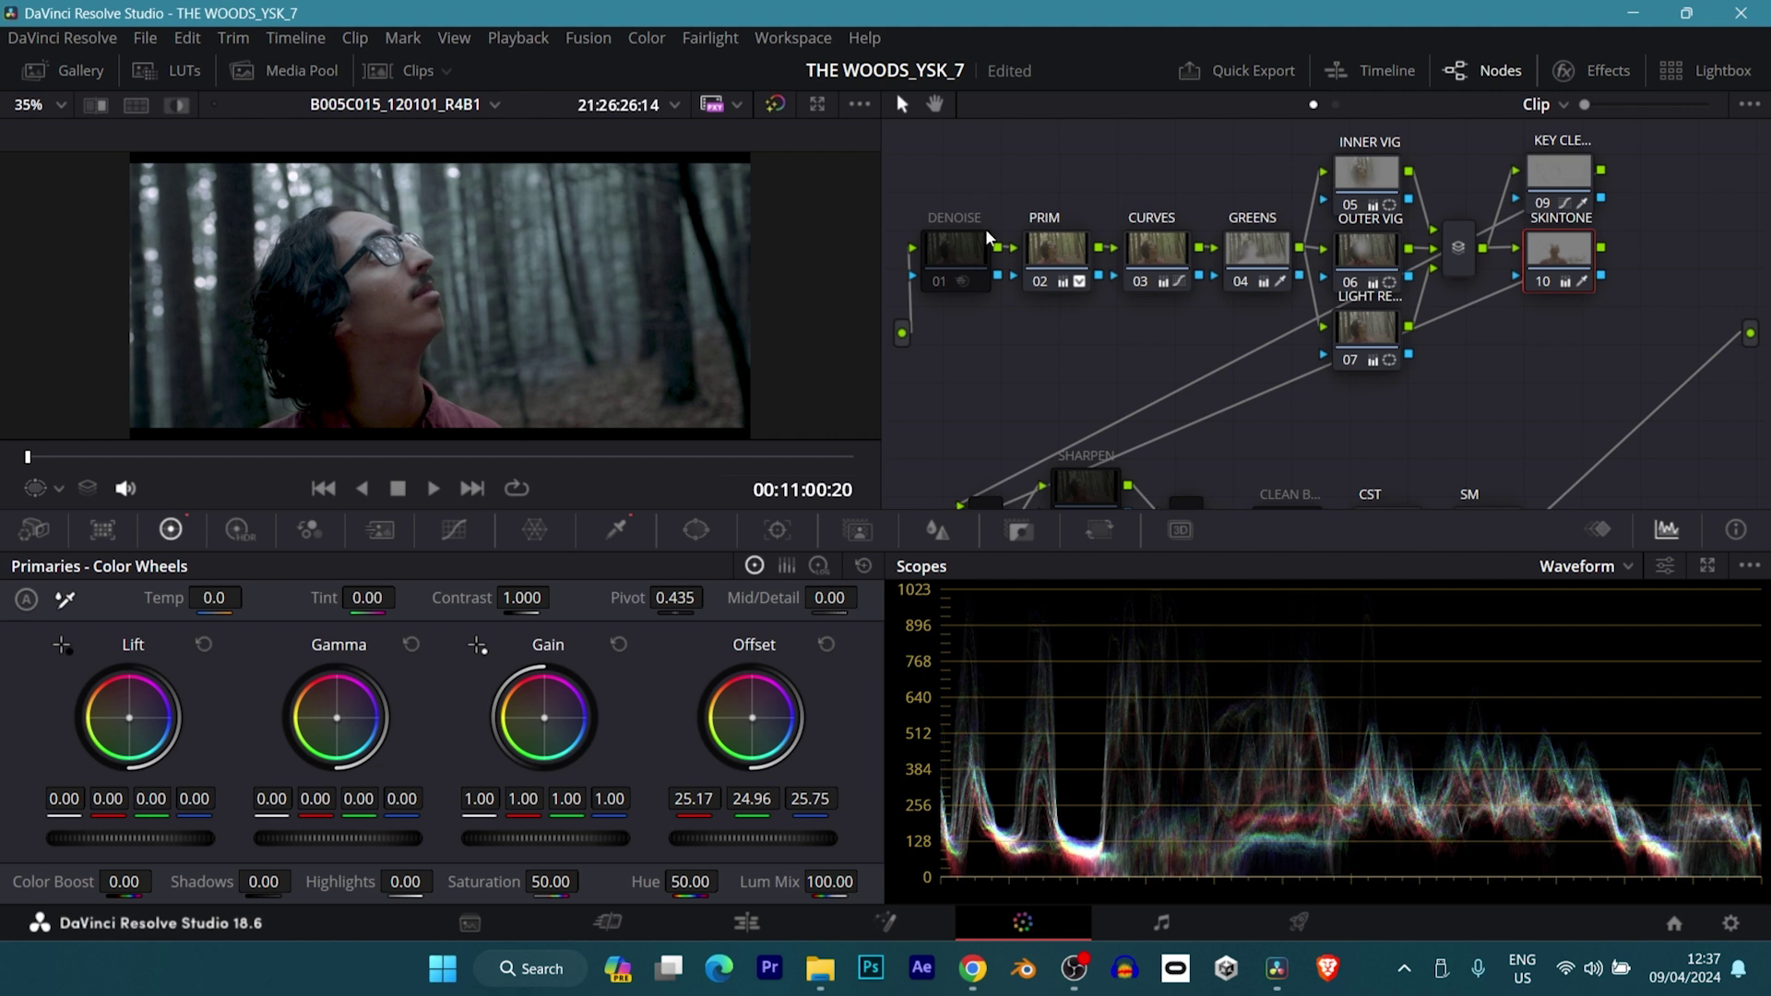
key("shift+h")
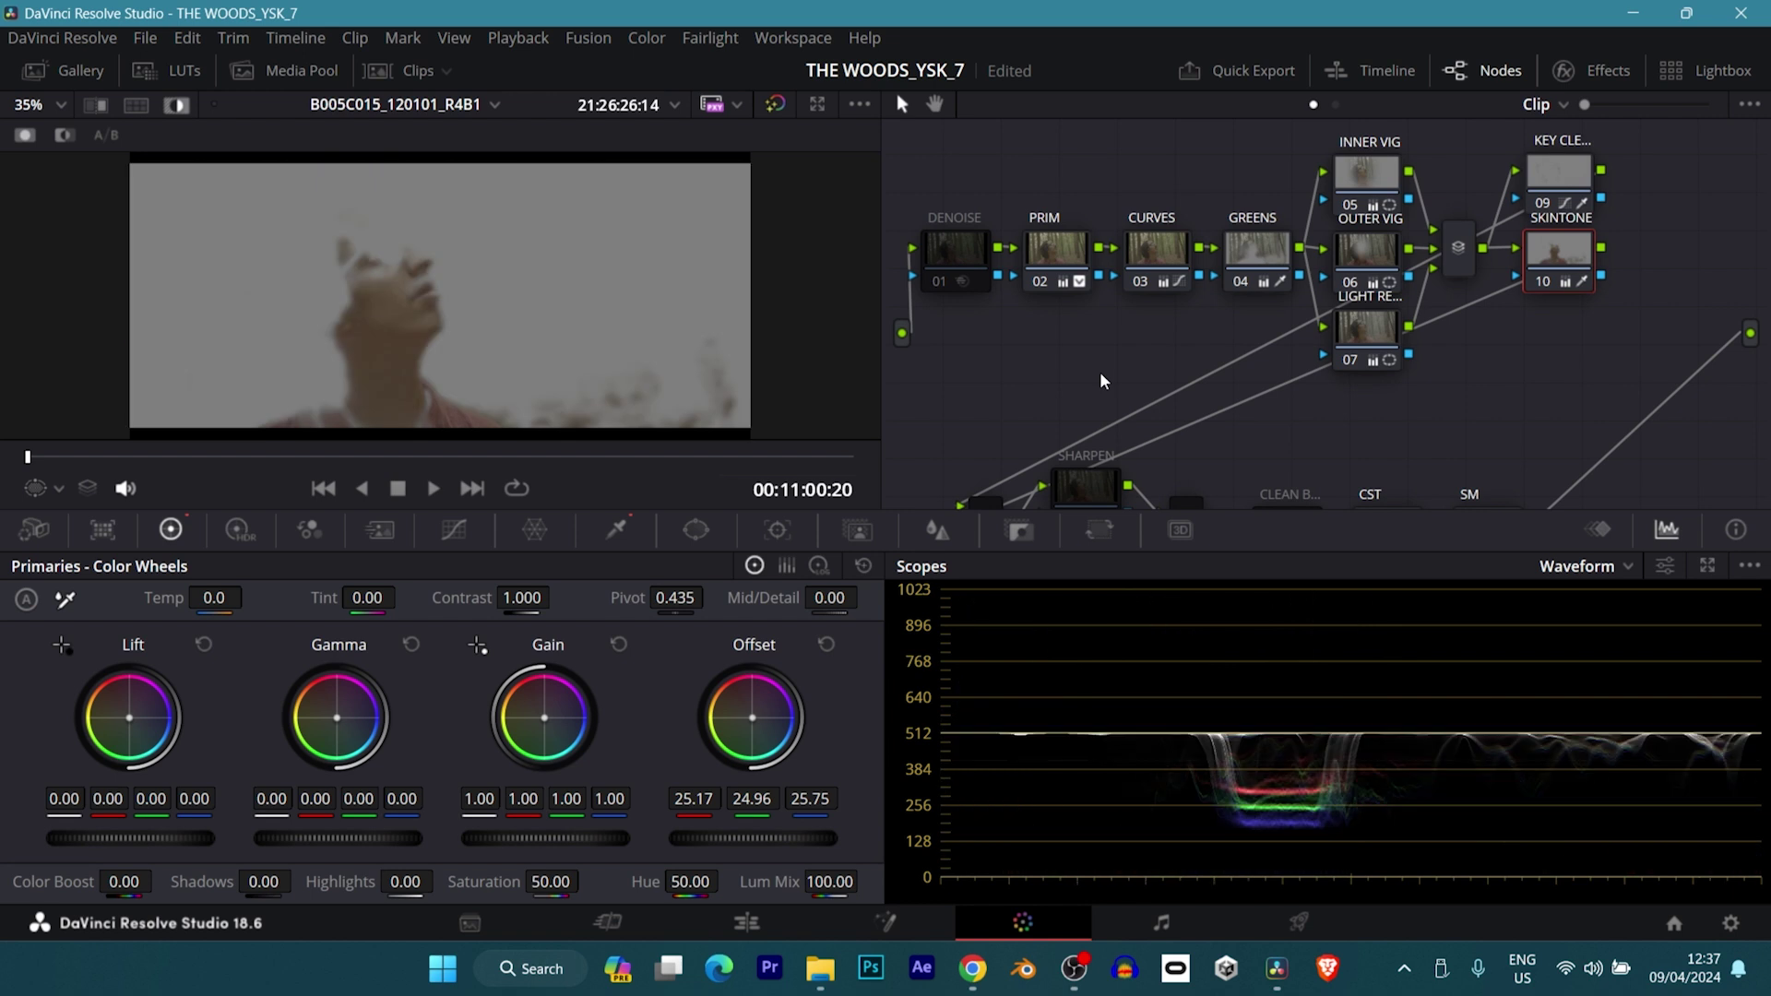
key("shift+h")
scroll(978, 448, "down", 3)
left_click(987, 454)
- Select the SHARPEN node and toggle it off and on to compare the face
left_click(1099, 418)
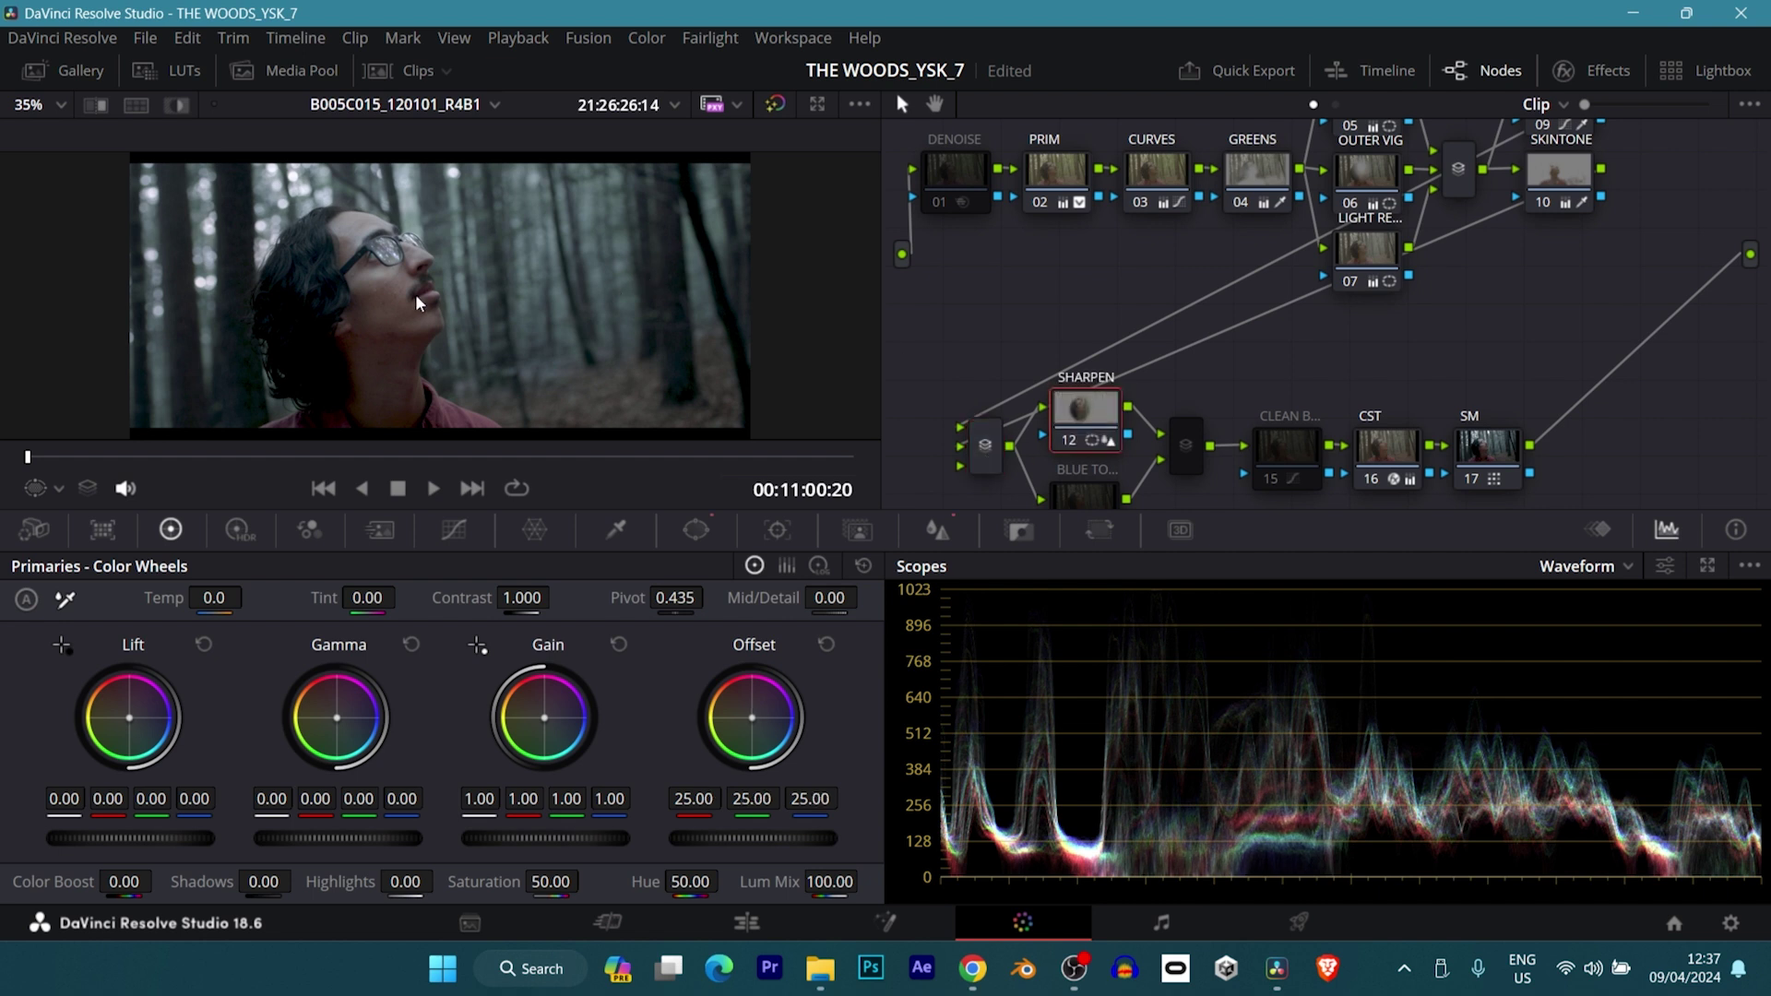
scroll(415, 293, "up", 5)
scroll(417, 297, "down", 2)
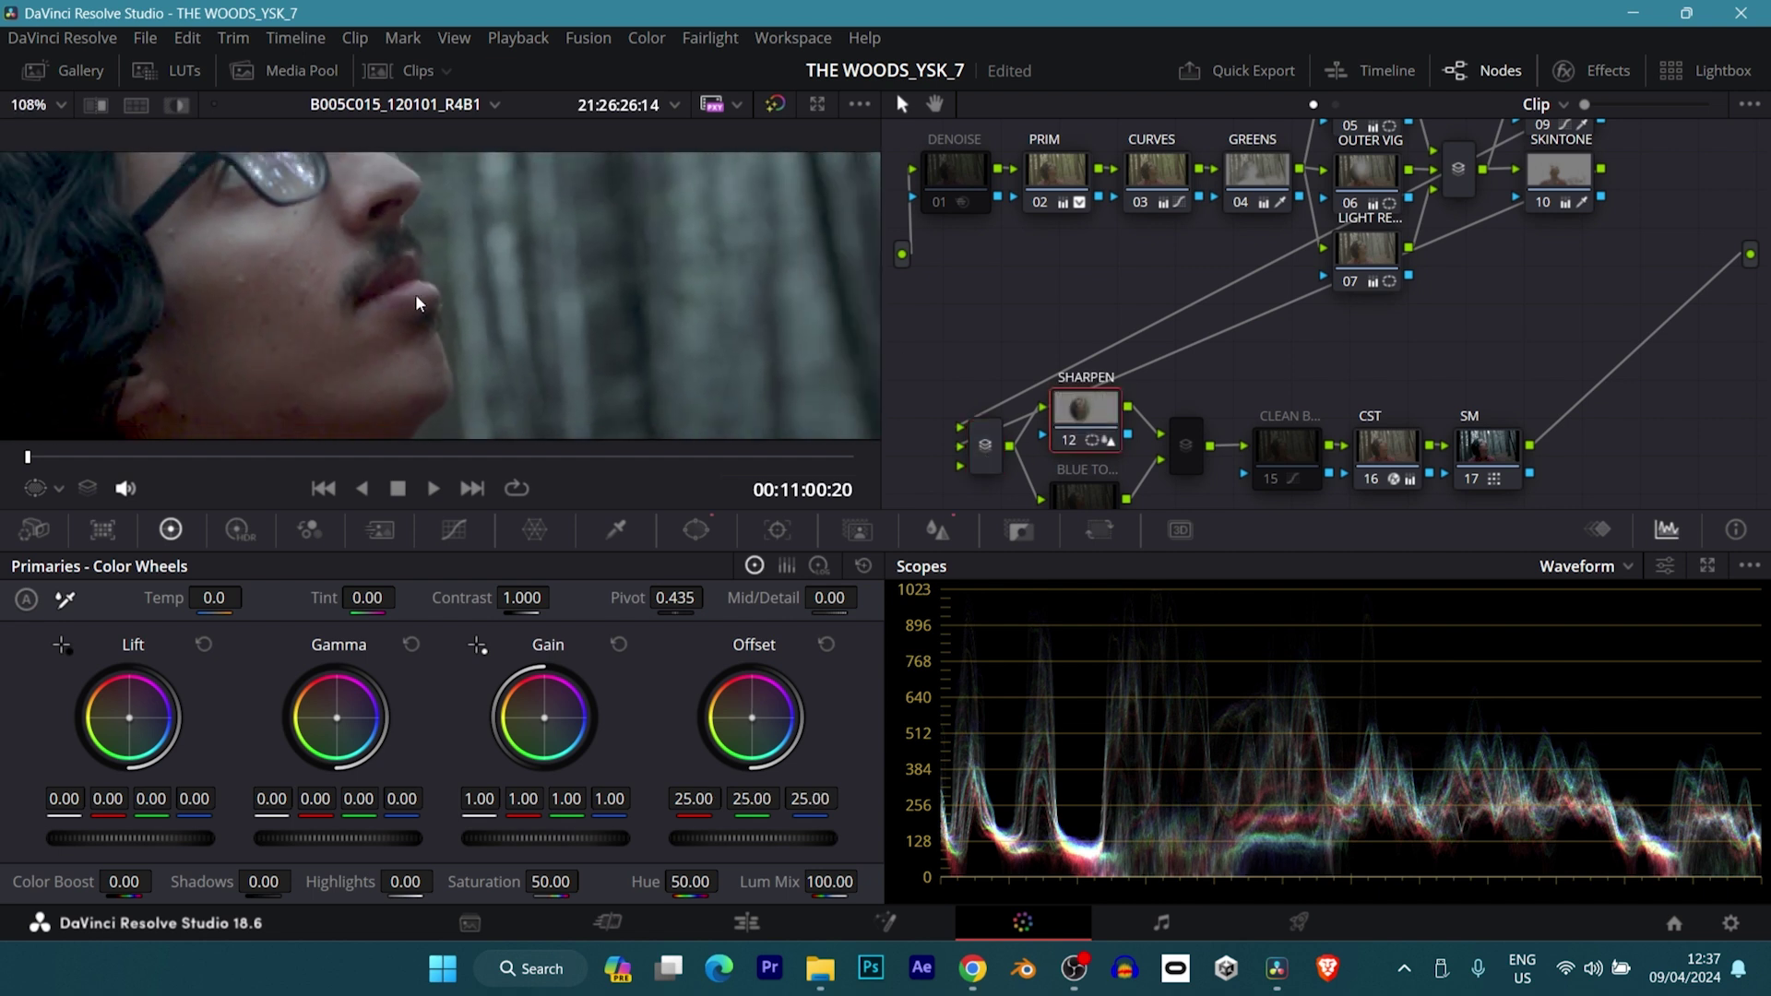
key("ctrl+d")
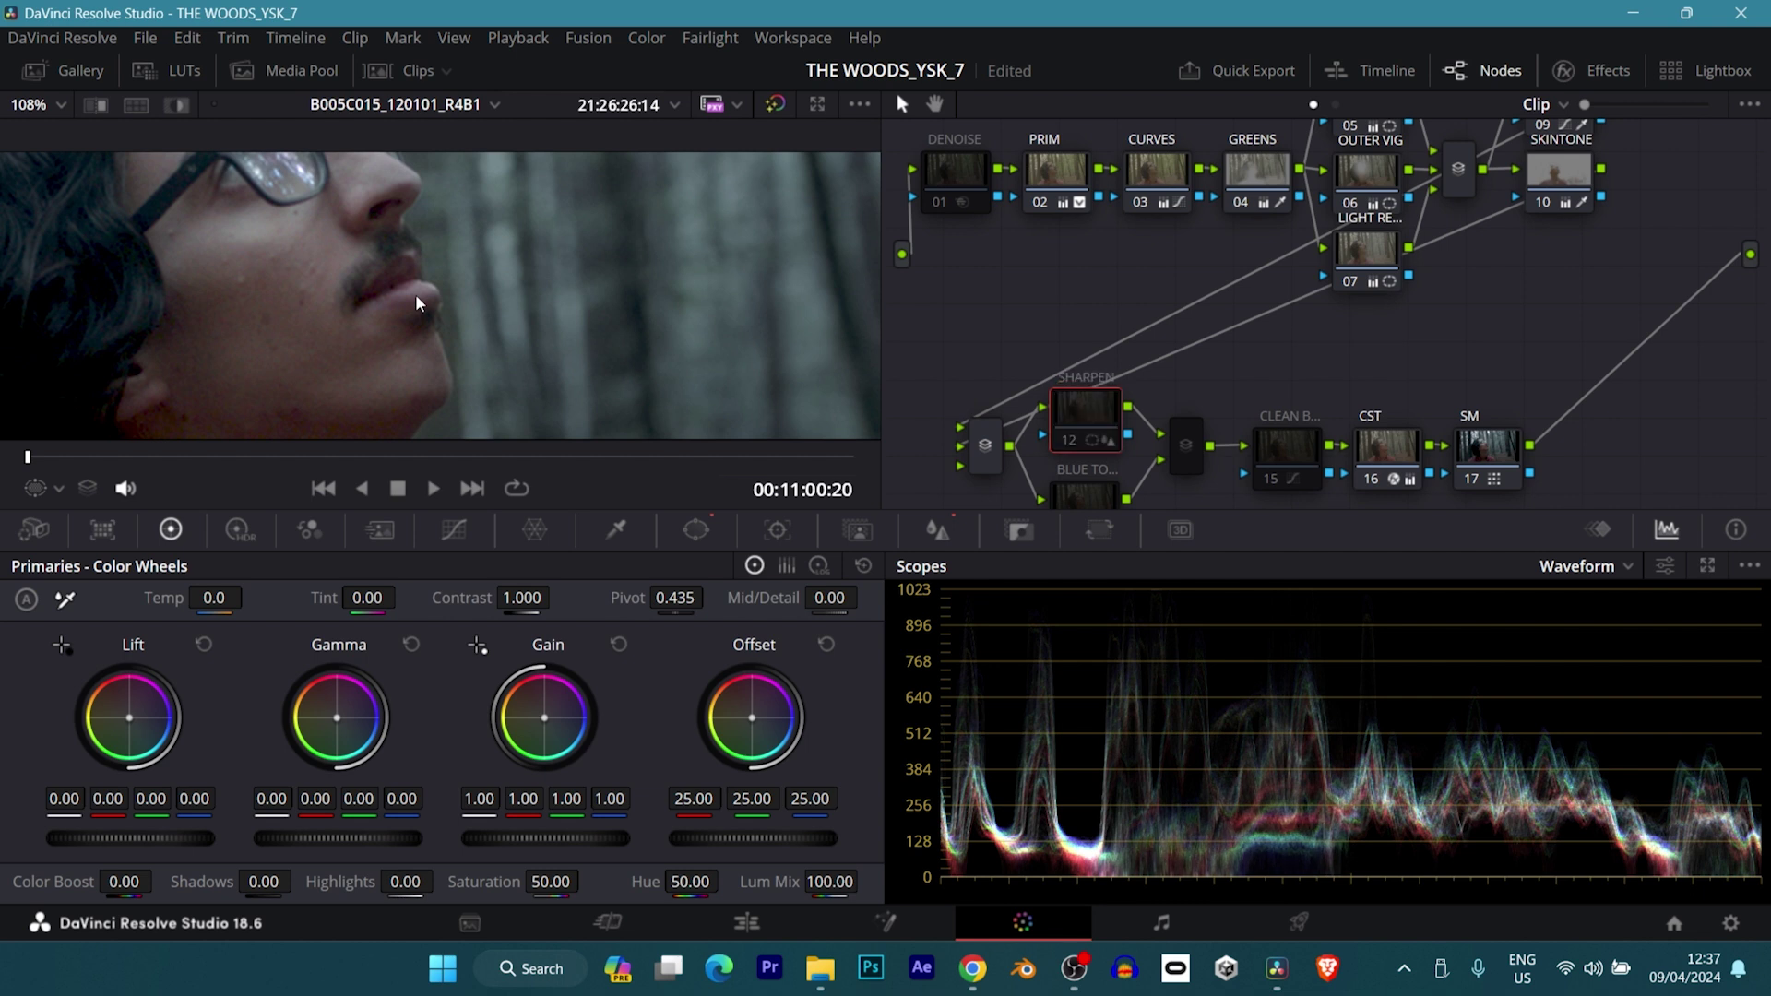
key("ctrl+d")
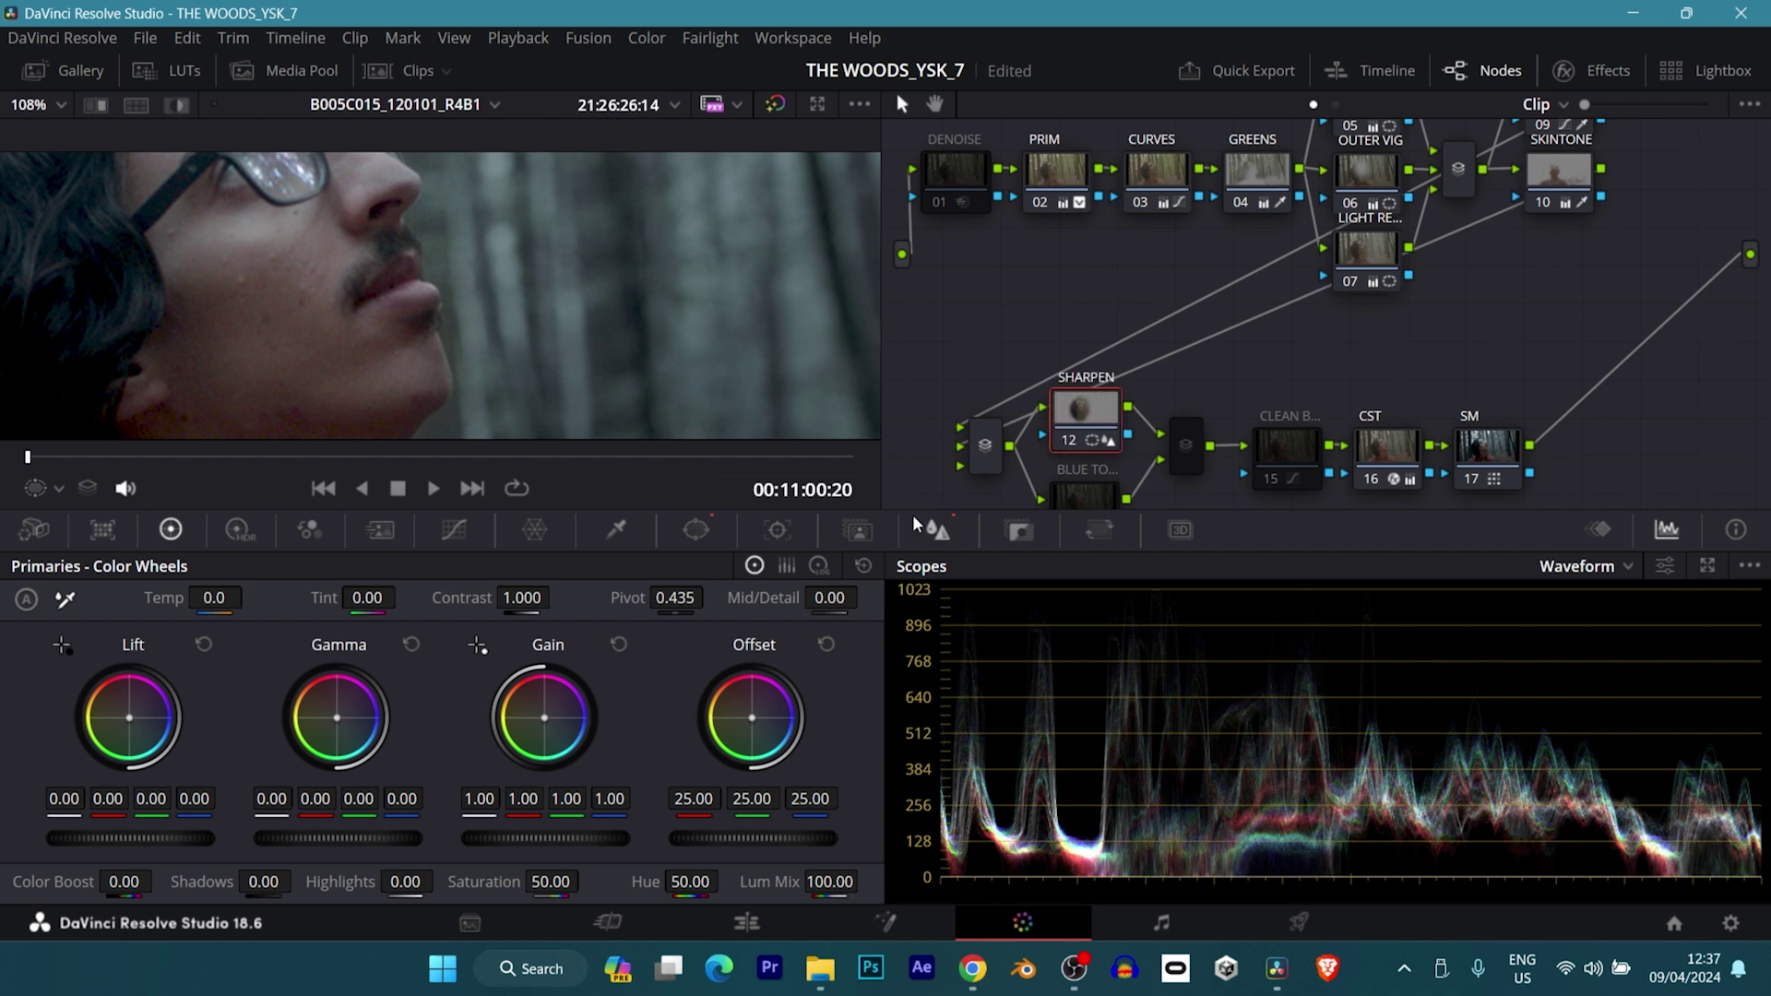
- Try Blur radius values 0.14 and 2.00, then undo back to 0.46
left_click(716, 533)
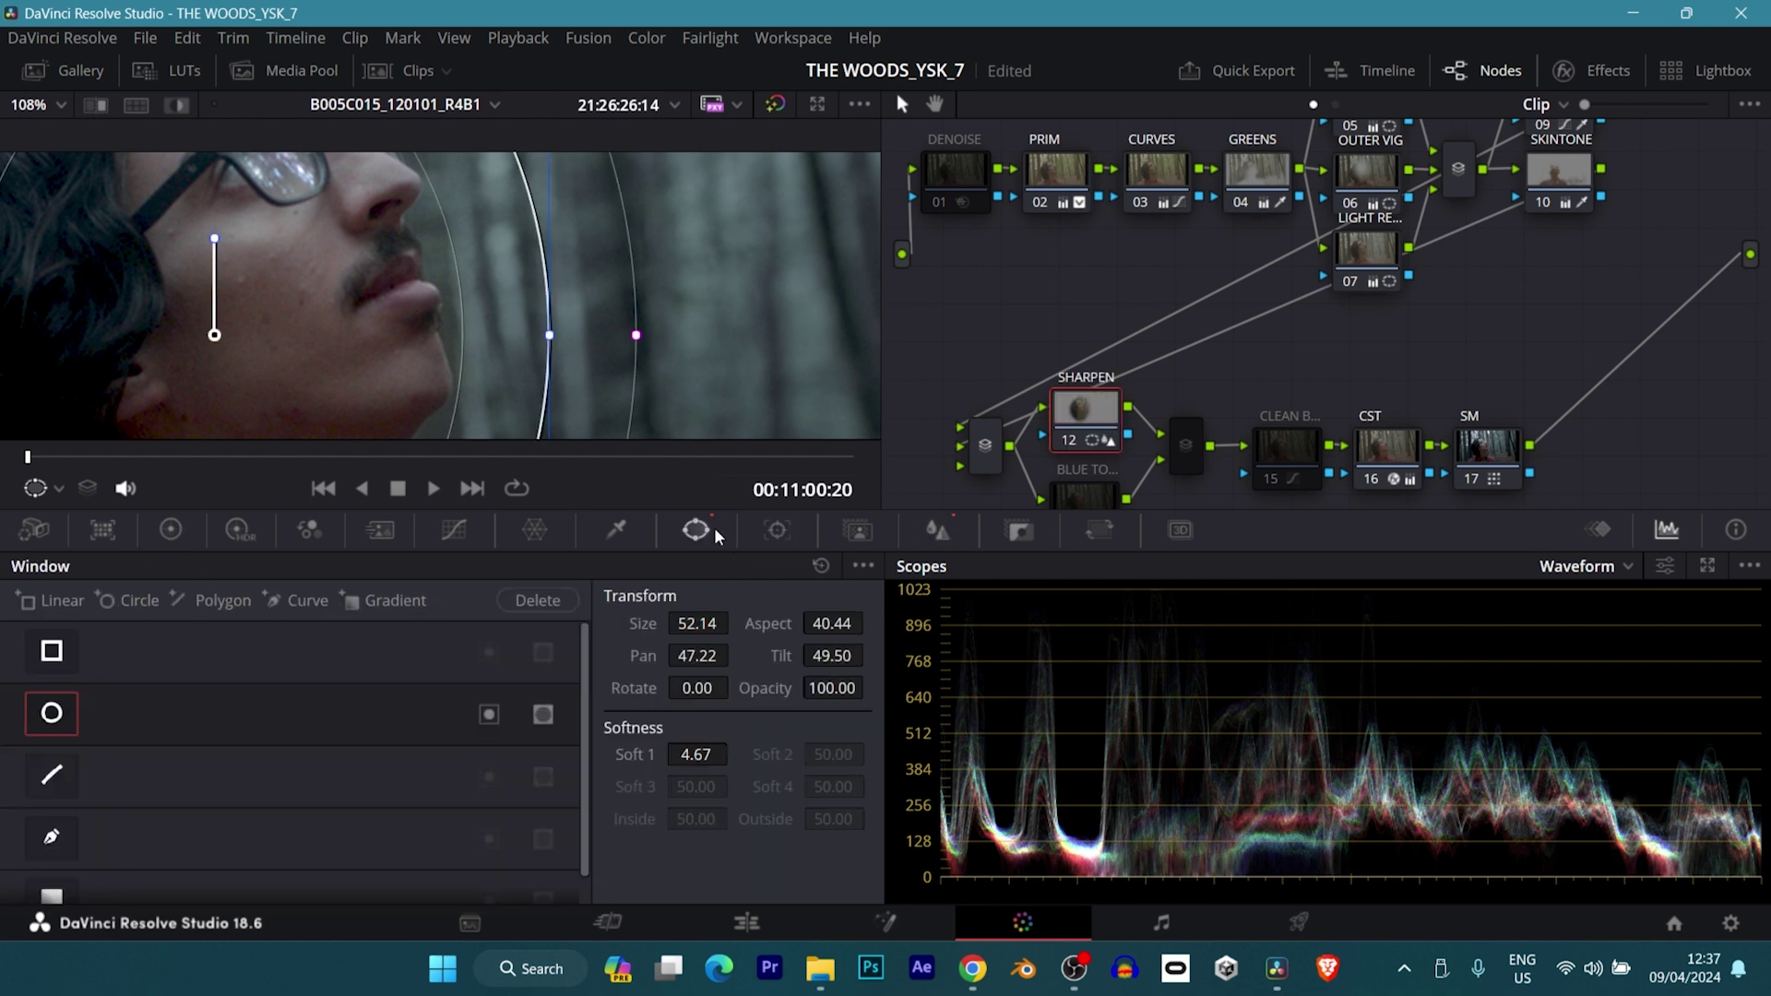
scroll(811, 415, "down", 6)
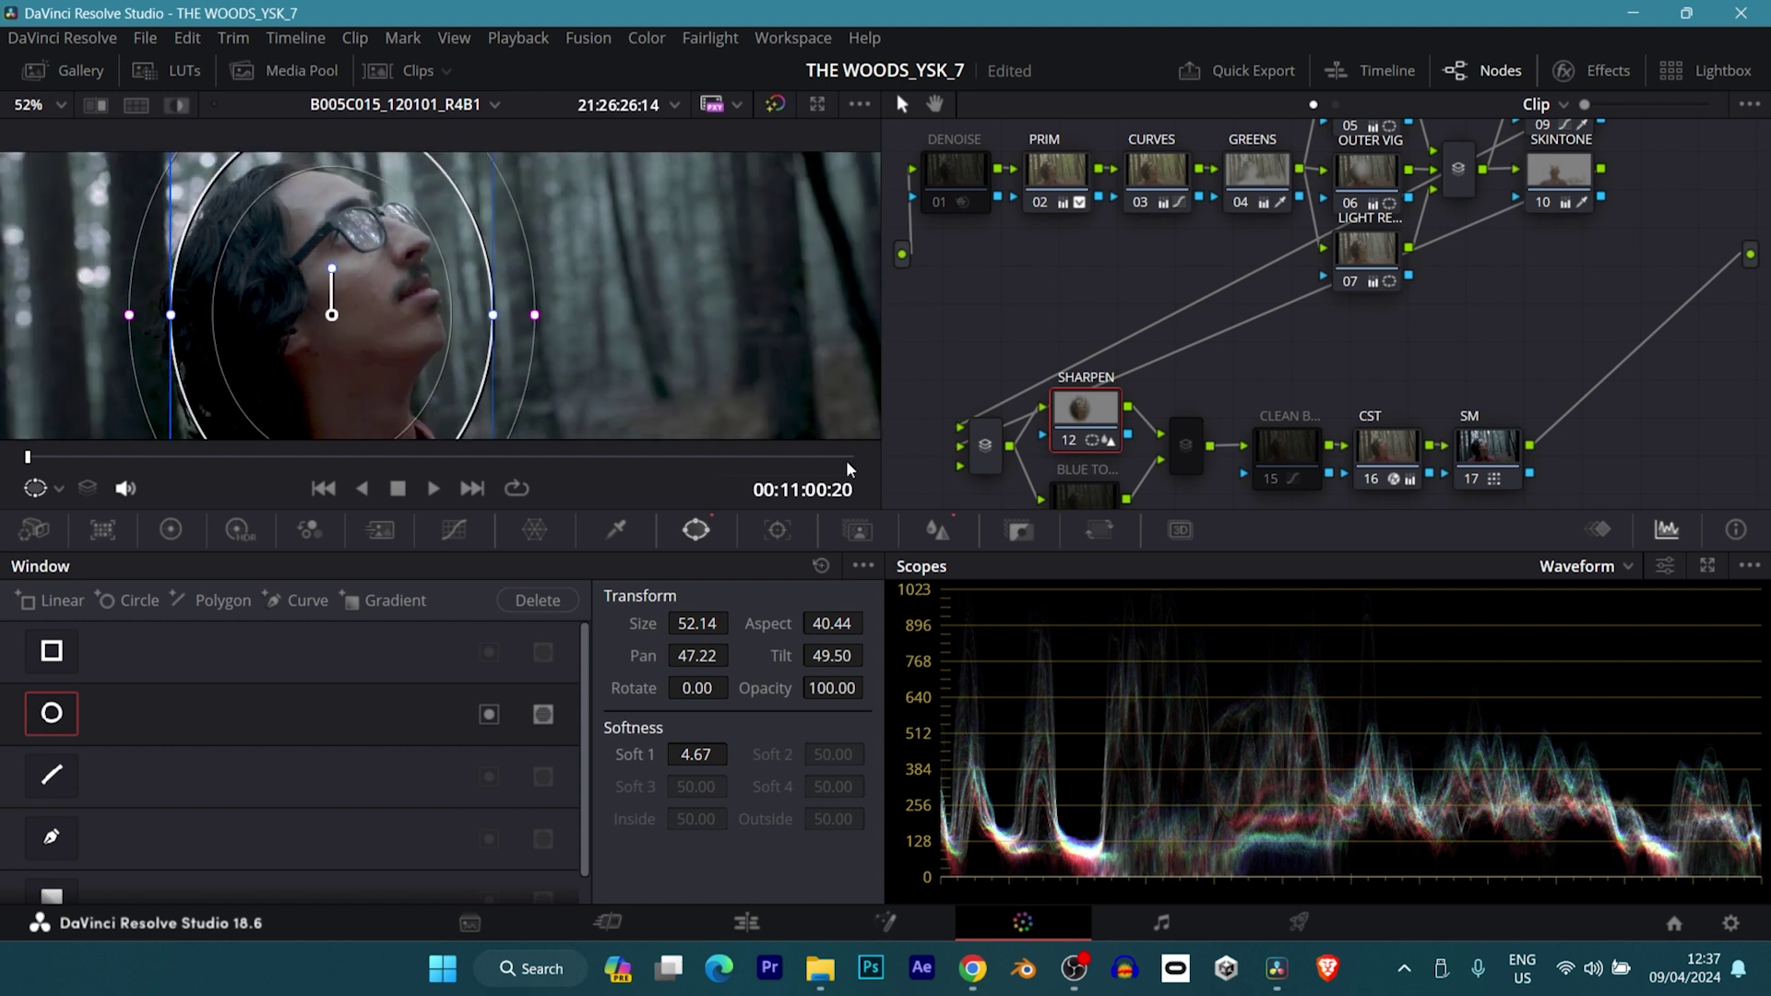
left_click(935, 530)
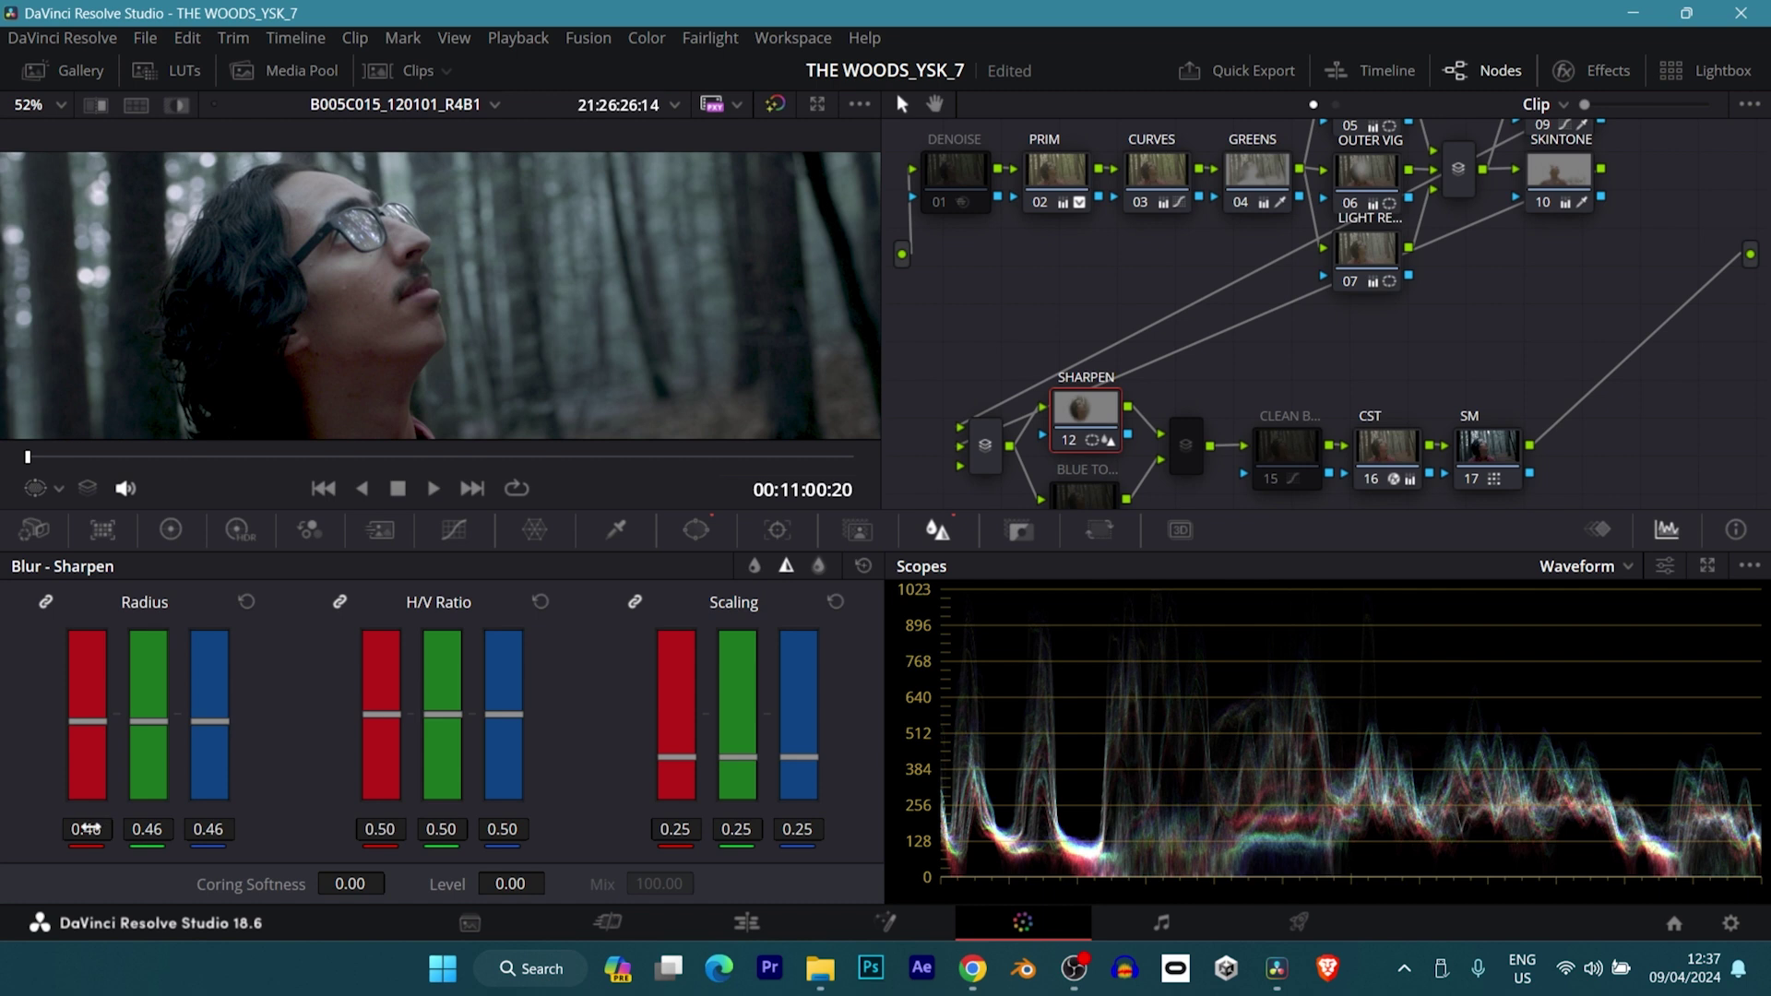
left_click_drag(86, 828, 26, 828)
scroll(279, 364, "up", 4)
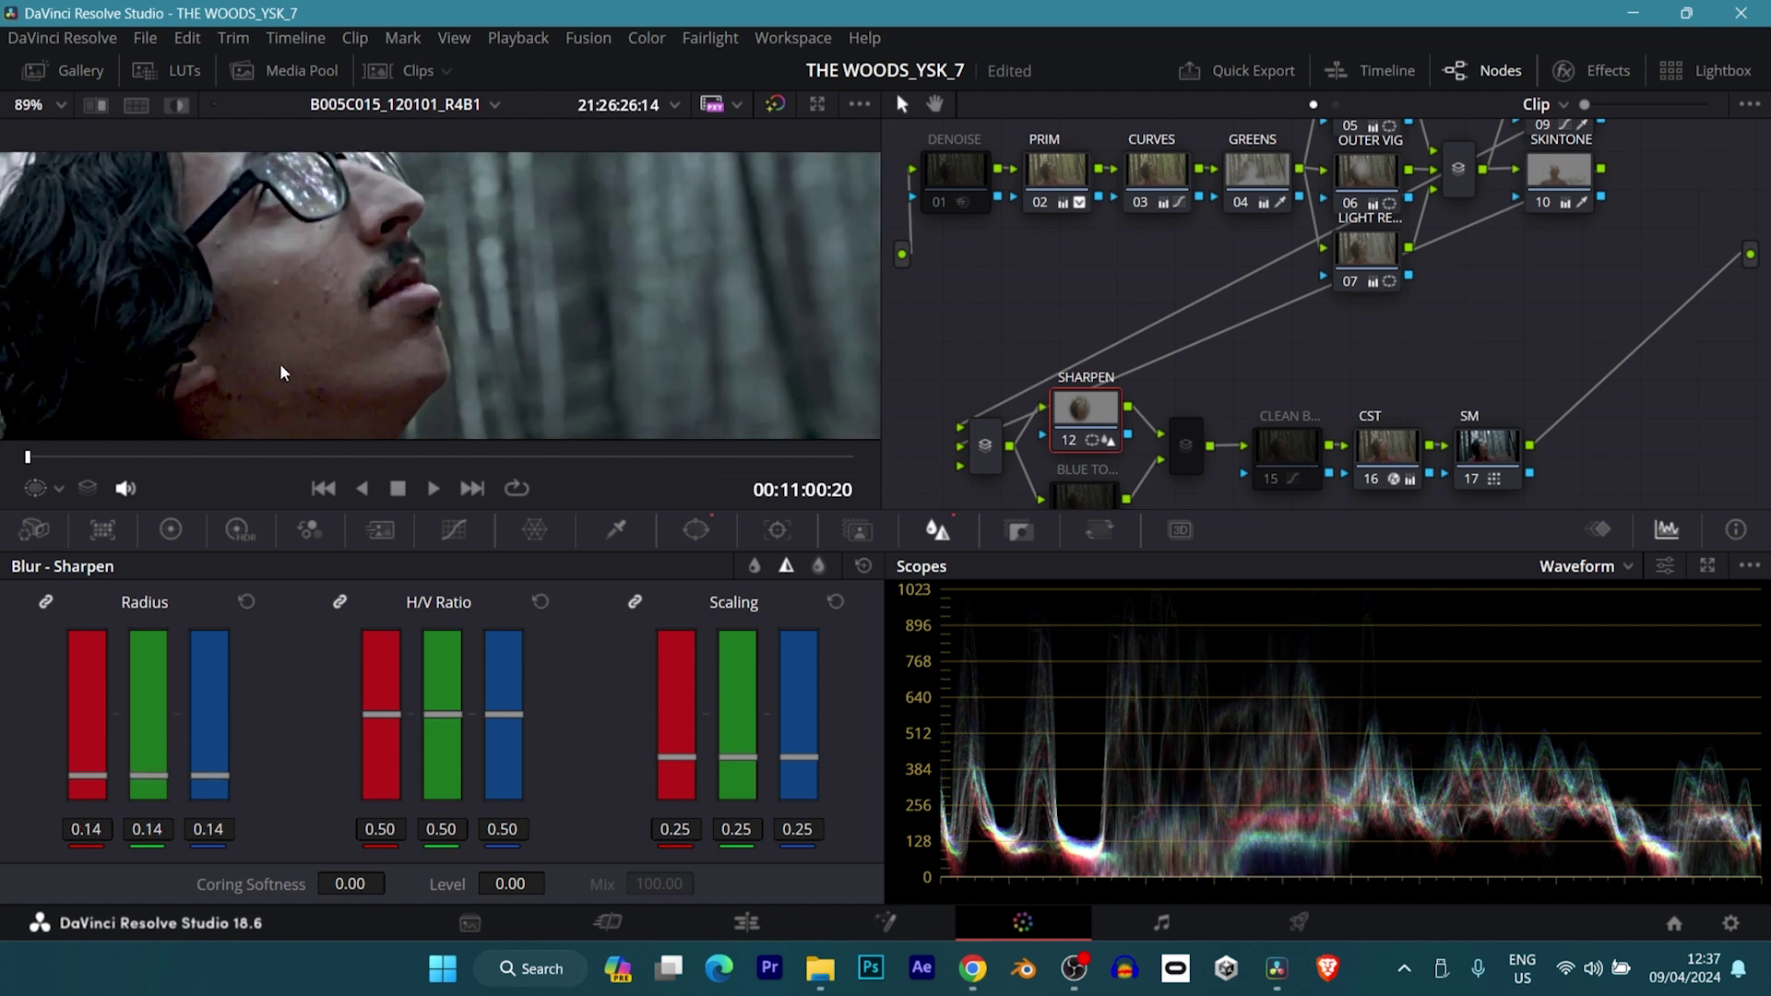
double_click(86, 829)
type("2")
key("Return")
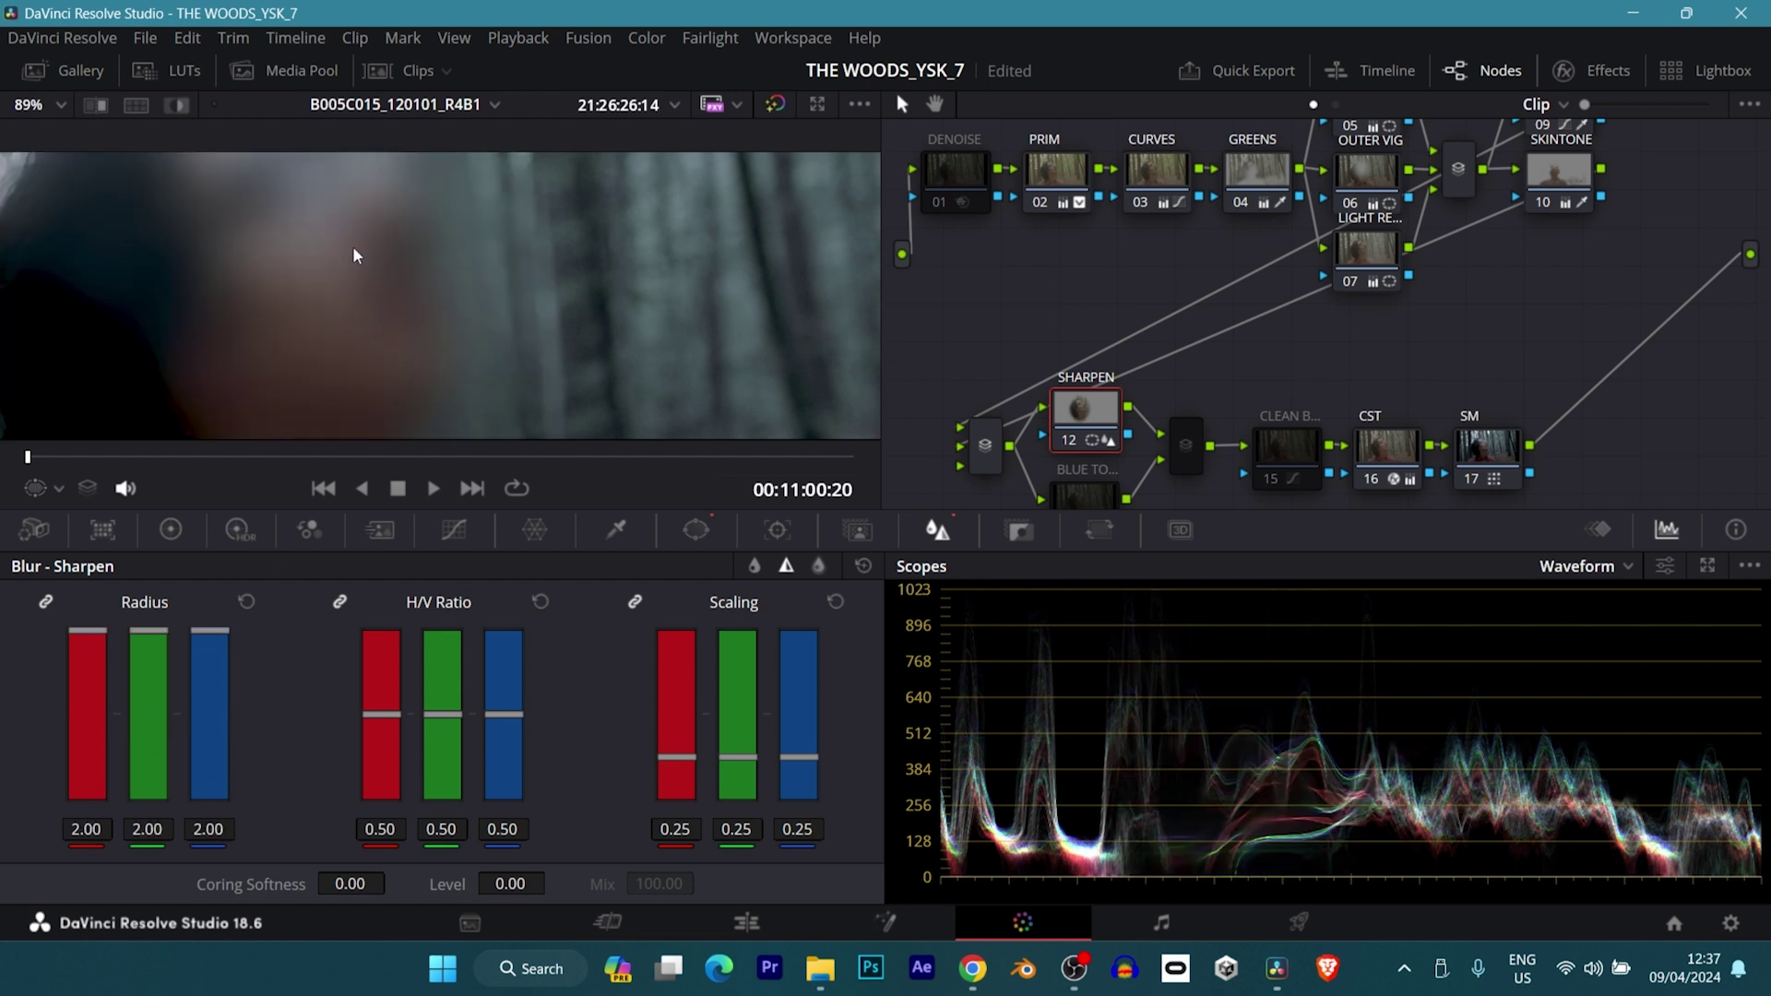
scroll(353, 247, "down", 5)
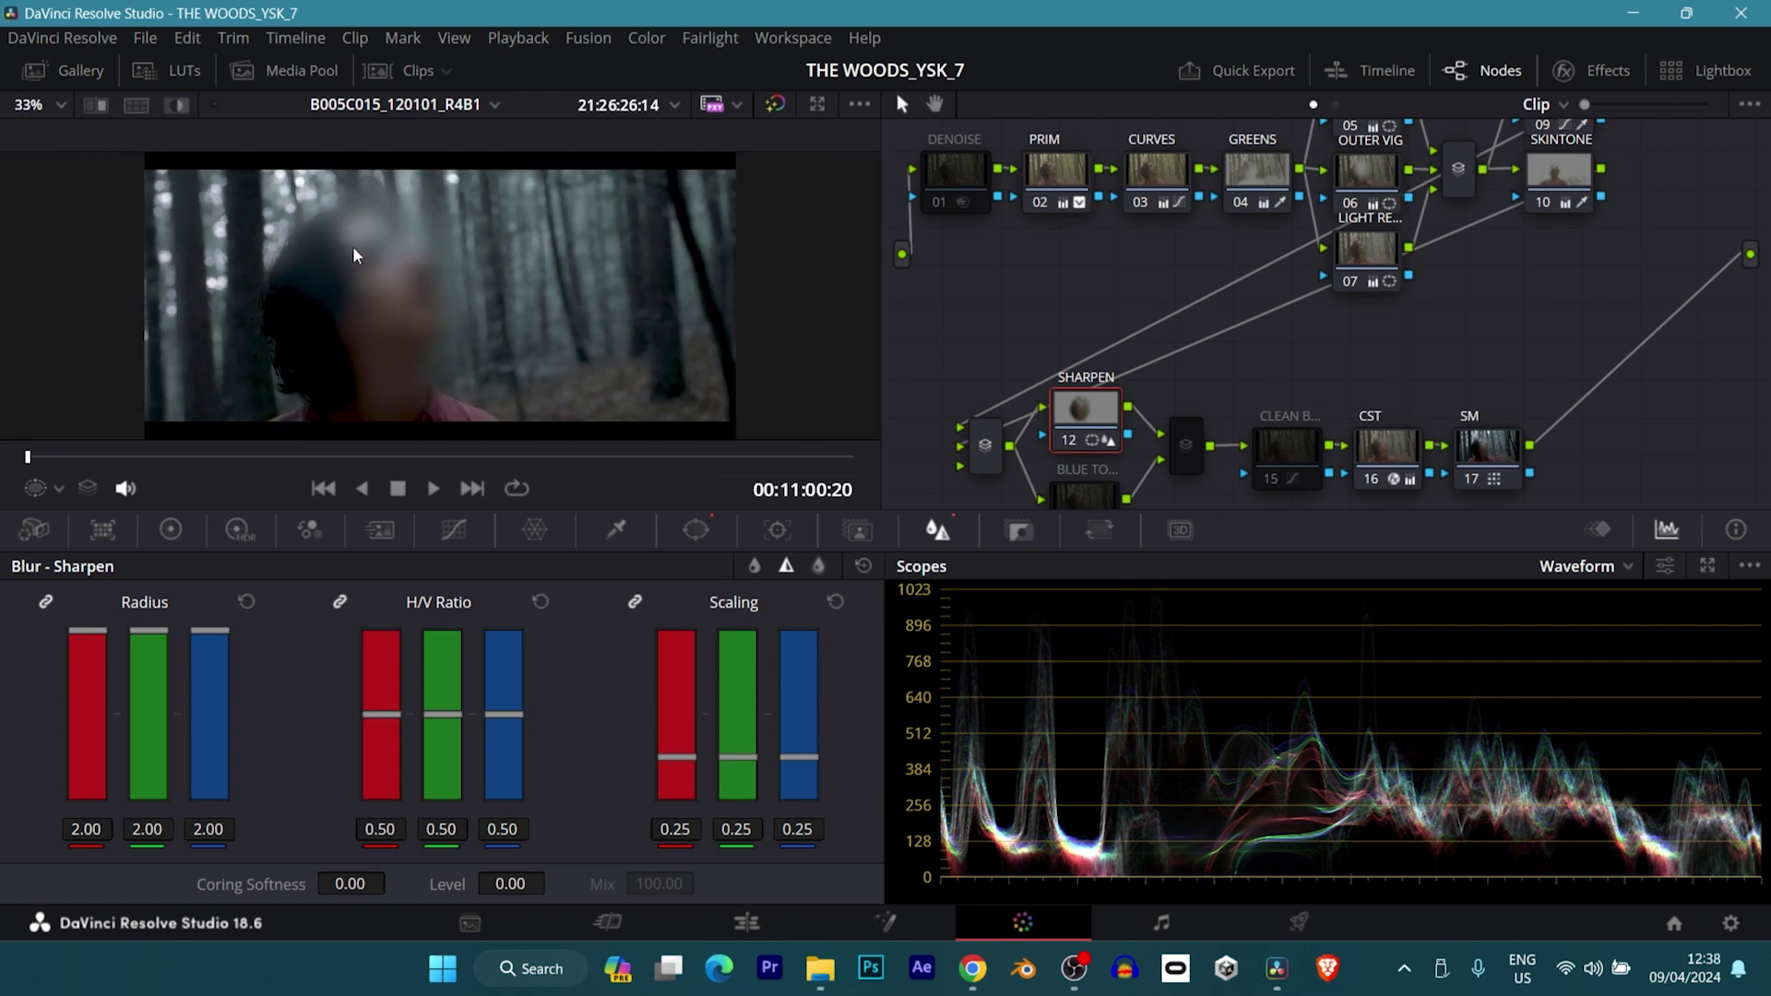
key("ctrl+z")
key("ctrl+z")
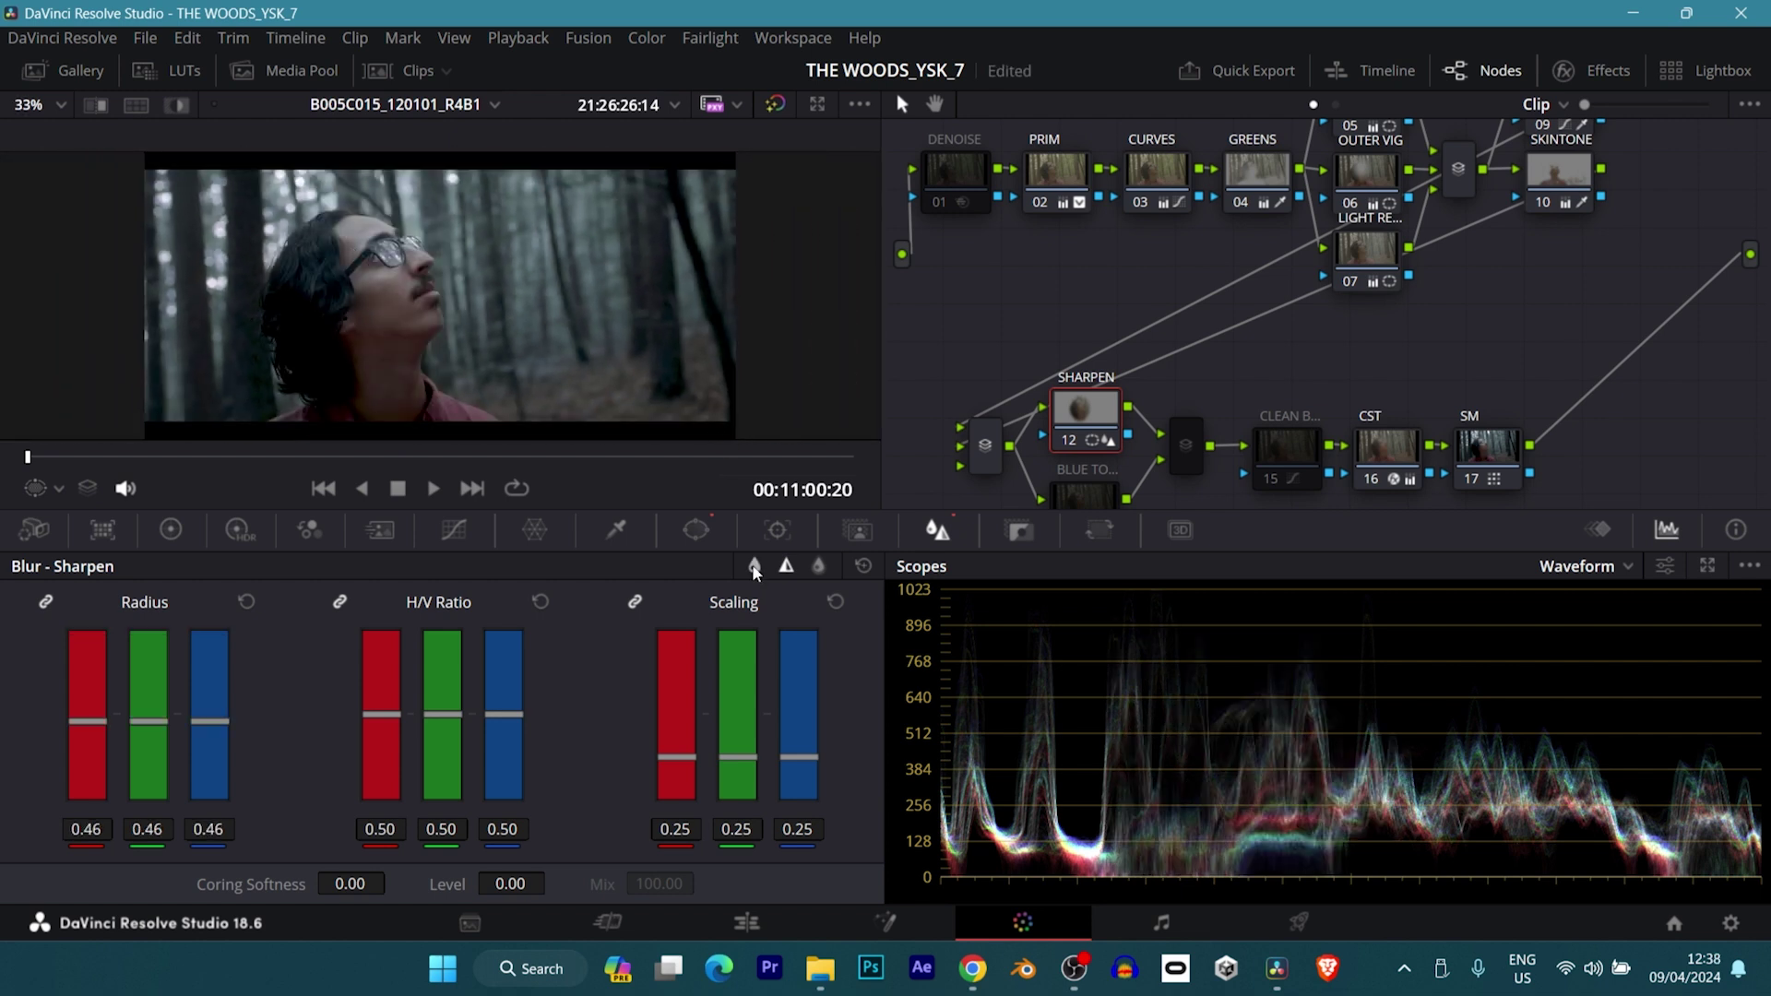
- Show the face circle window, scrub the clip to check it, return to start, select node 13
left_click(710, 528)
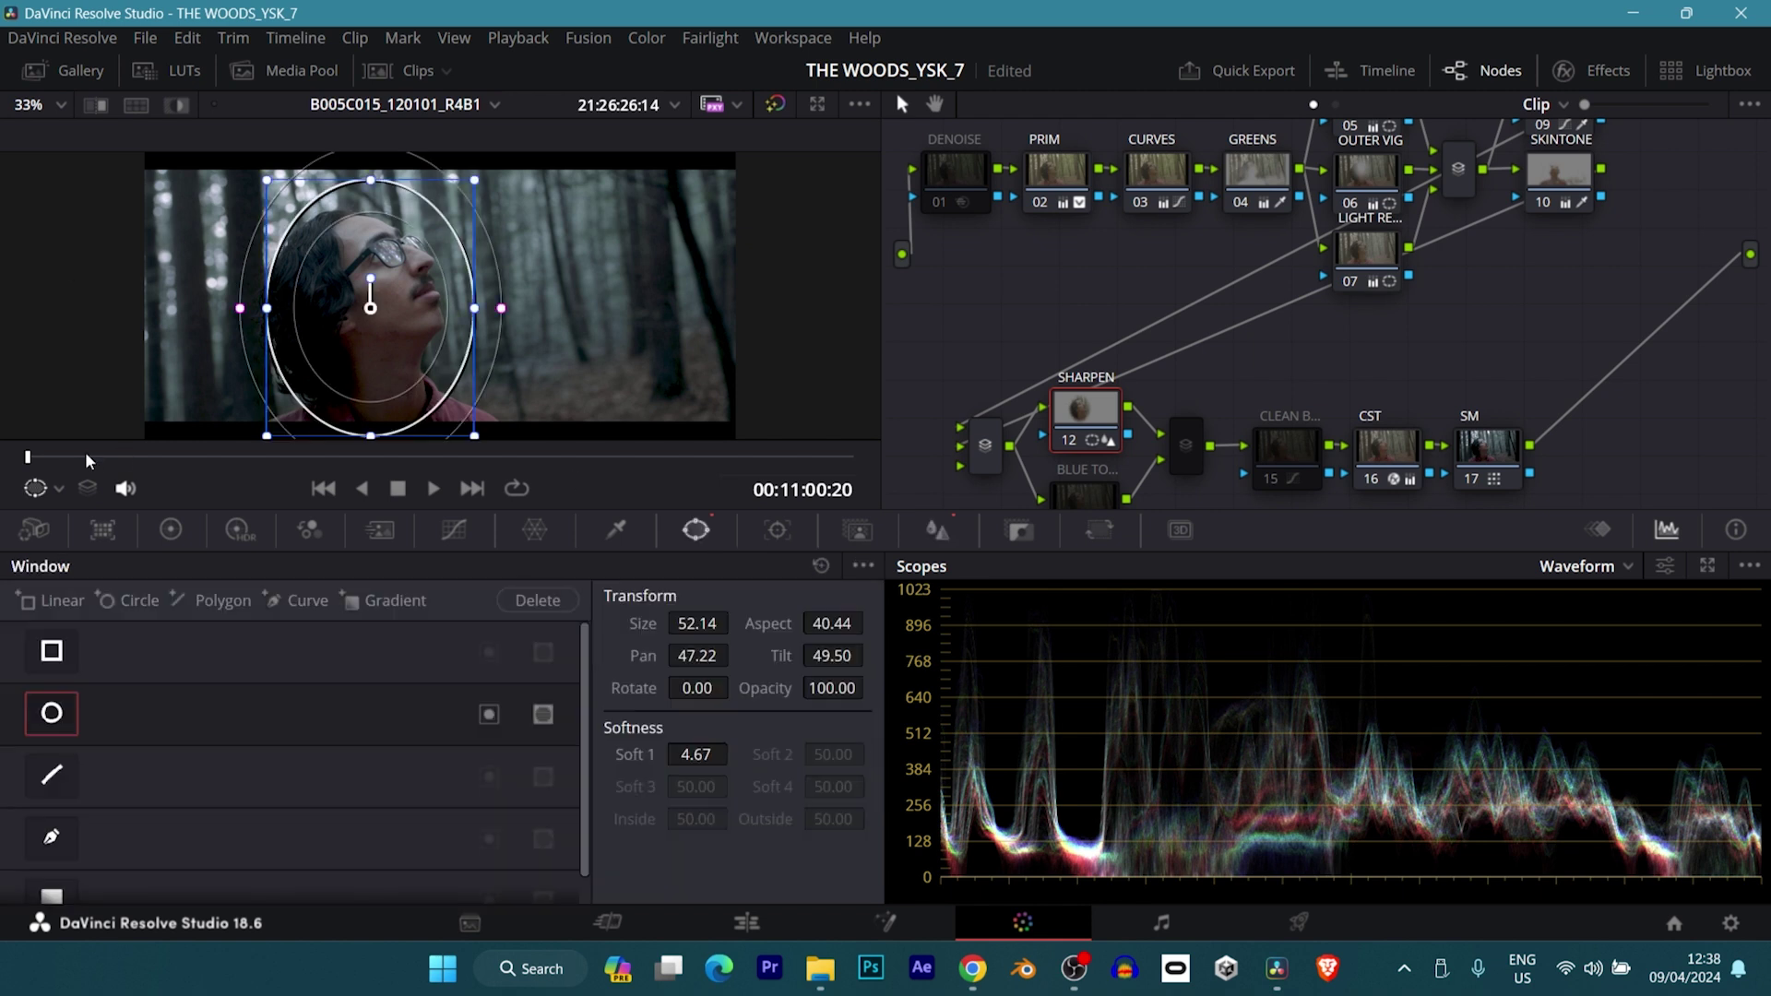
left_click(113, 458)
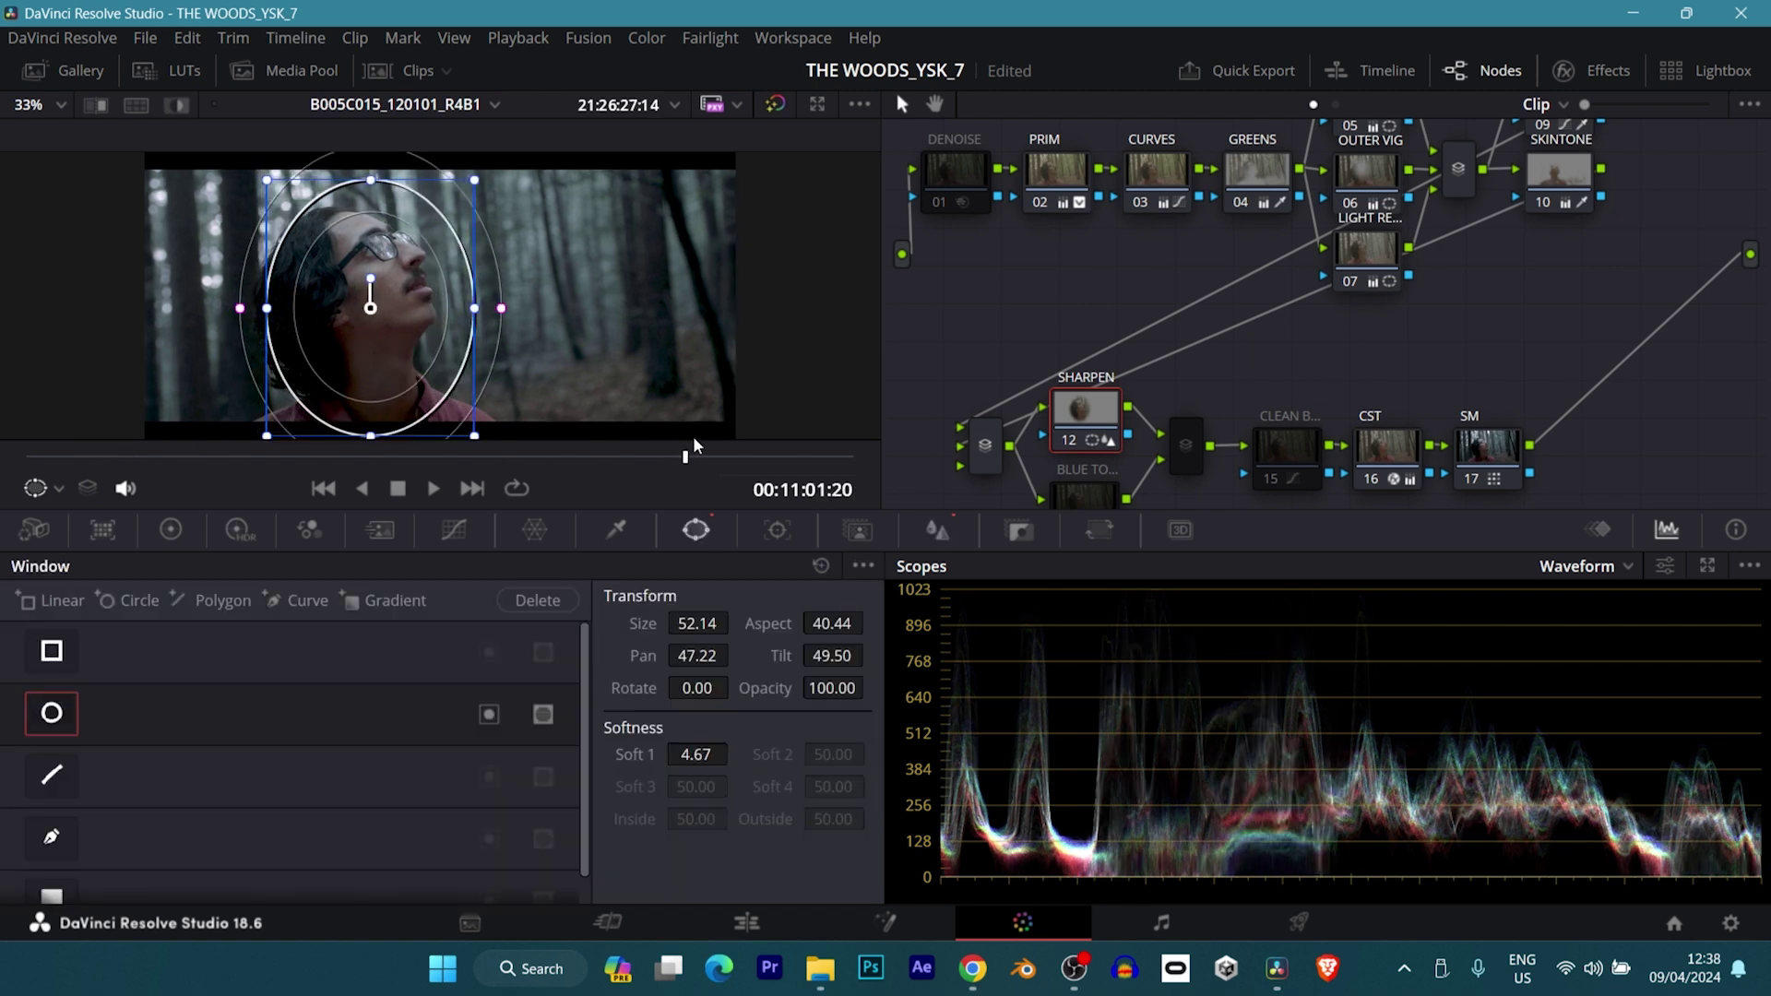
left_click(748, 457)
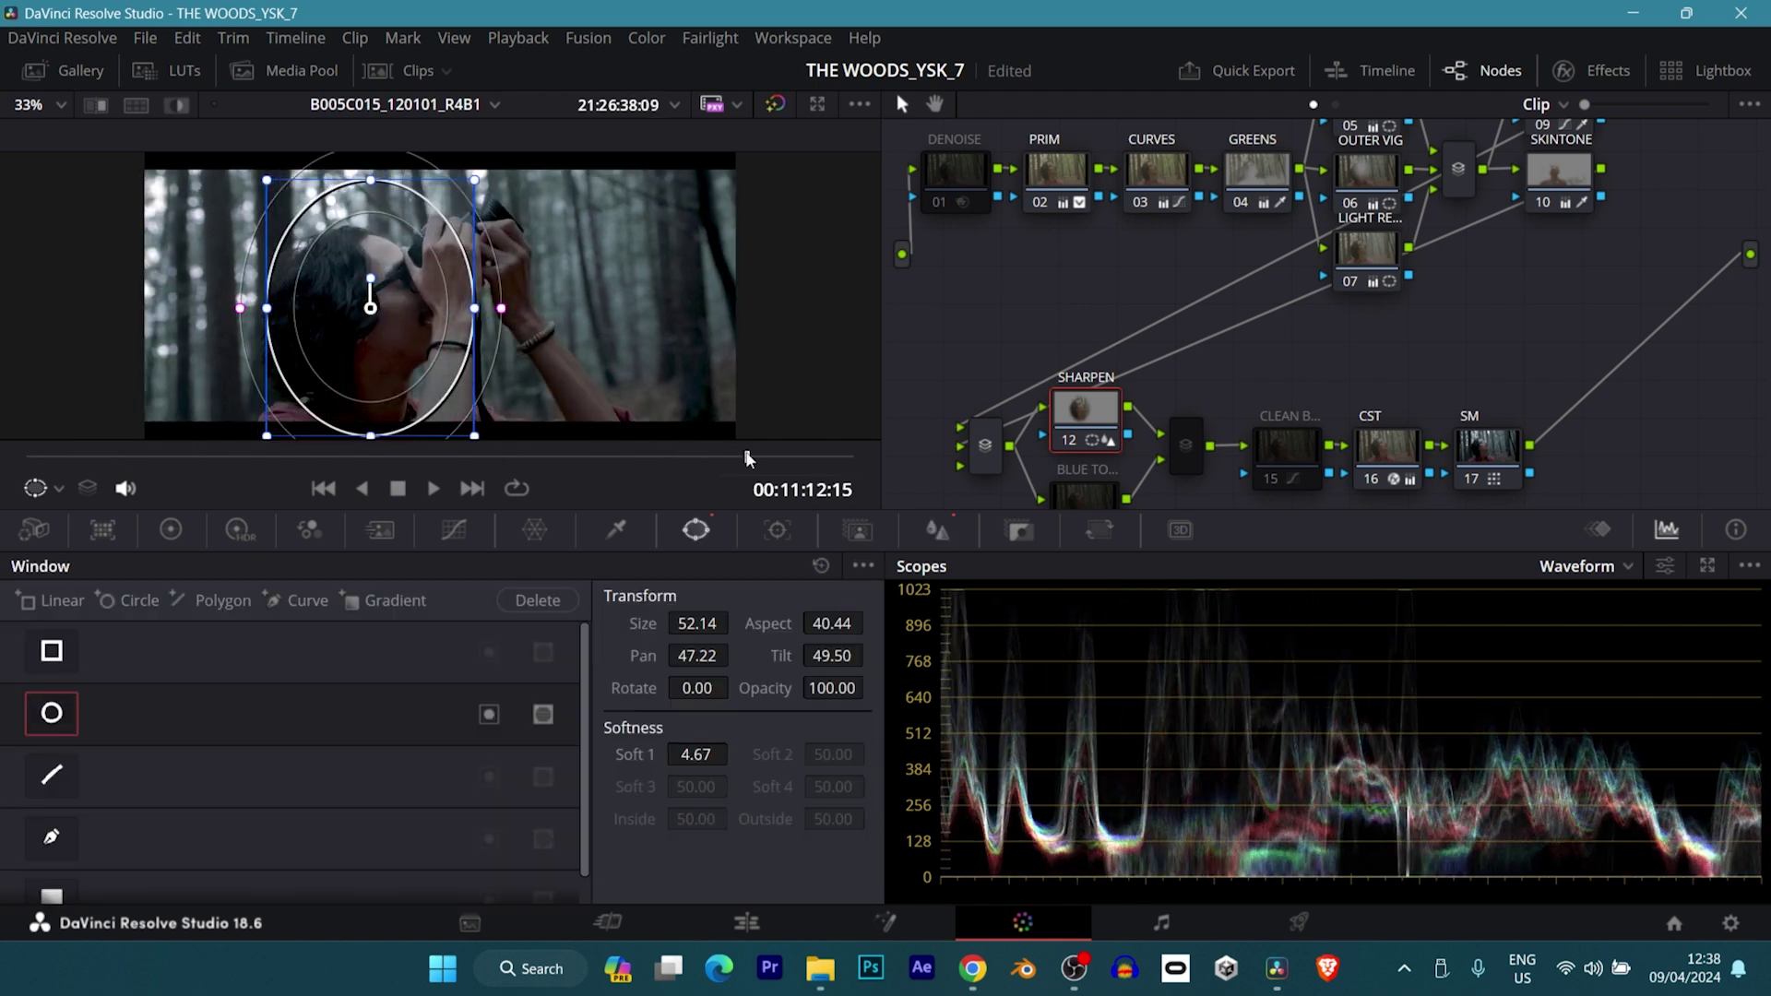
left_click(795, 458)
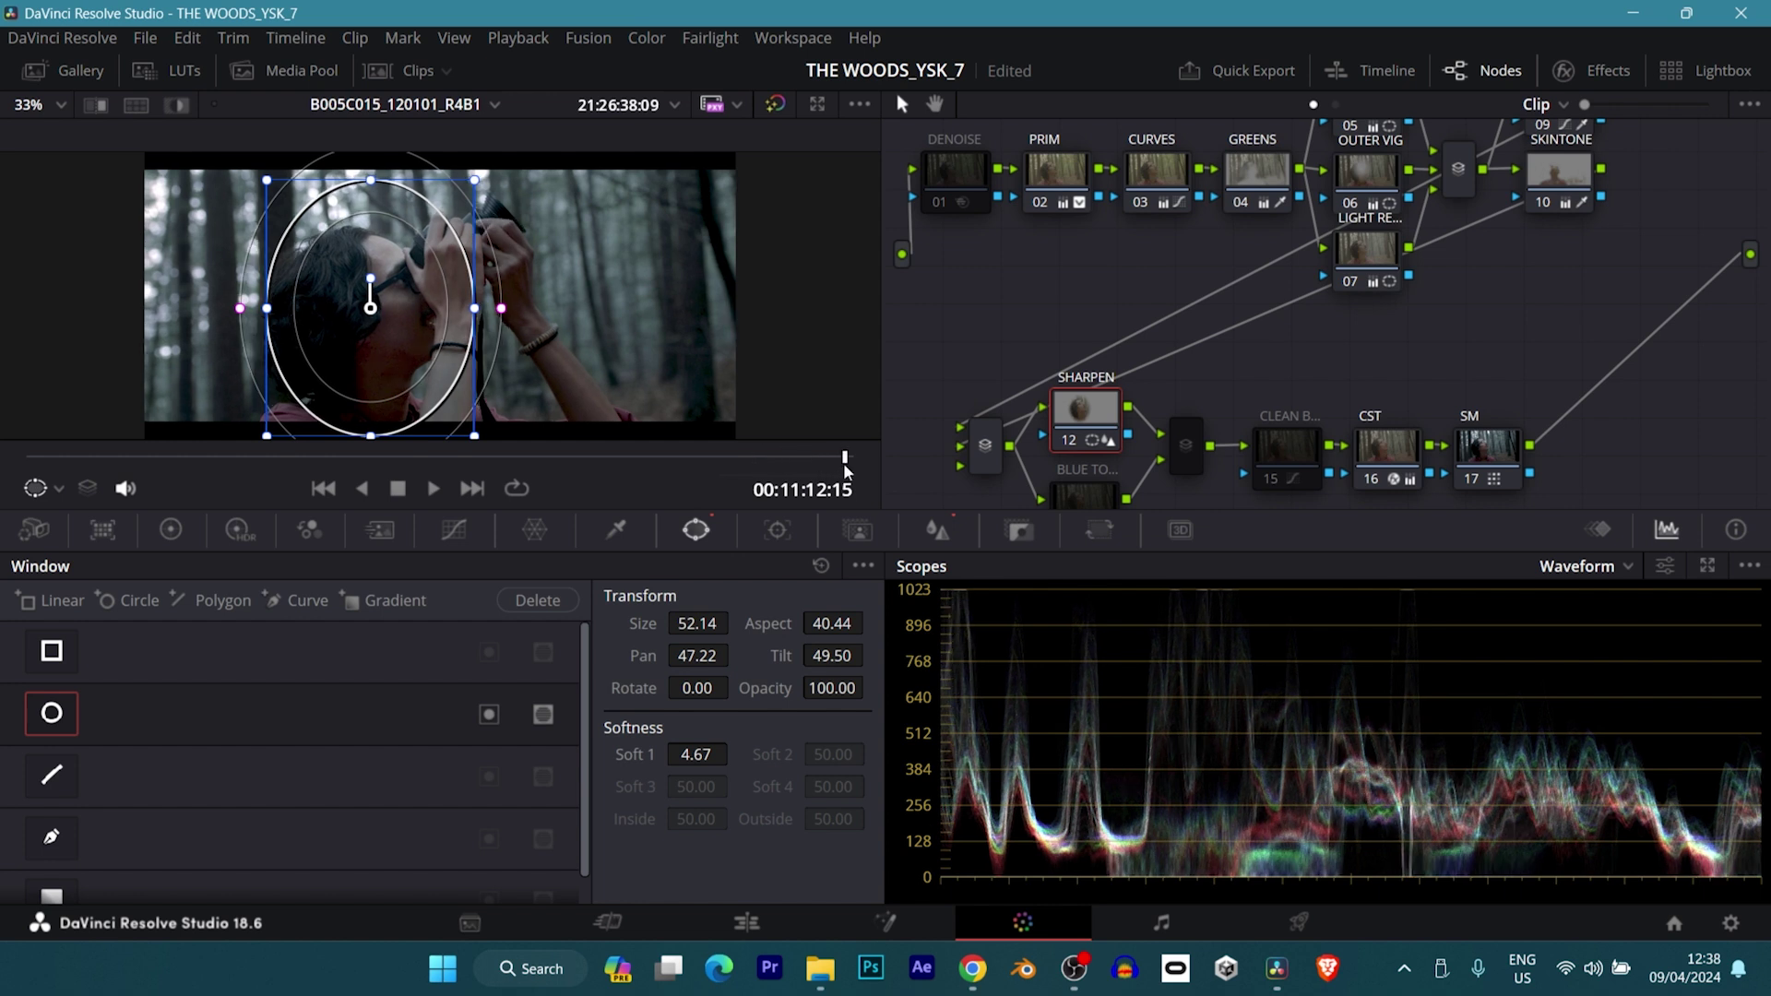
key("Home")
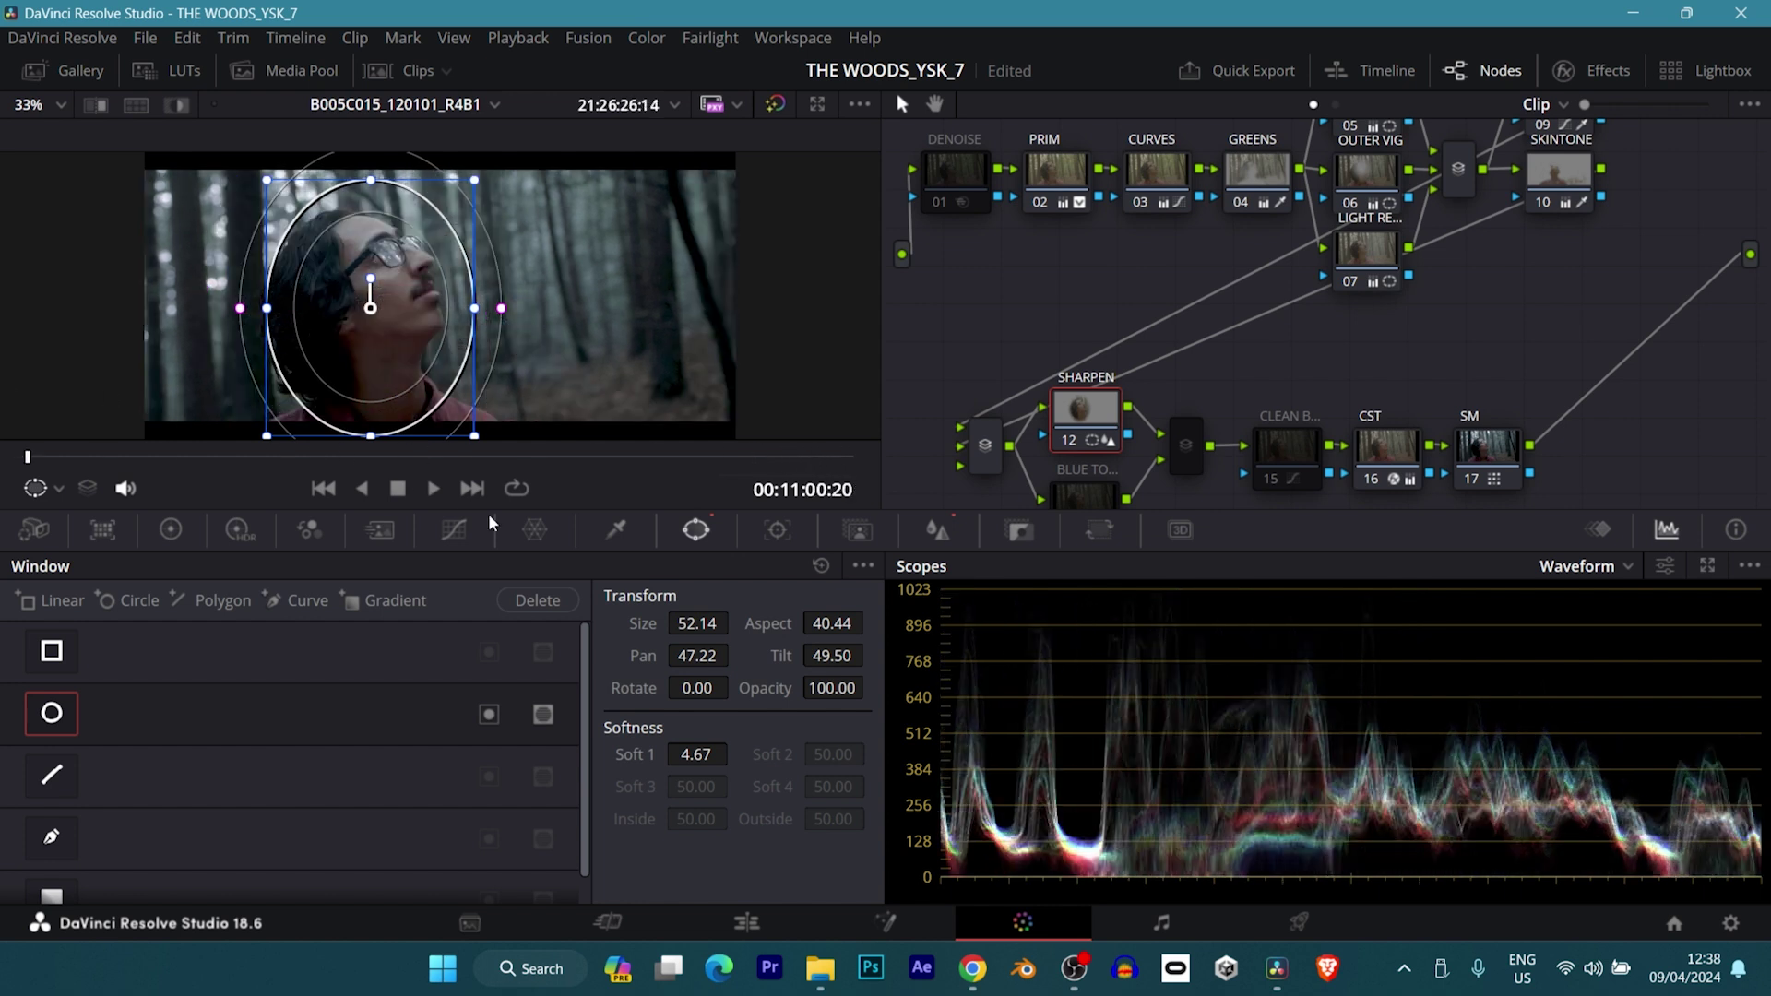
scroll(1140, 407, "down", 3)
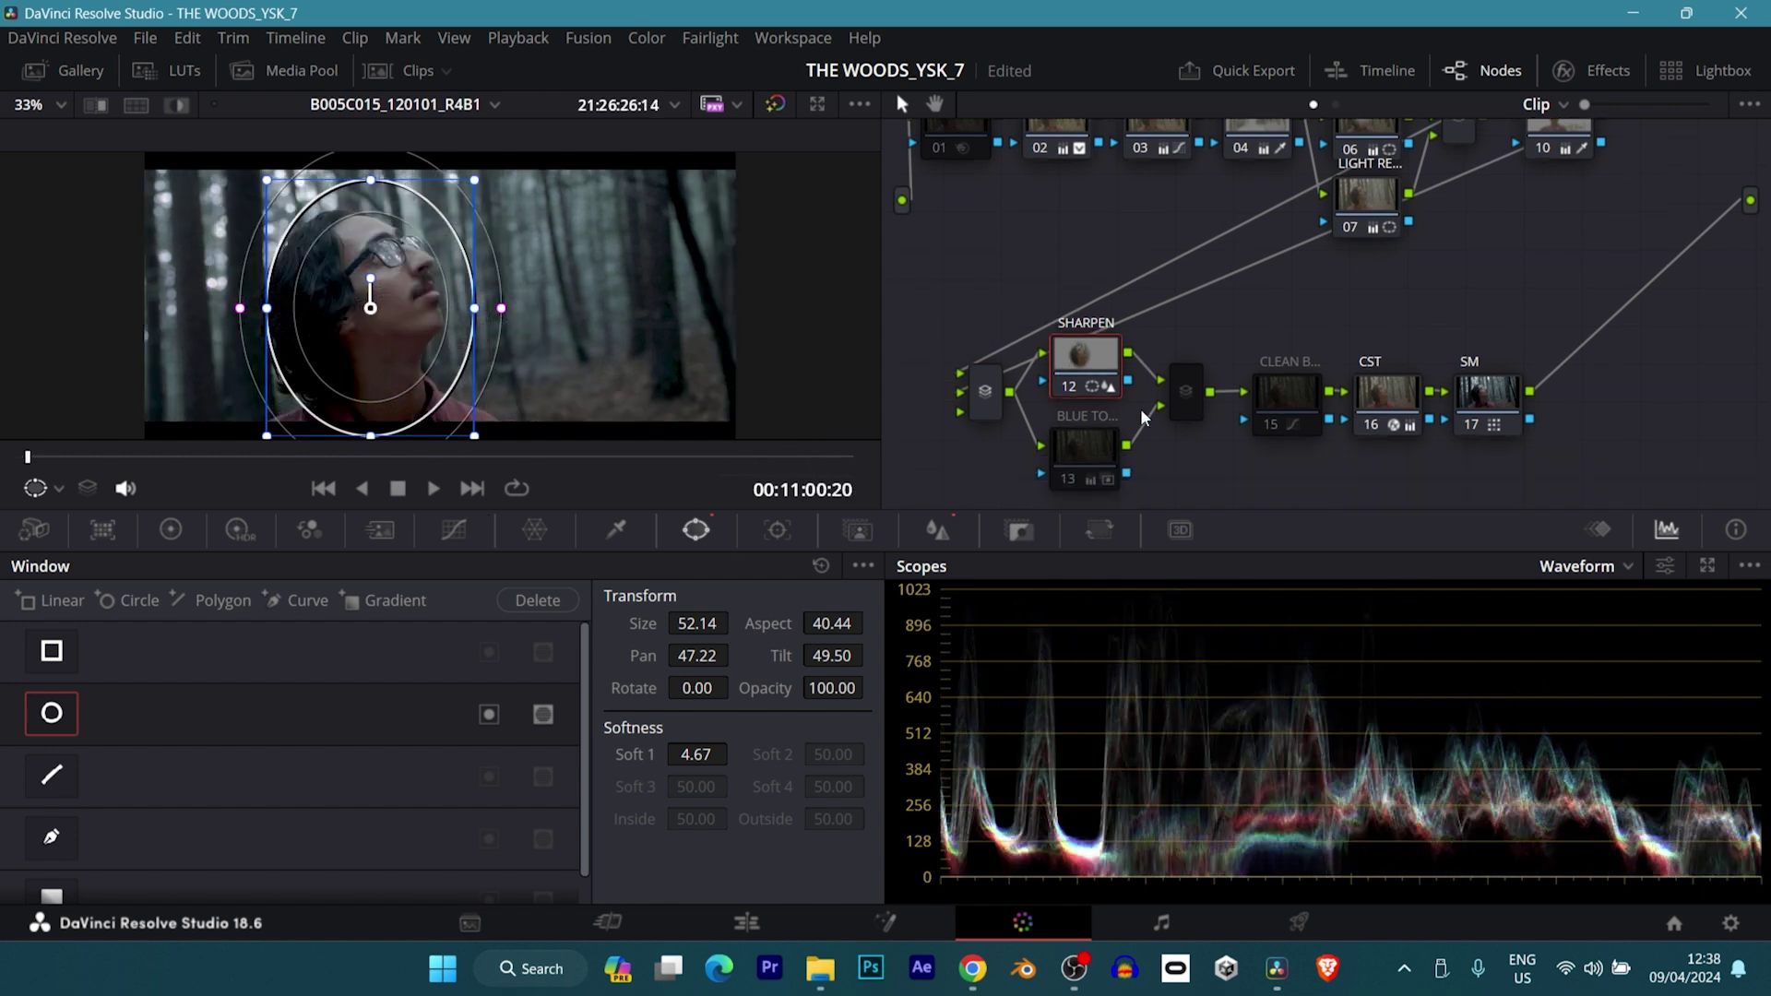
left_click(1082, 450)
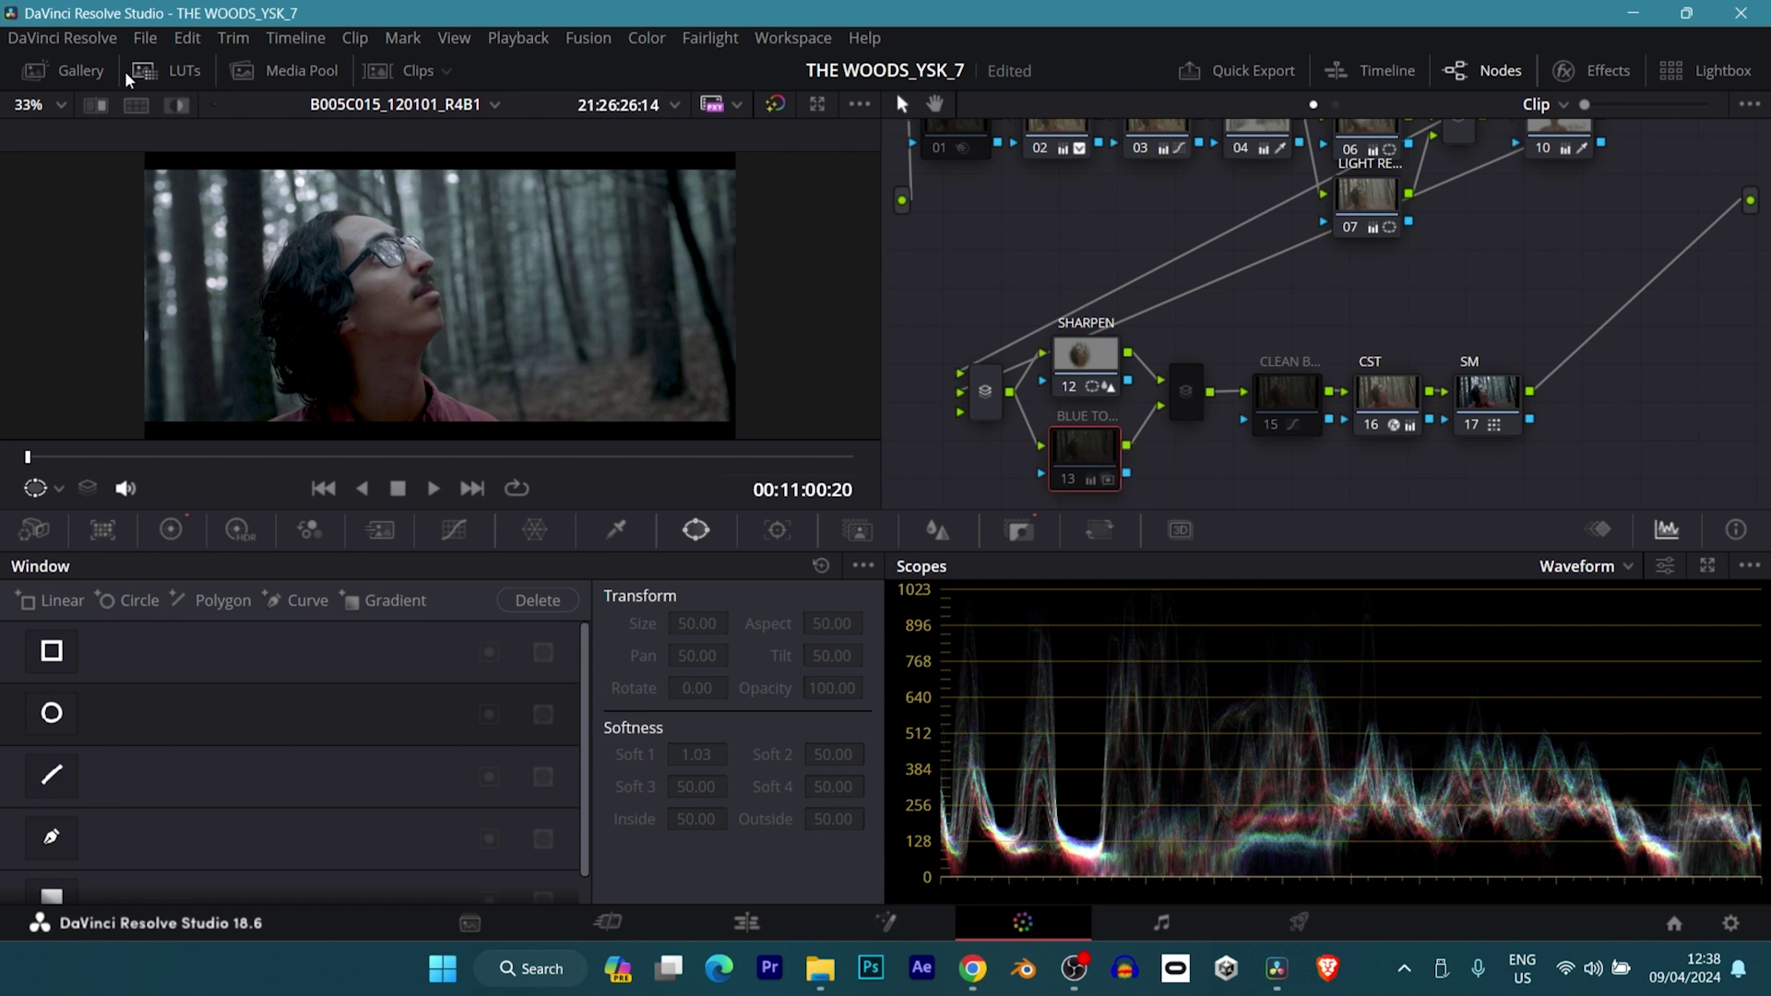
- Wipe-compare with The Witch still, then show BLUE TONE node 13's color wheels with its blue Offset
left_click(96, 104)
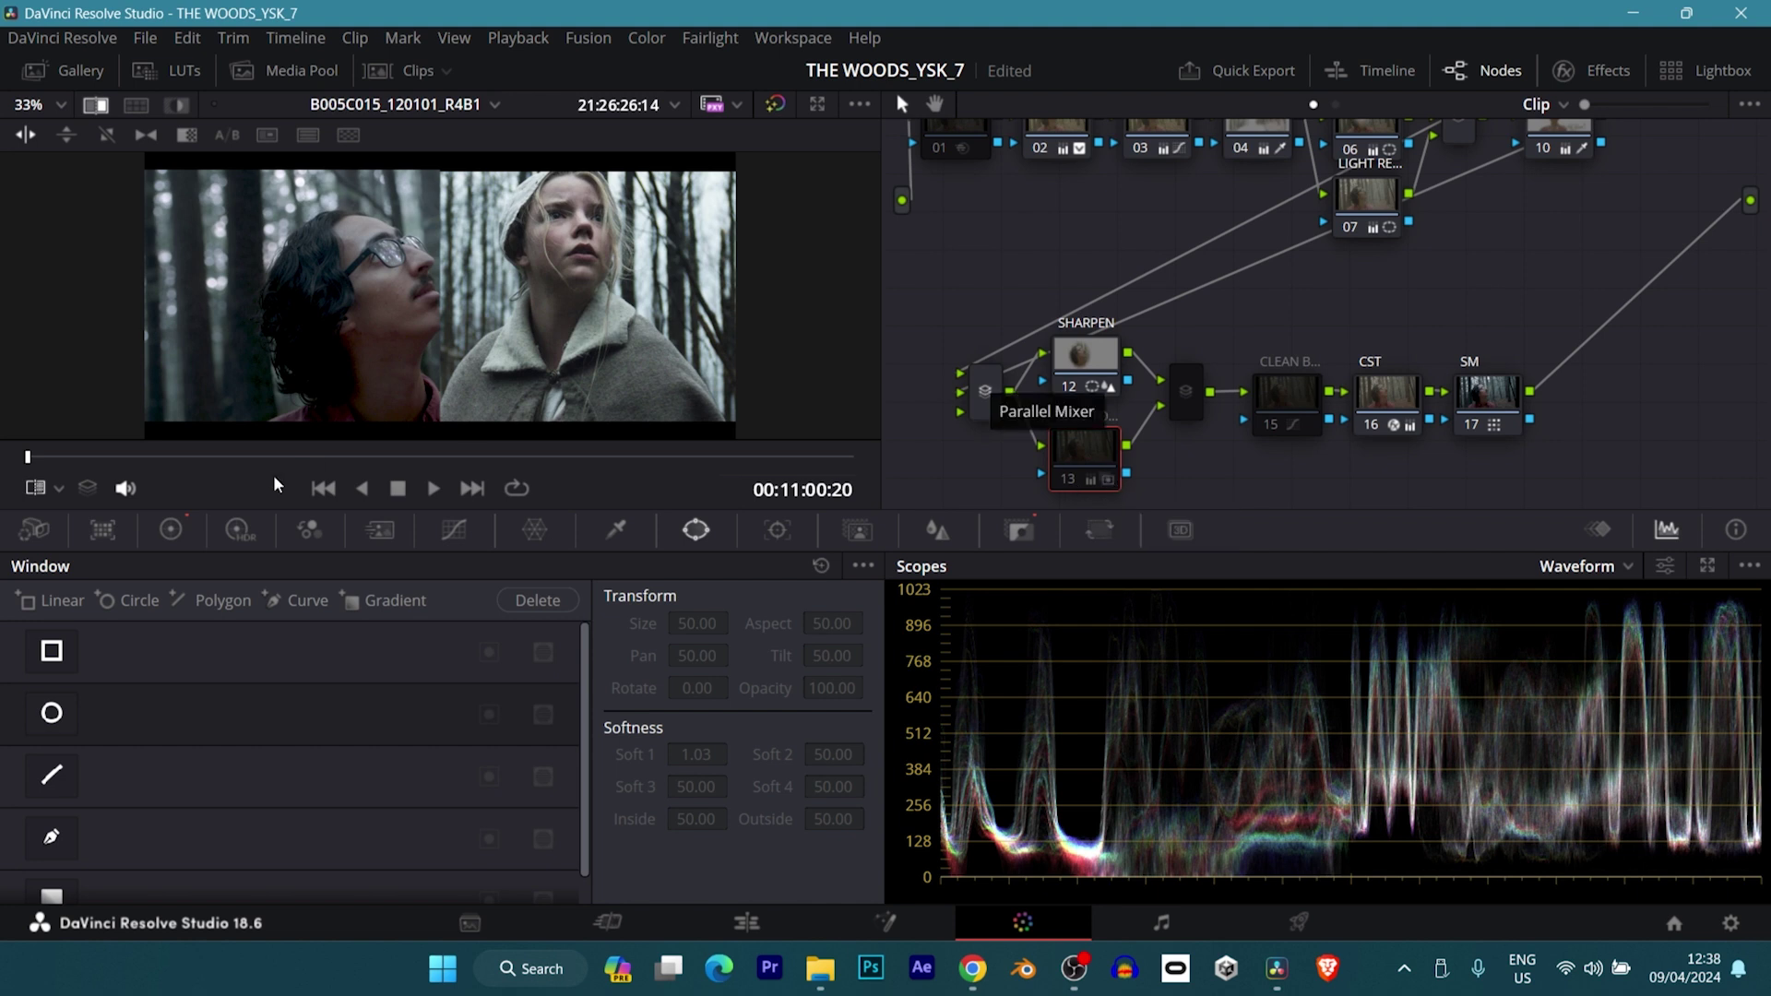
left_click(172, 529)
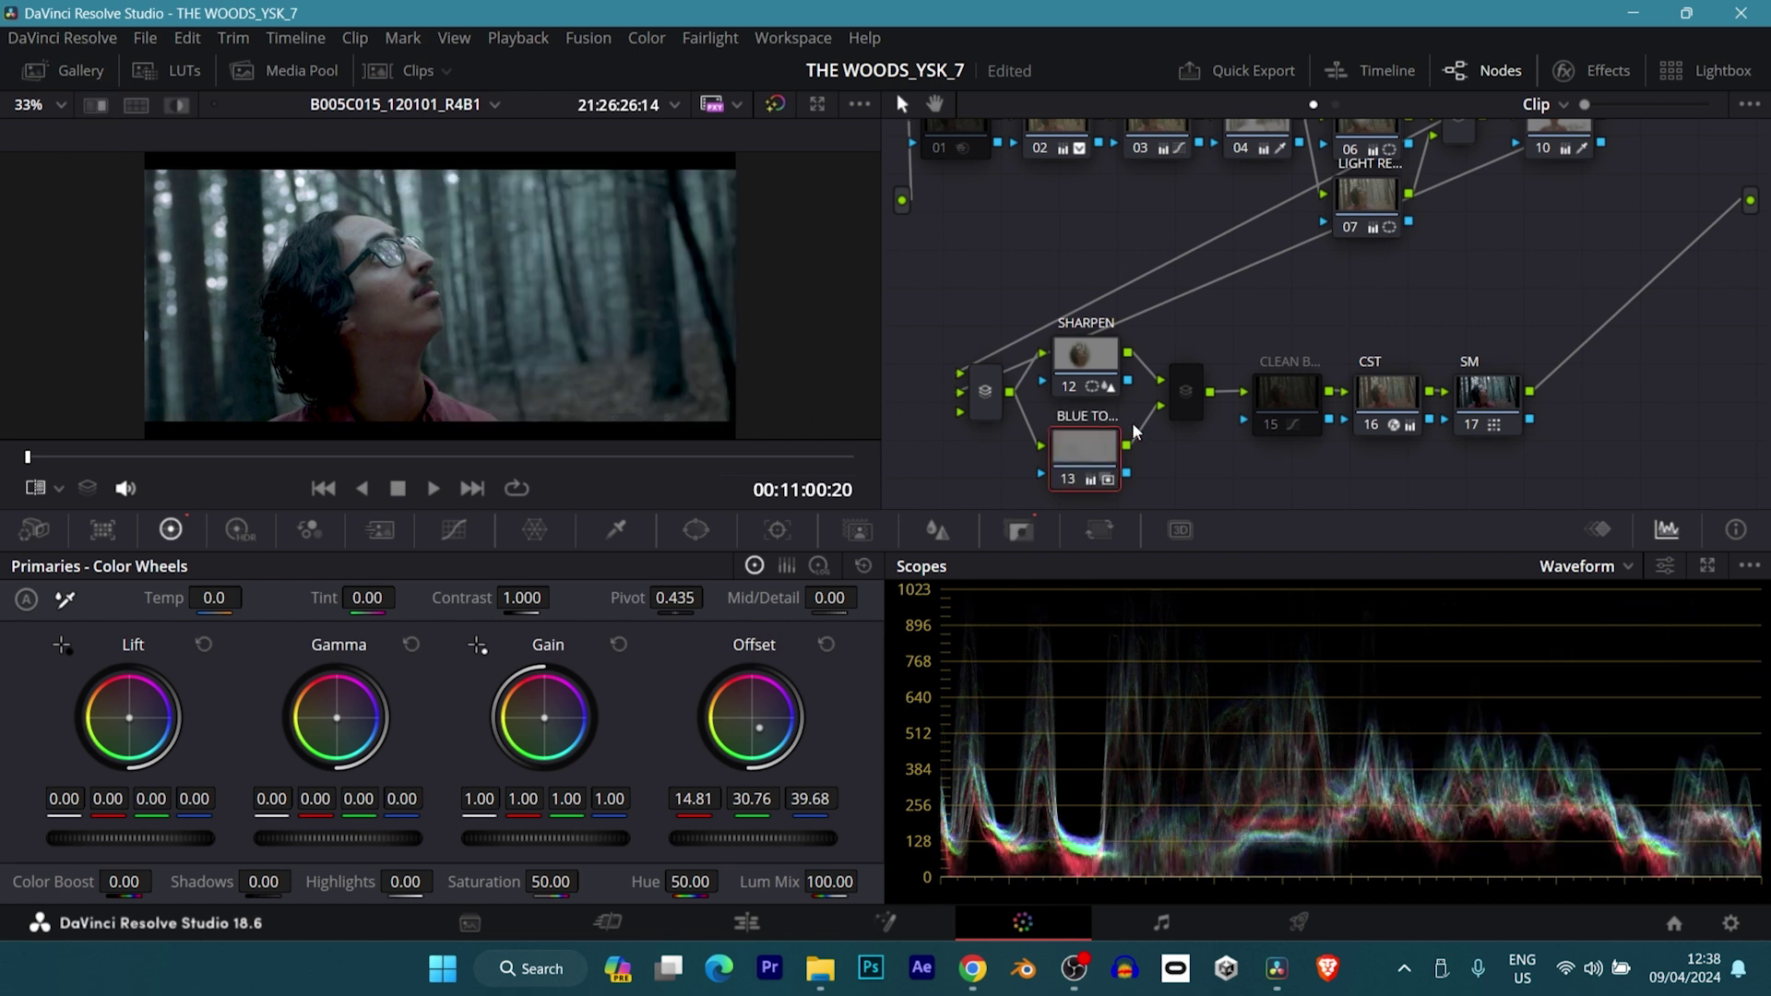
key("ctrl+d")
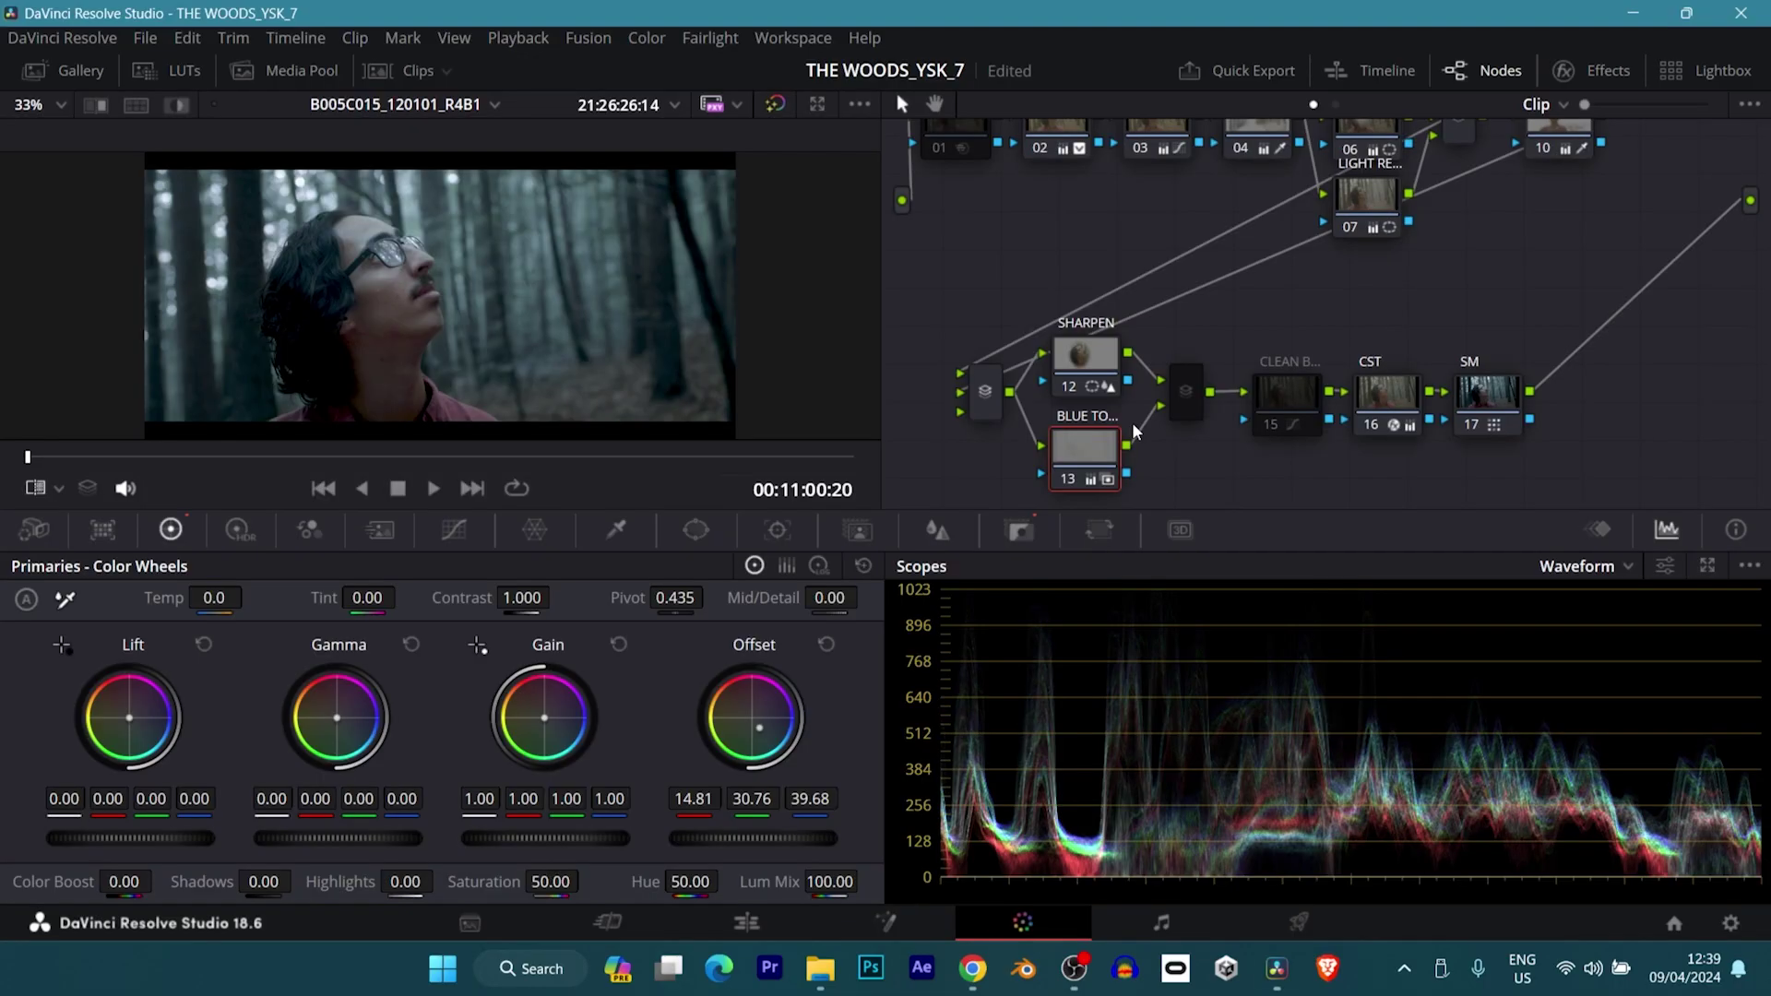
key("ctrl+d")
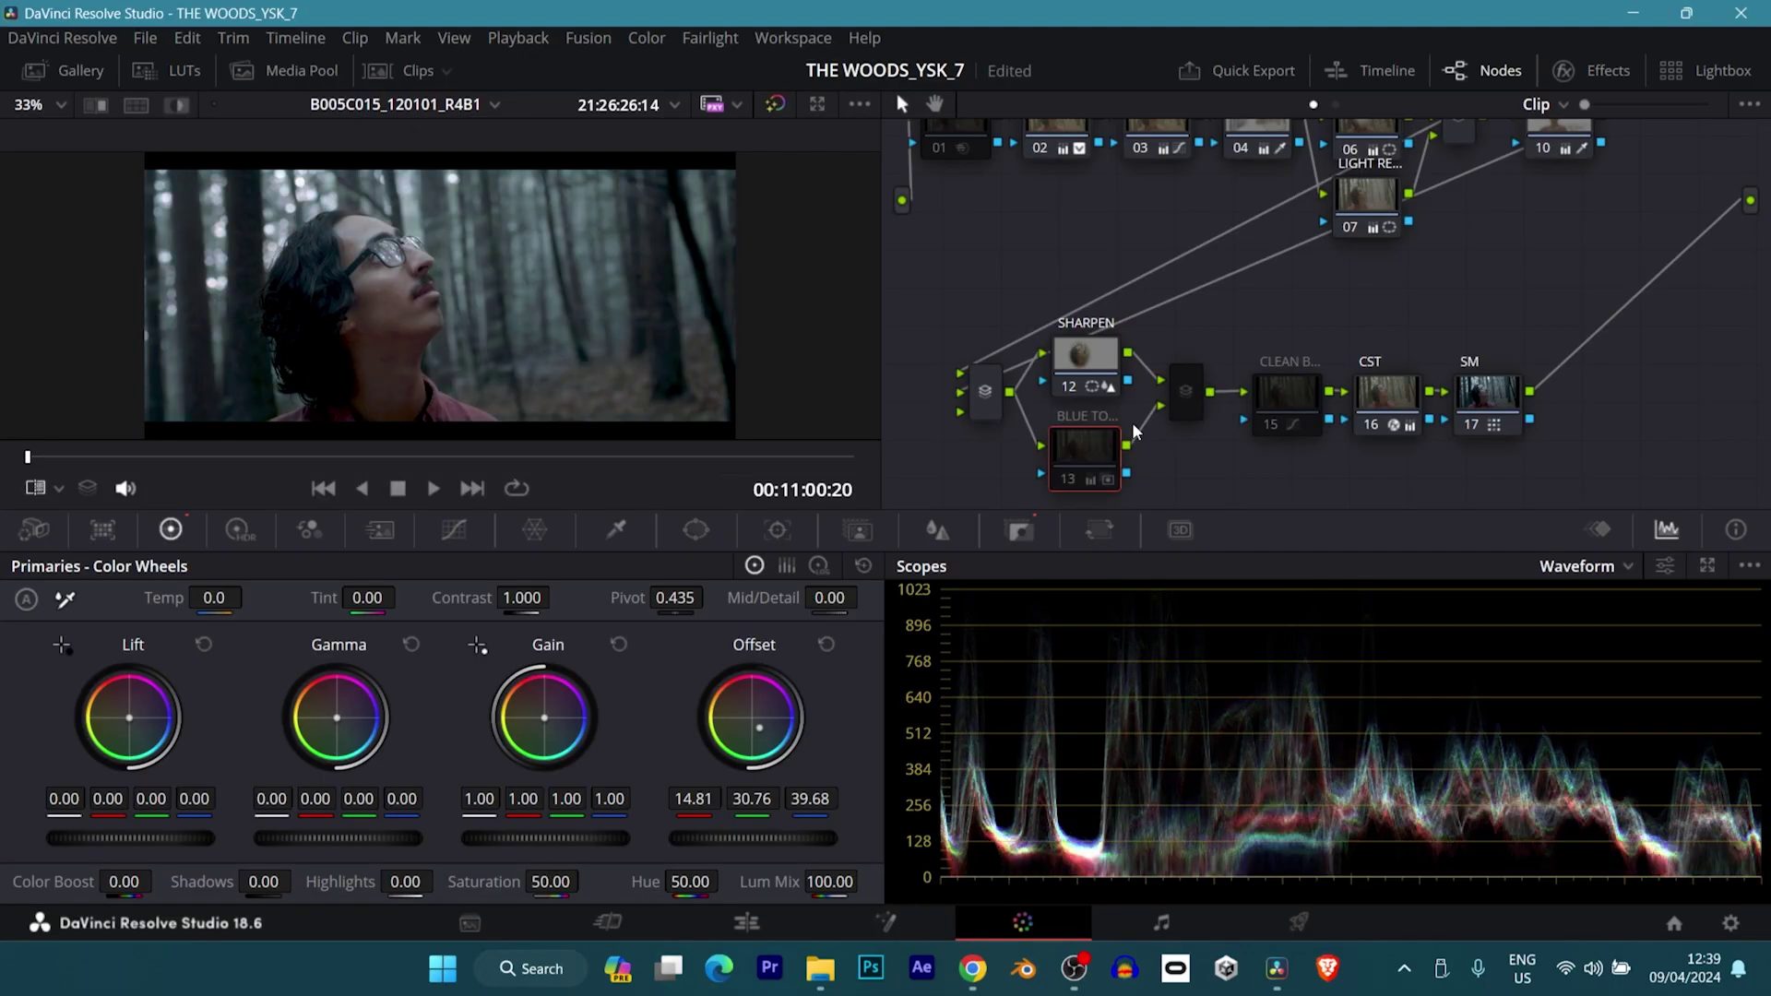
key("ctrl+d")
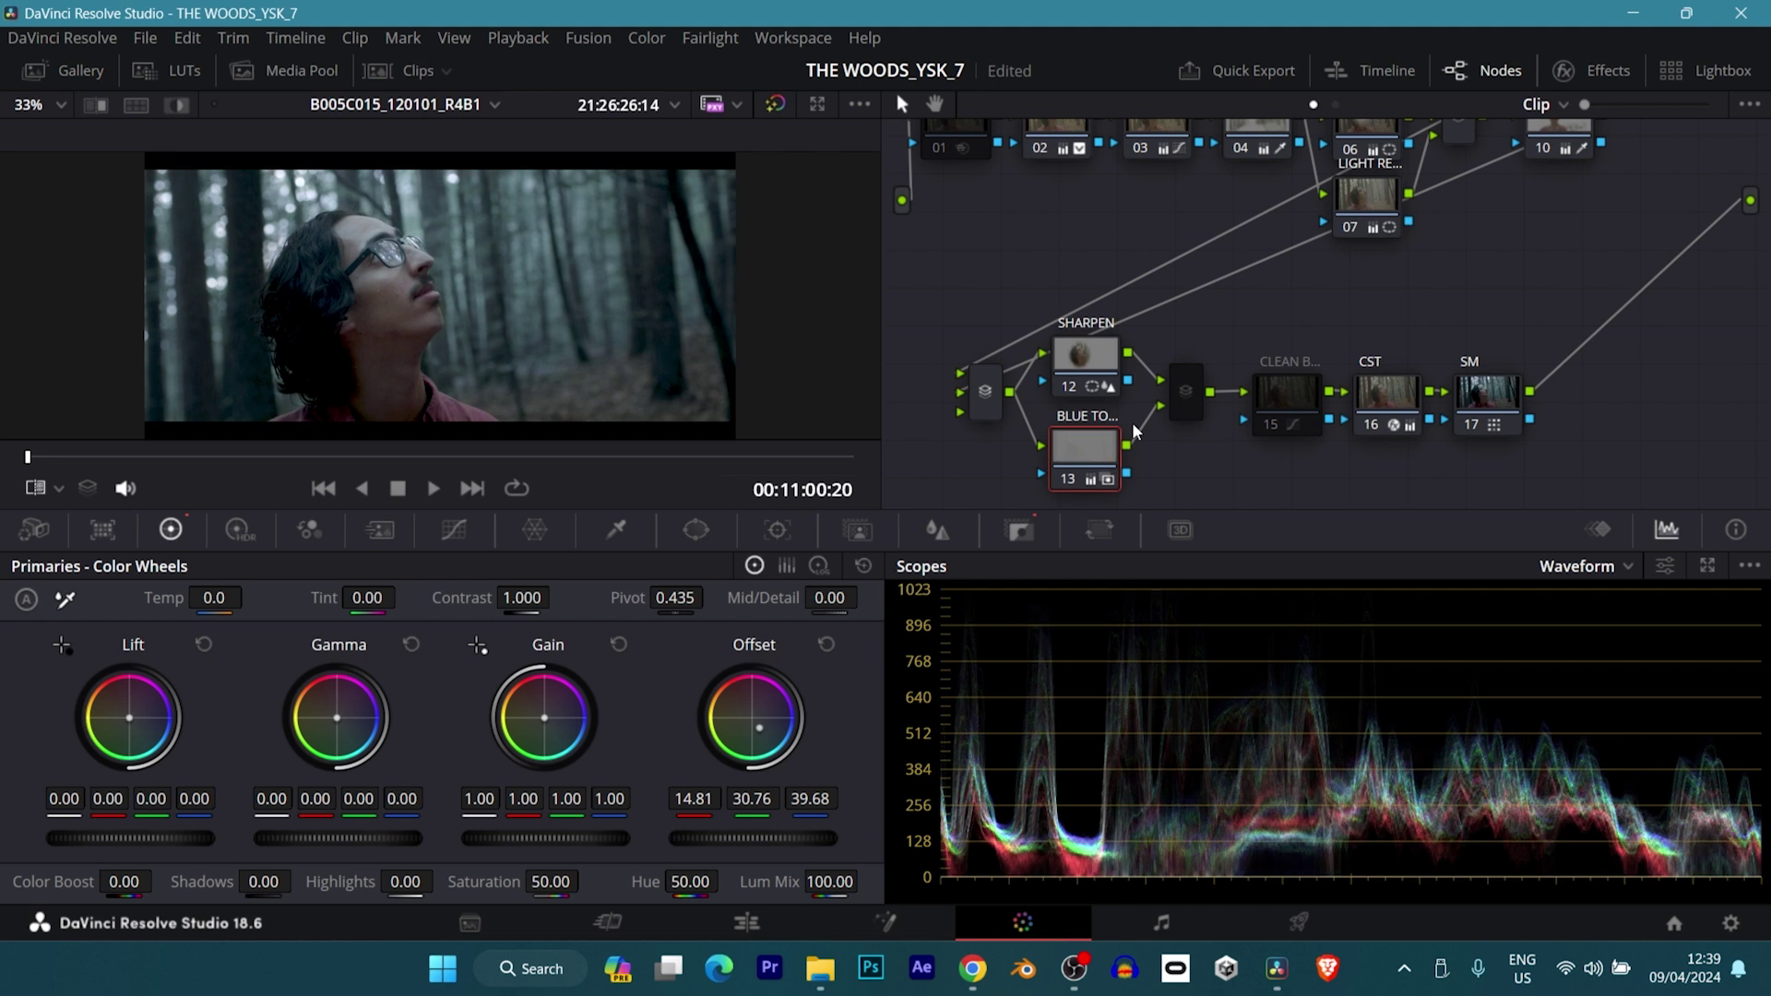
left_click(1192, 394)
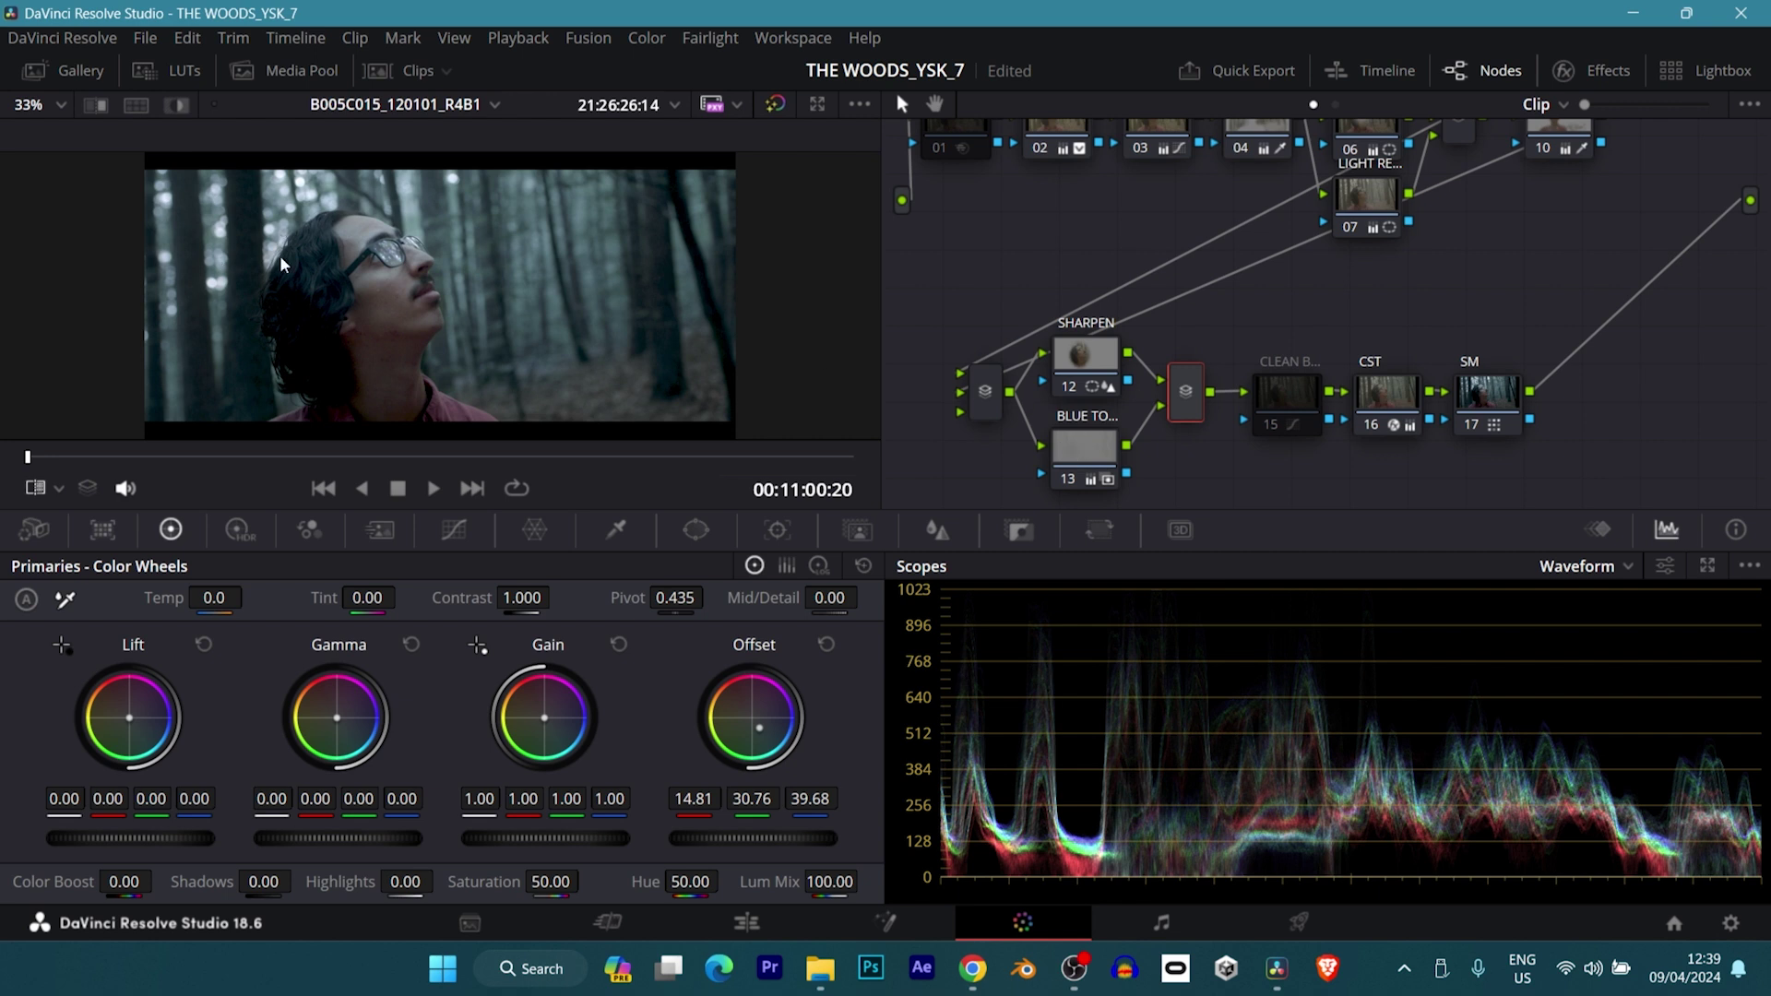
scroll(281, 265, "up", 3)
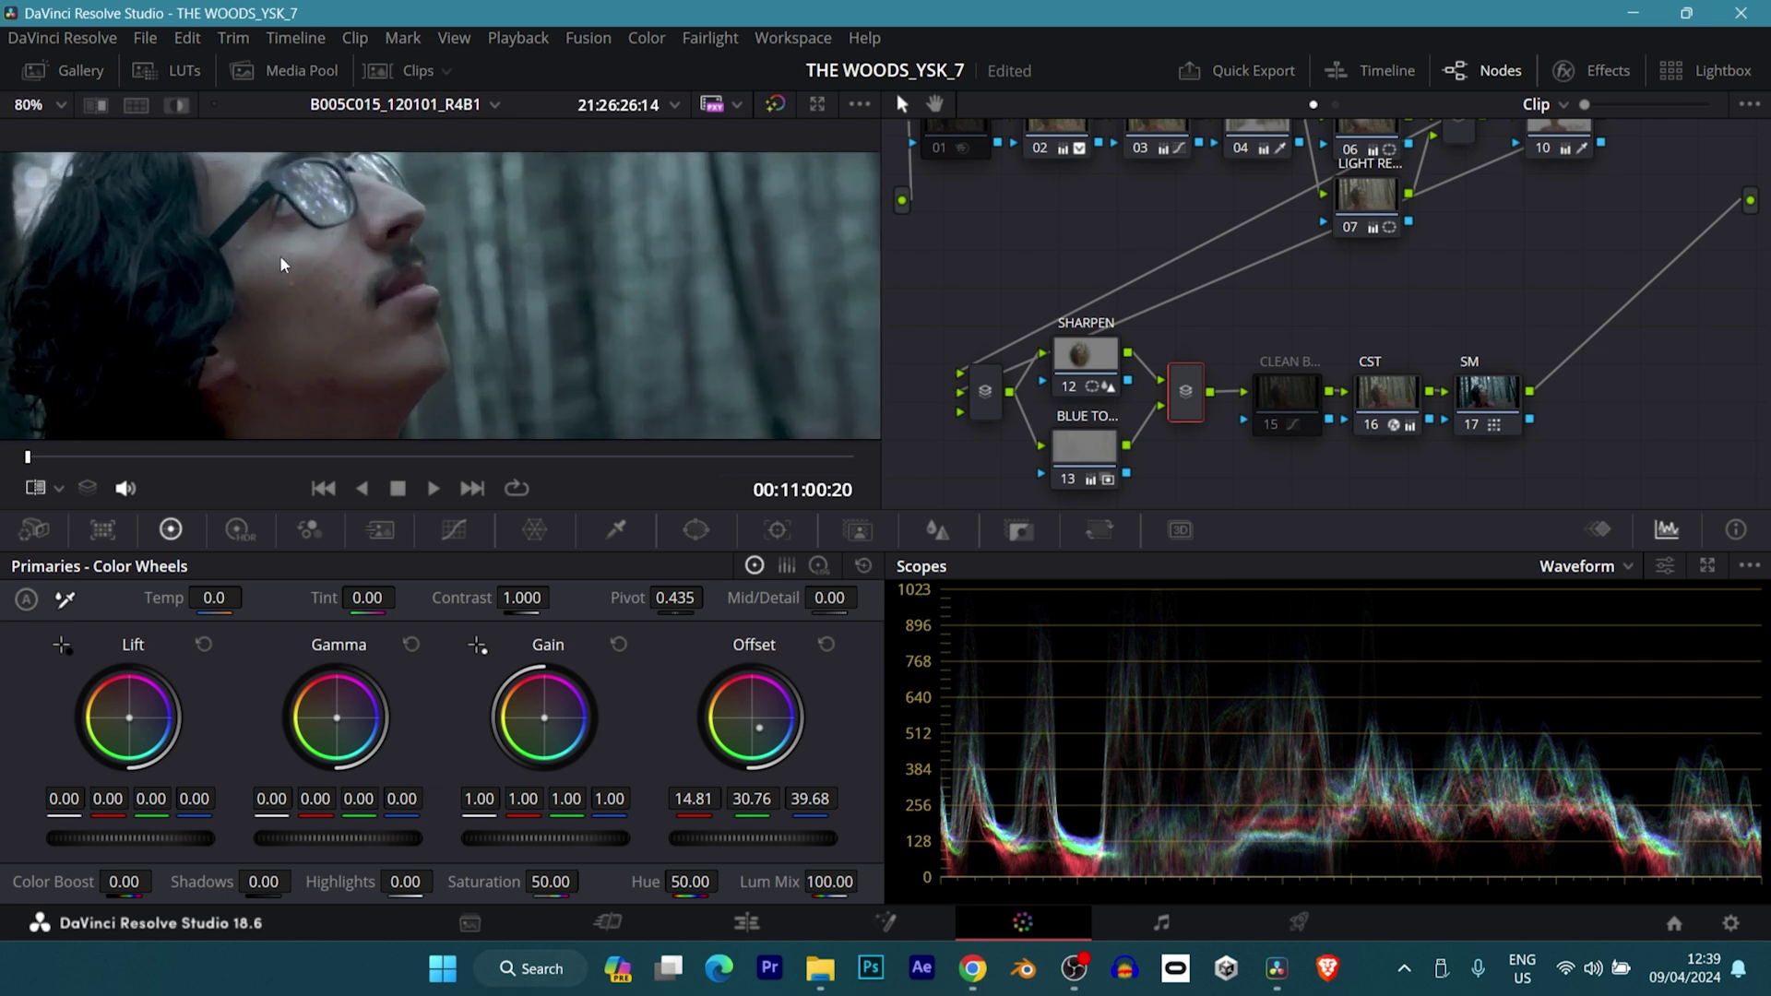
scroll(483, 345, "down", 3)
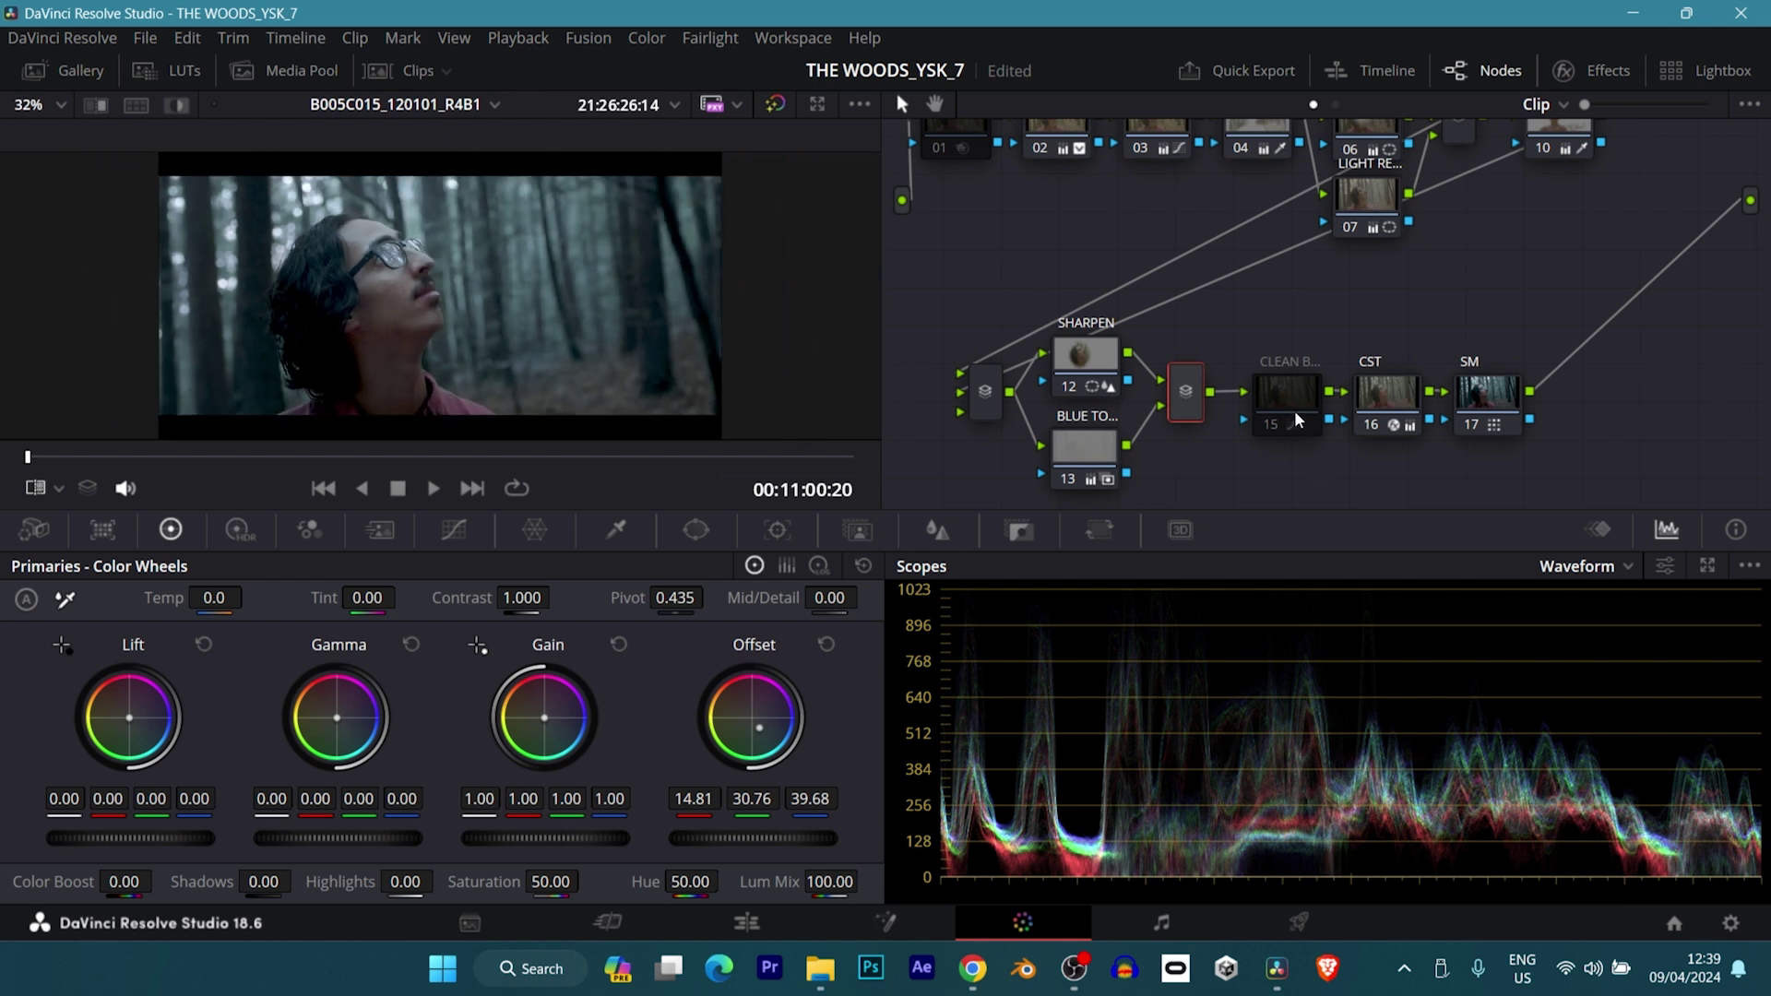
- Show node 15's Lum vs Sat curve, which rolls saturation off in deep shadows and bright highlights
left_click(1293, 405)
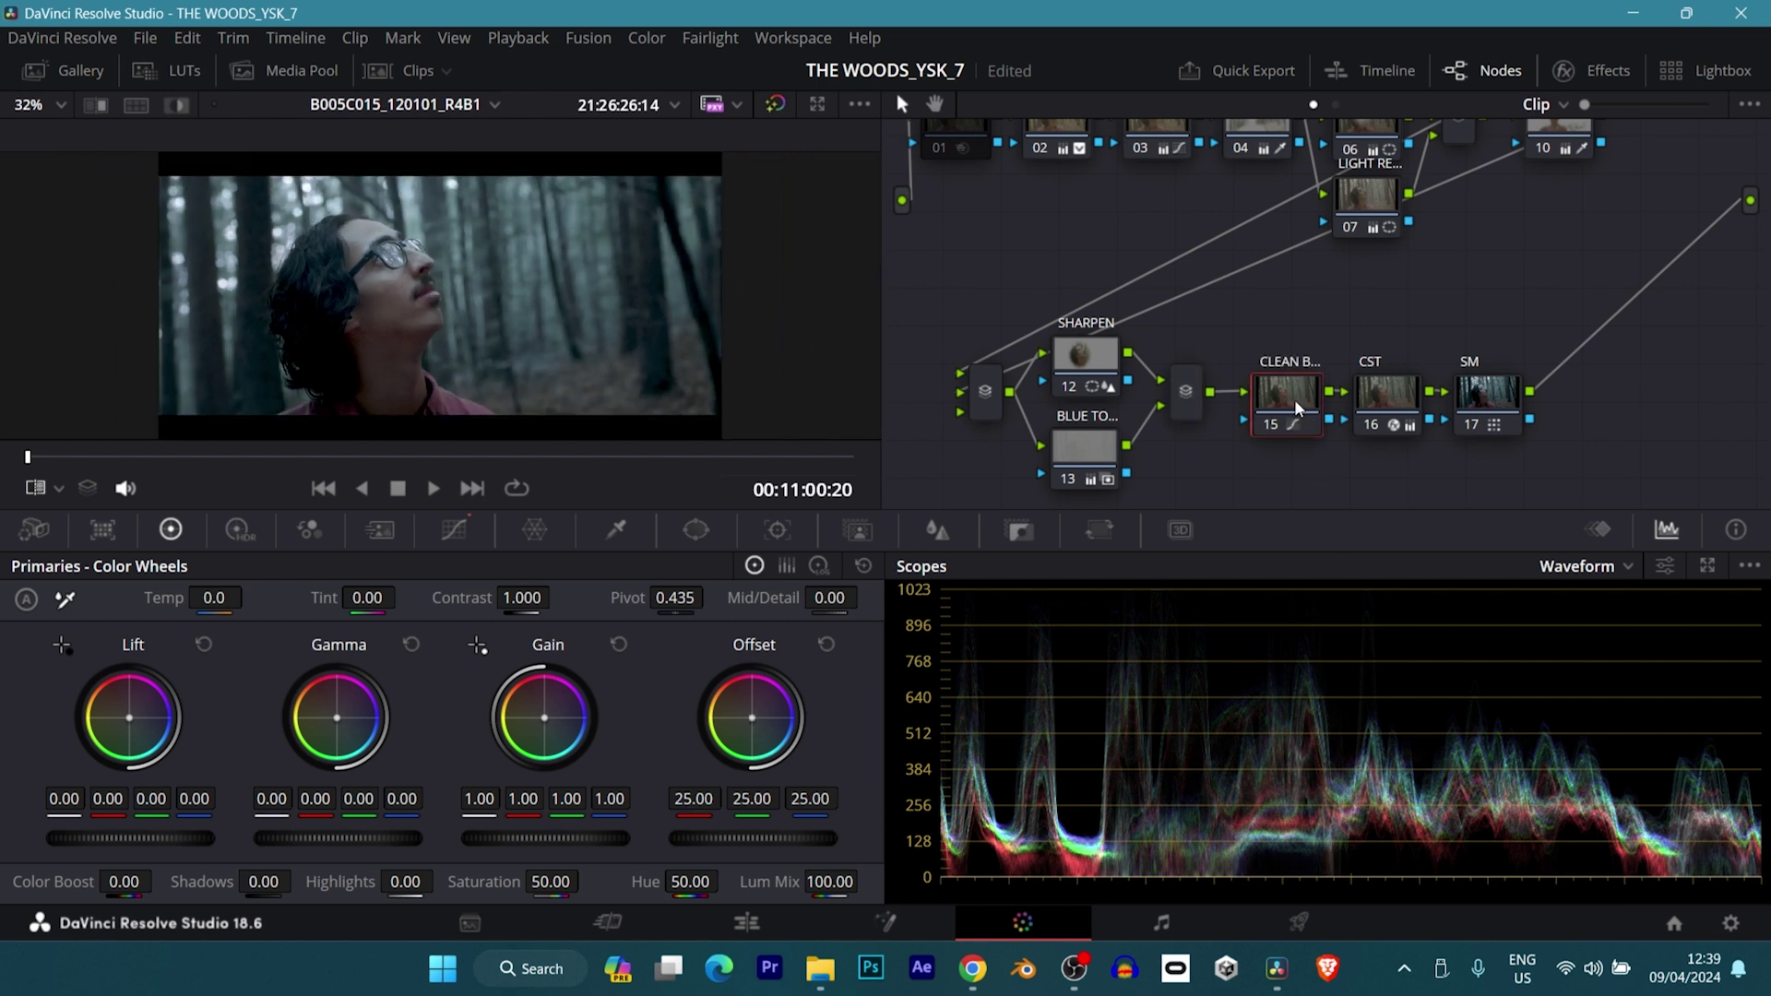
left_click(461, 522)
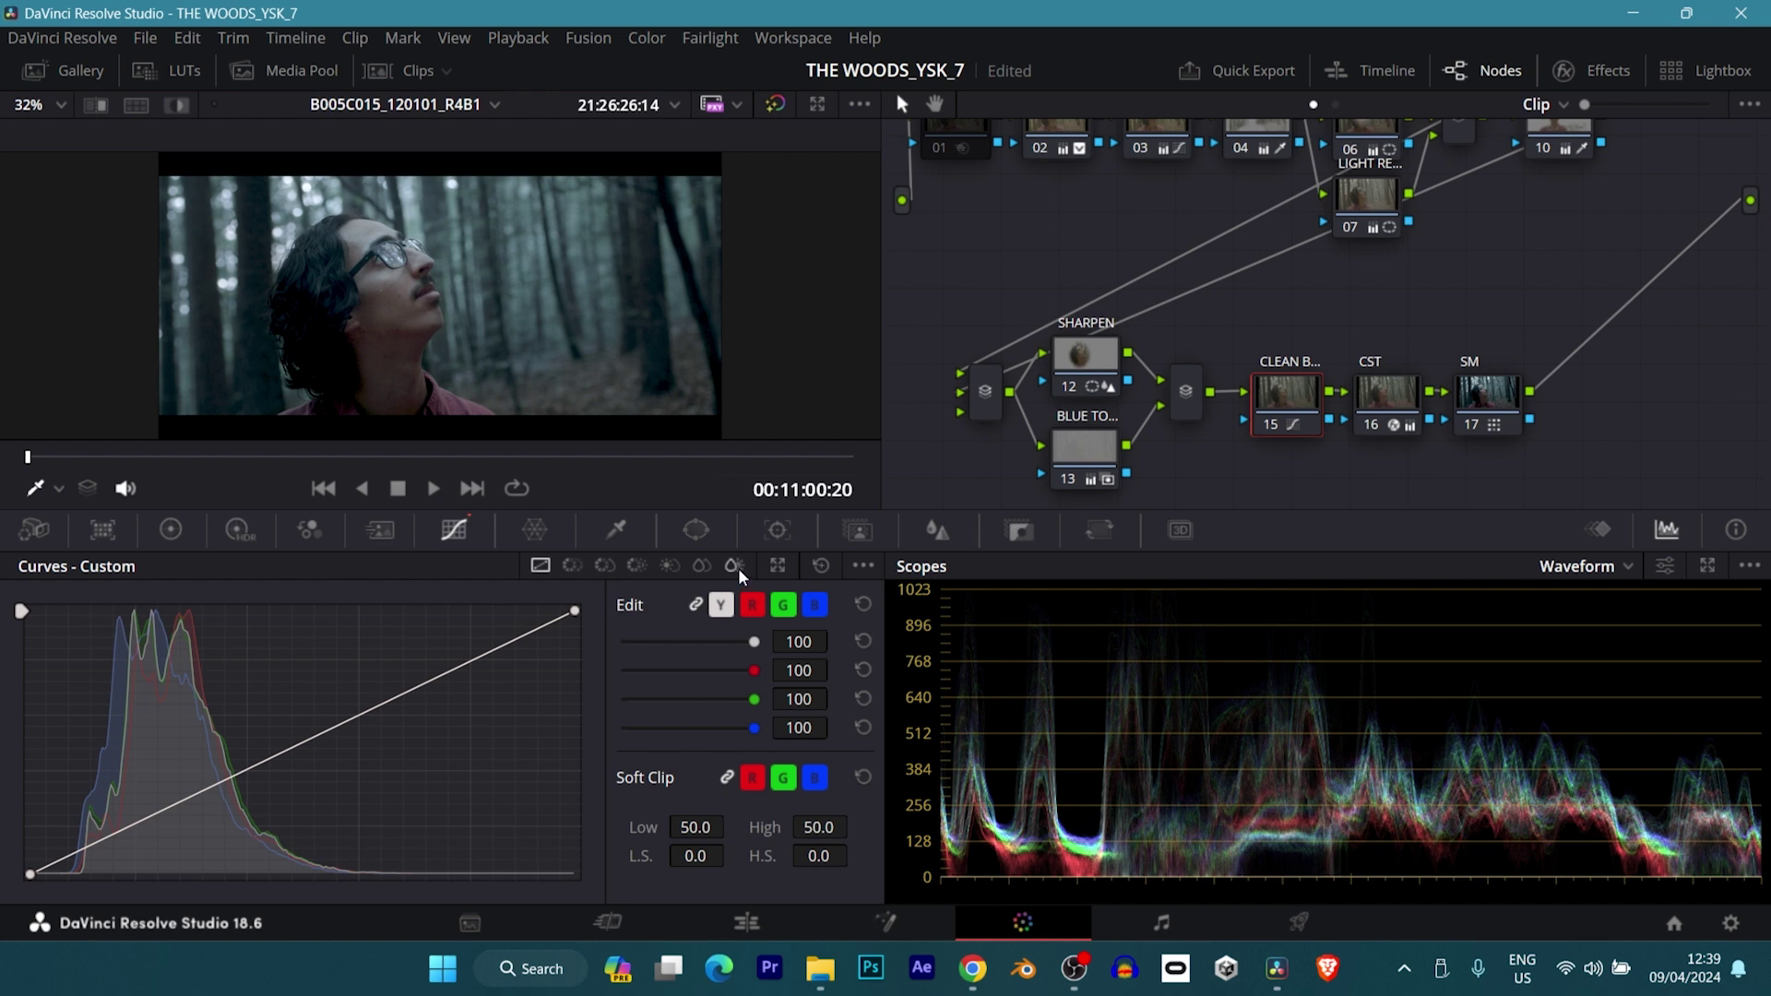
left_click(701, 565)
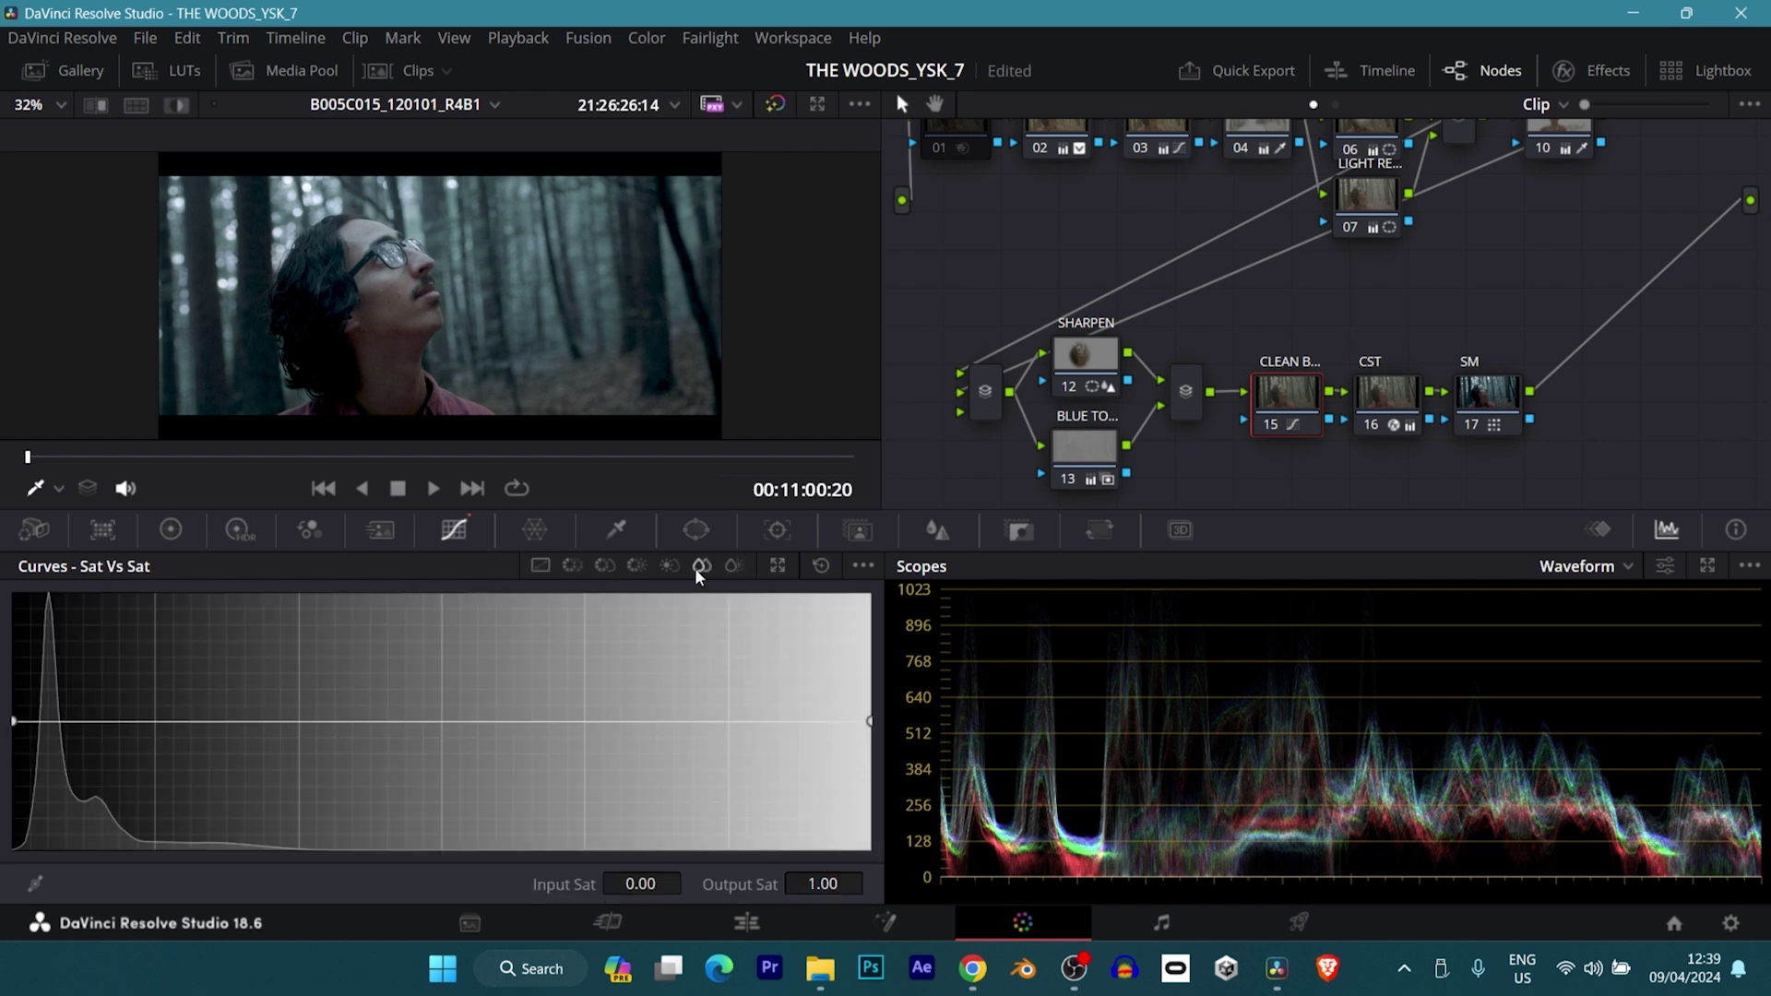
left_click(669, 566)
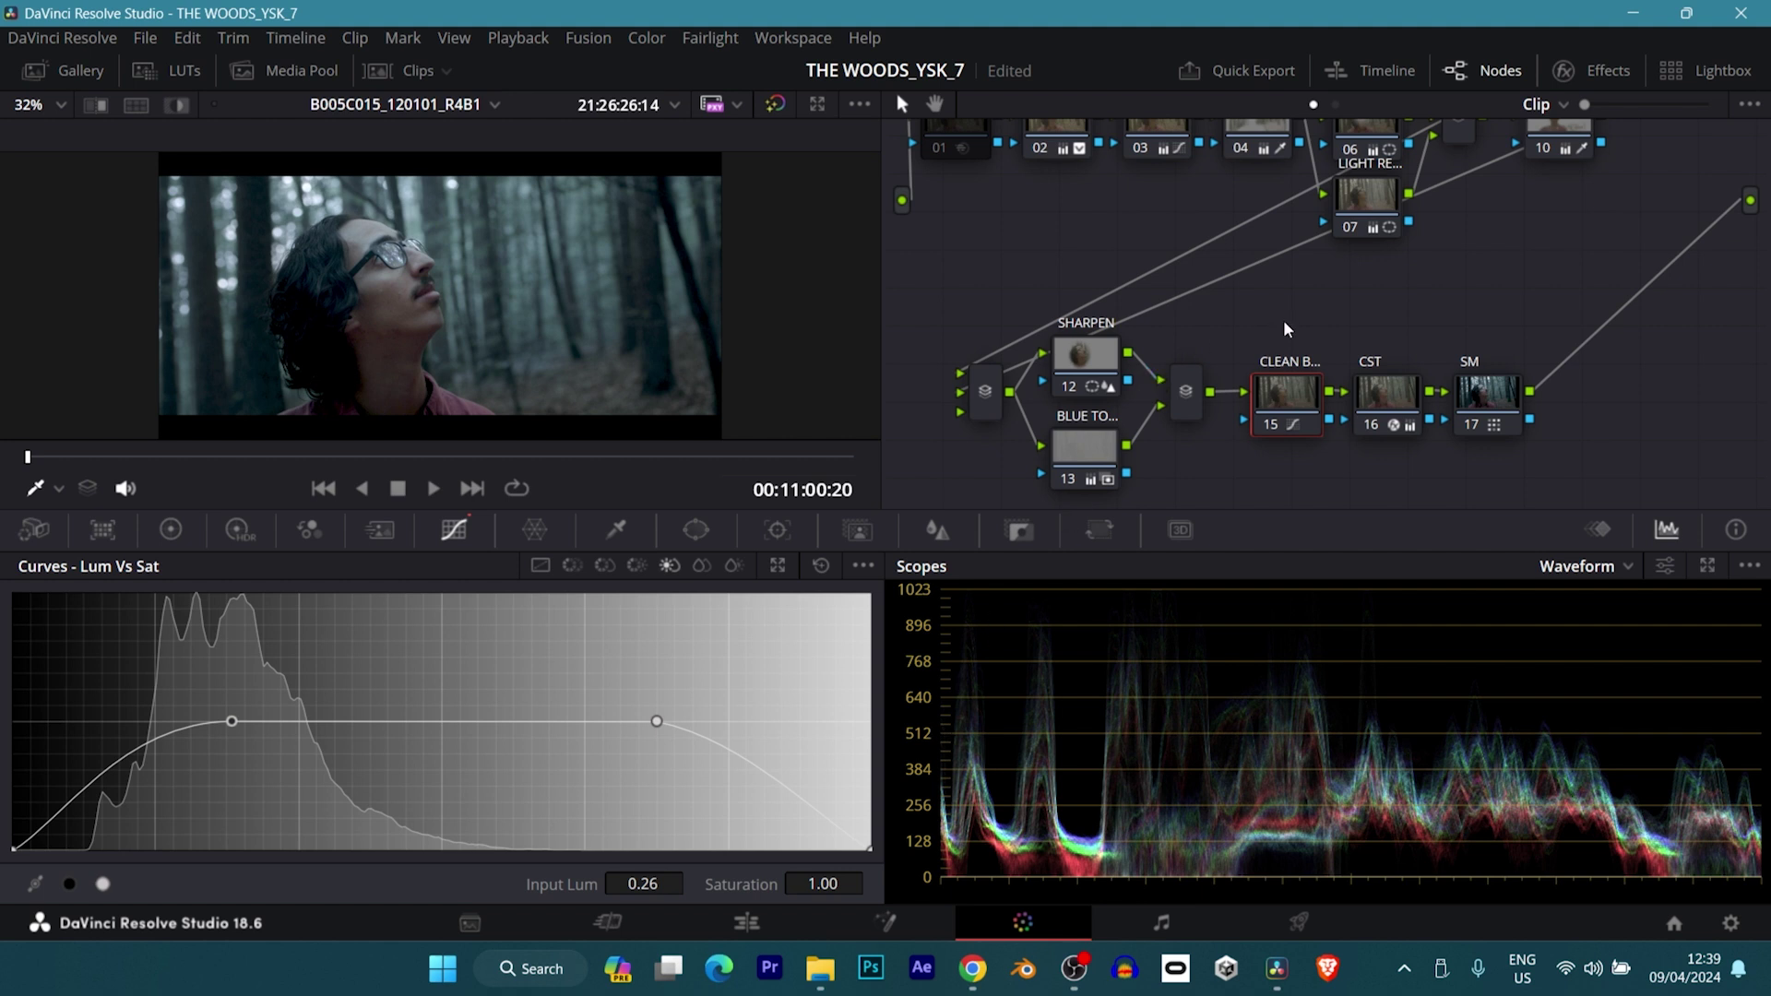
scroll(1285, 329, "up", 3)
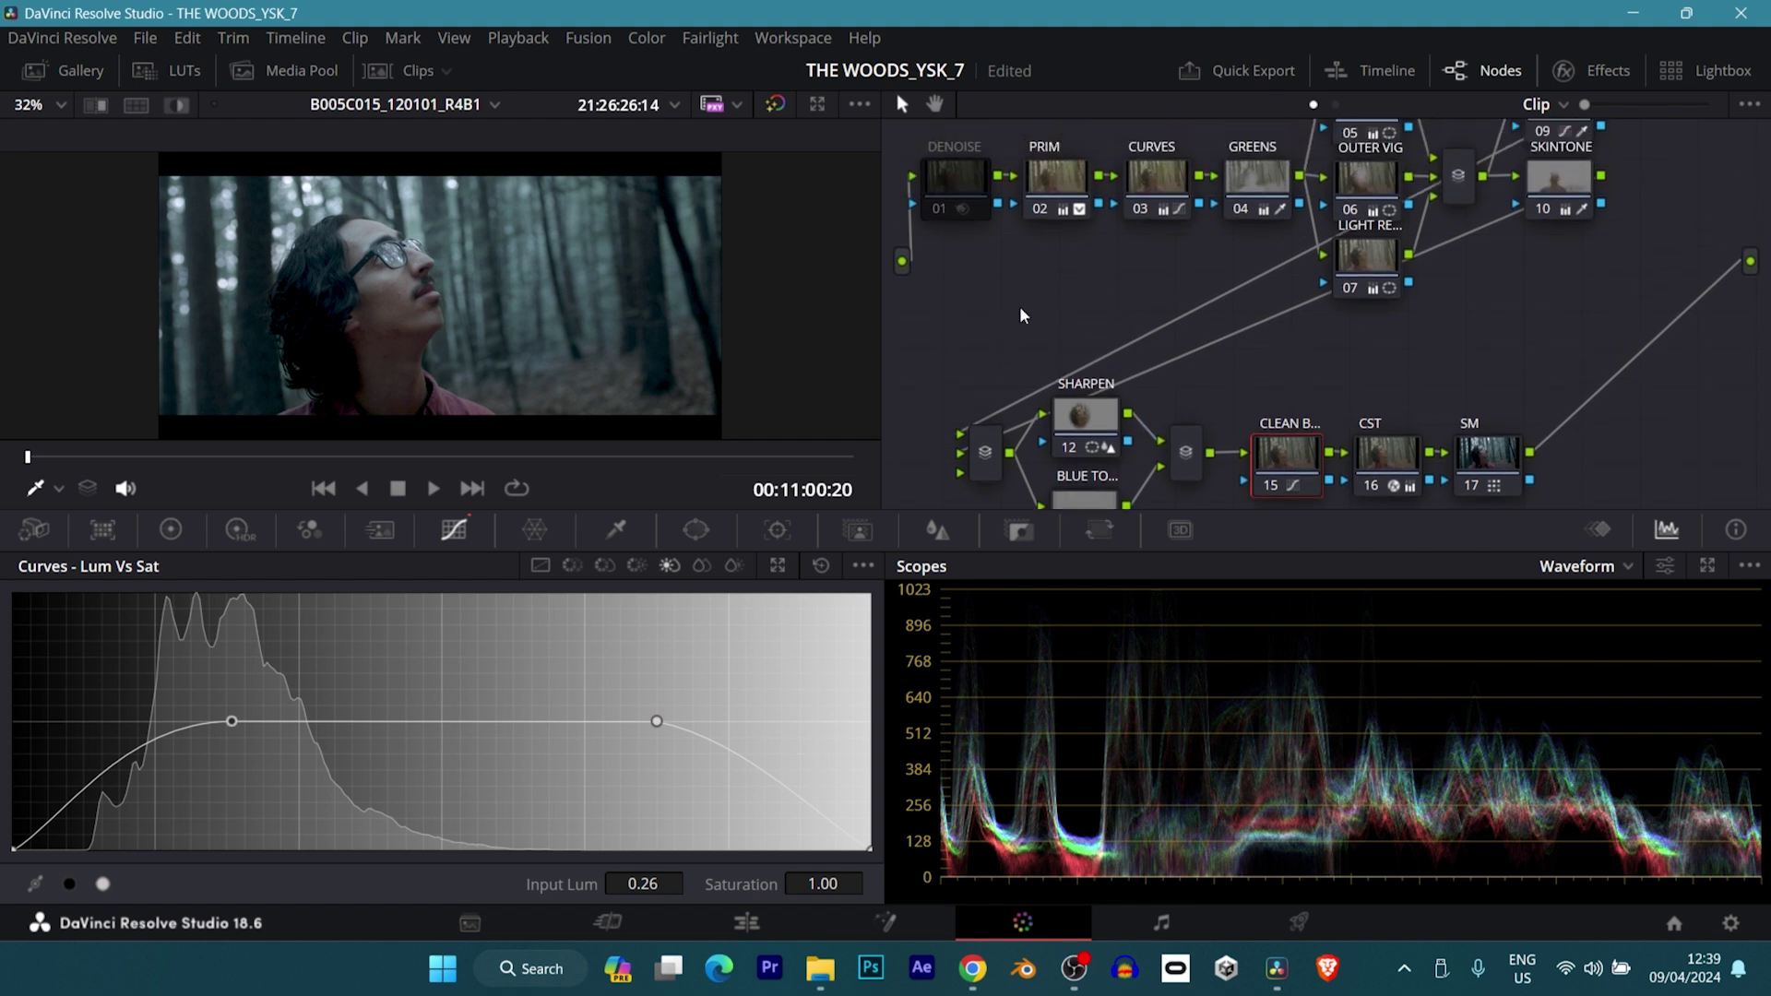